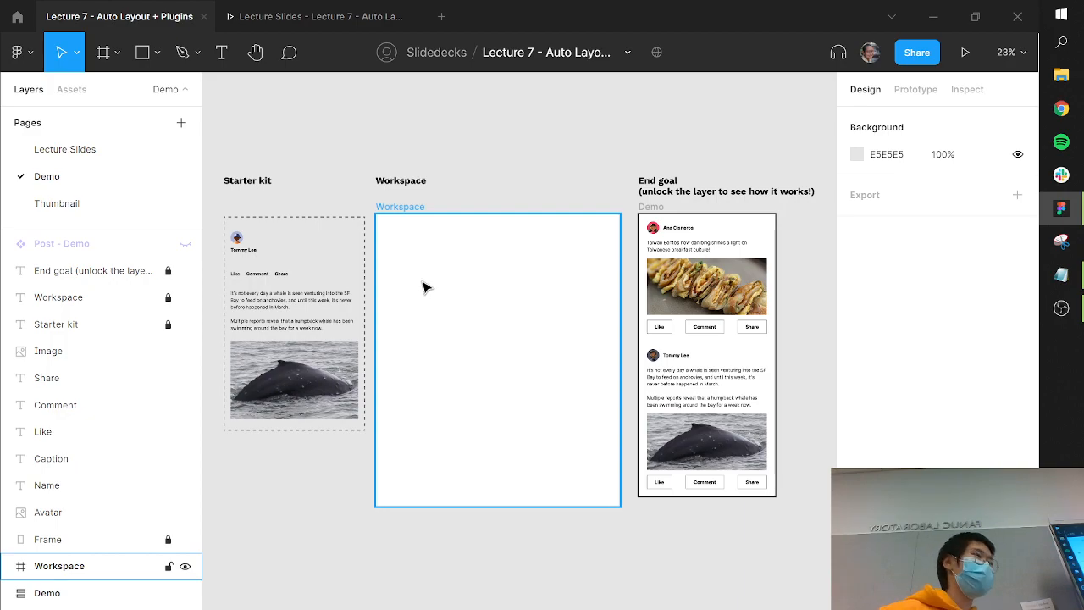
Lock the Demo frame that shows the end goal so it cannot be edited.
left_click(360, 216)
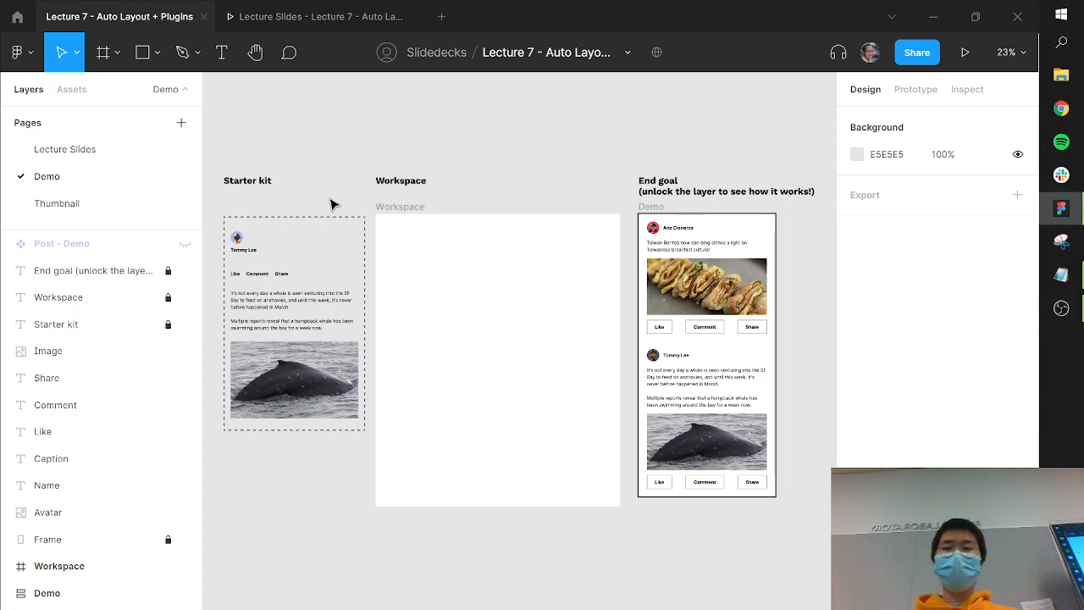
left_click_drag(329, 180, 429, 164)
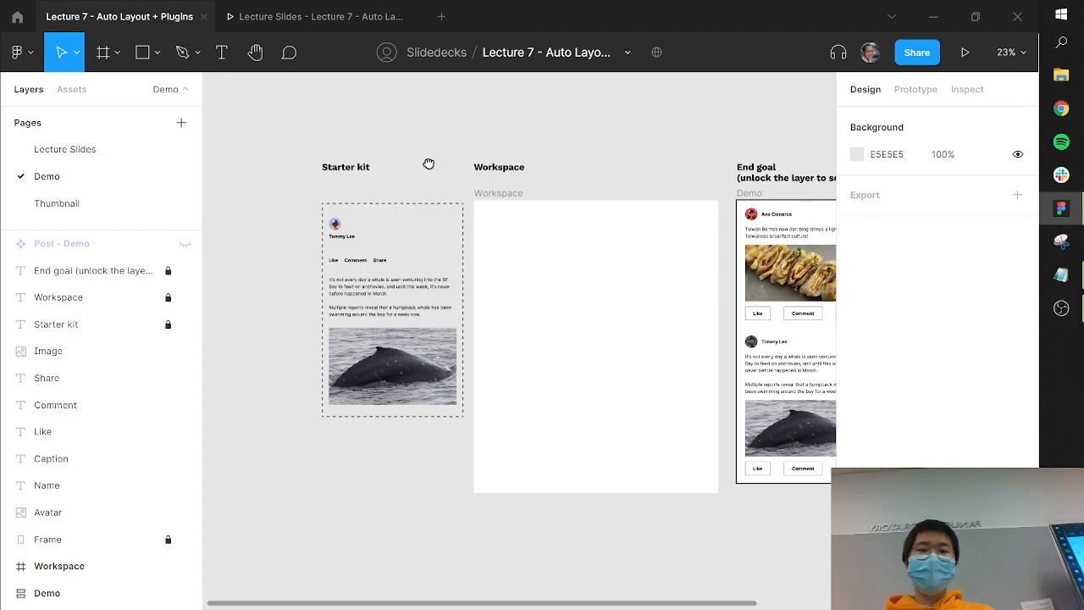
left_click(752, 196)
scroll(574, 246, "right", 3)
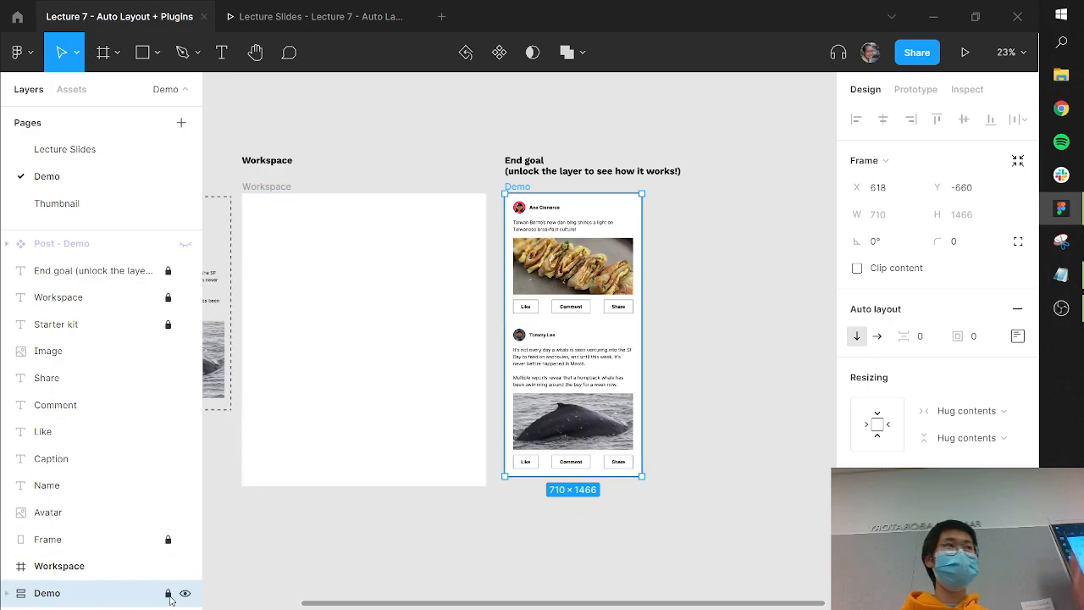
left_click(168, 594)
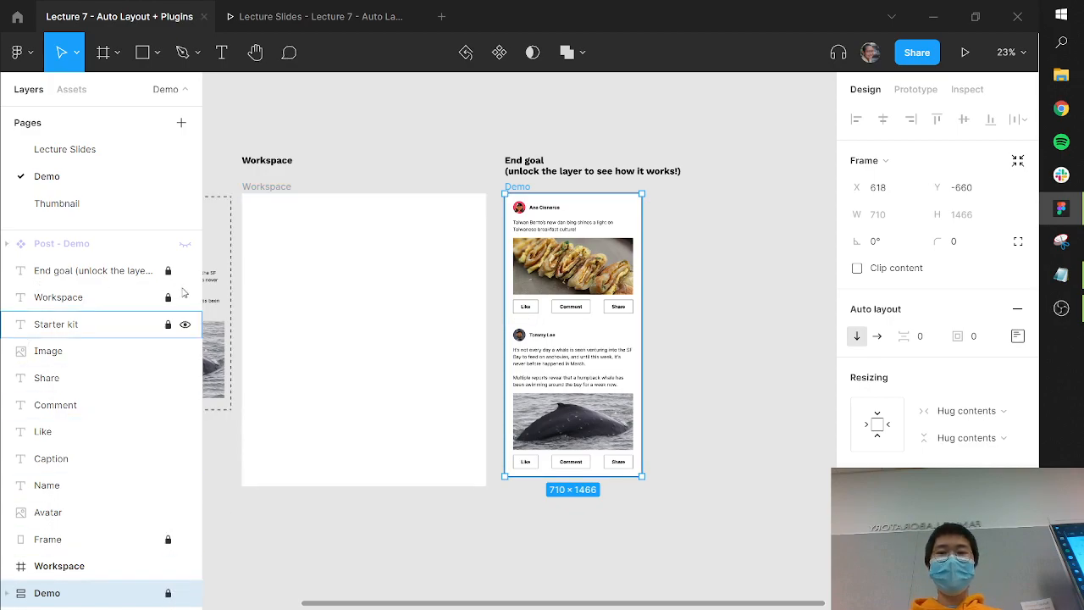
left_click(218, 456)
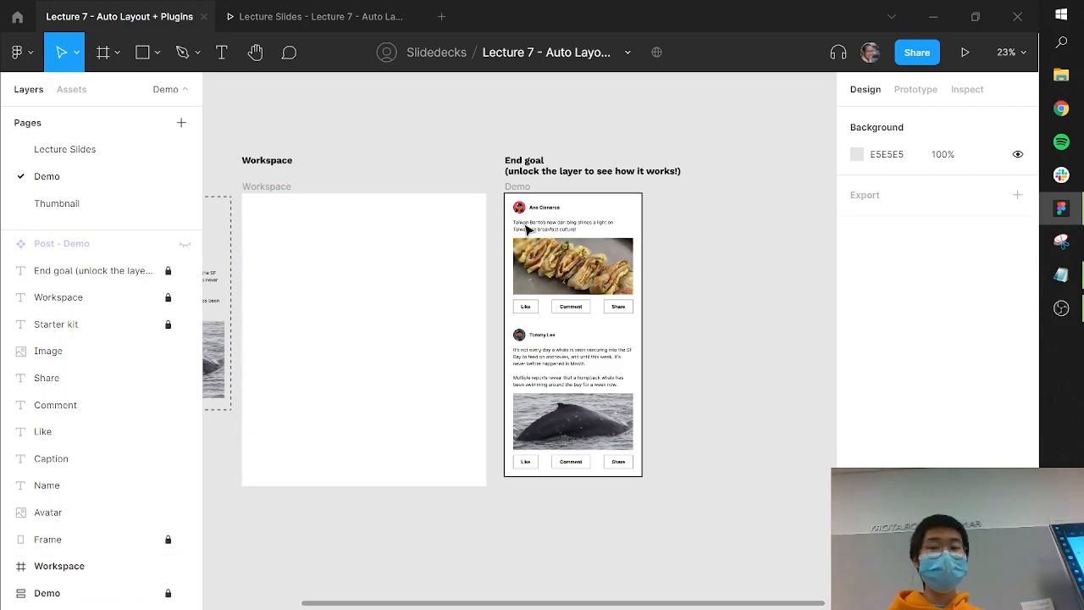
Copy the starter kit's Like text into the Workspace frame, at about X 407, Y 573.
left_click_drag(432, 227, 565, 232)
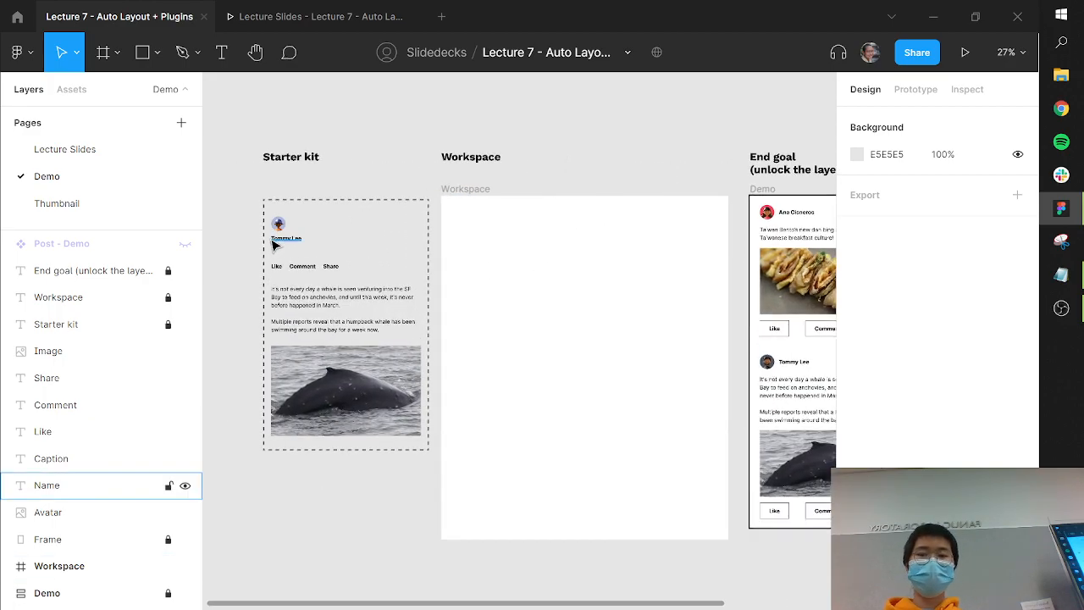
scroll(276, 244, "up", 3)
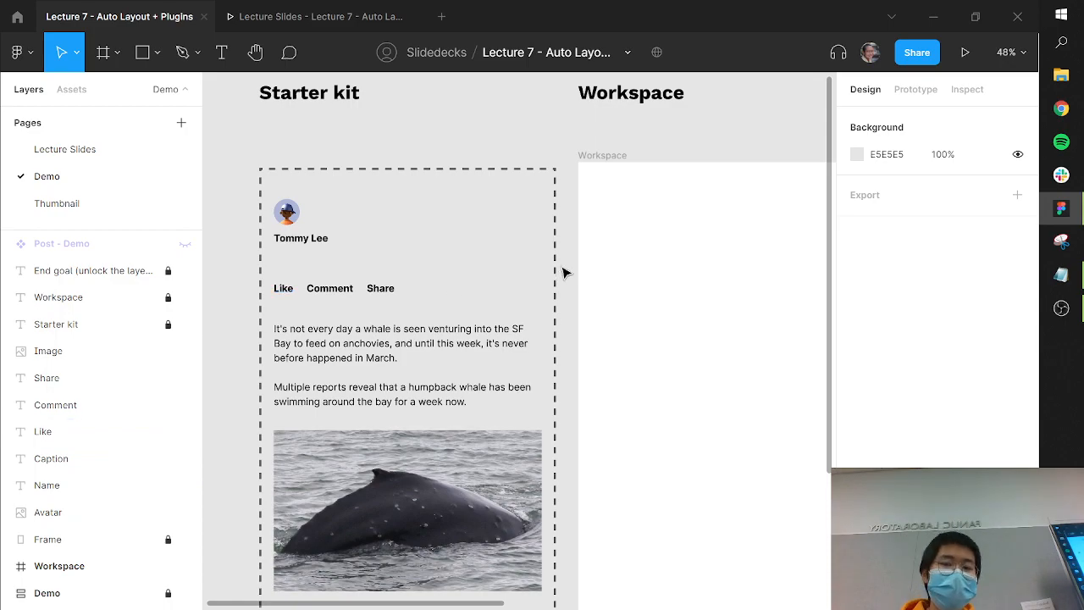
left_click_drag(681, 293, 543, 309)
scroll(544, 310, "up", 1)
scroll(545, 310, "down", 2)
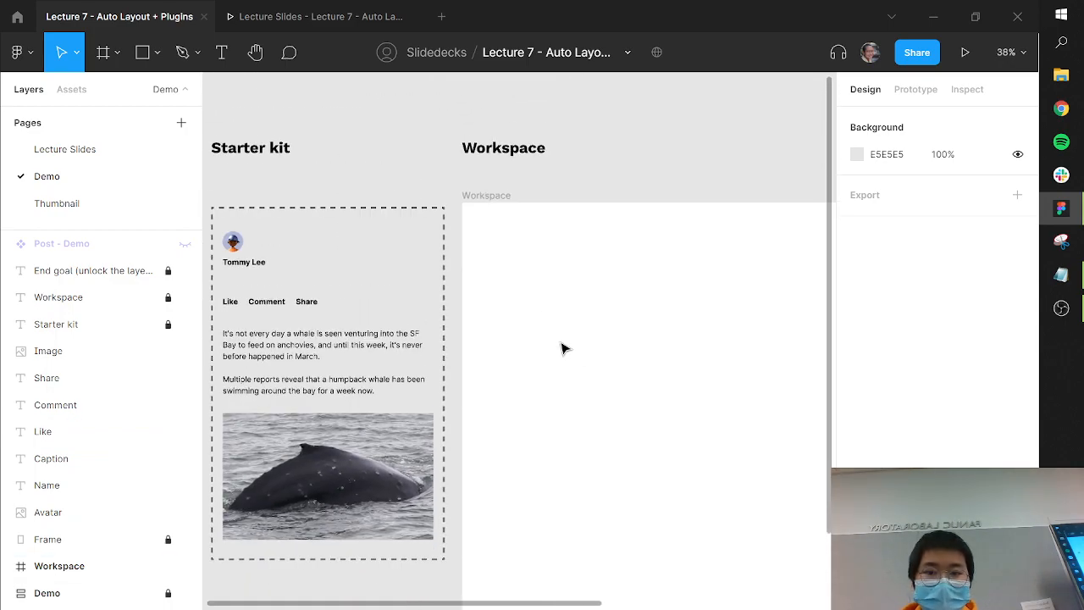
left_click_drag(581, 360, 562, 294)
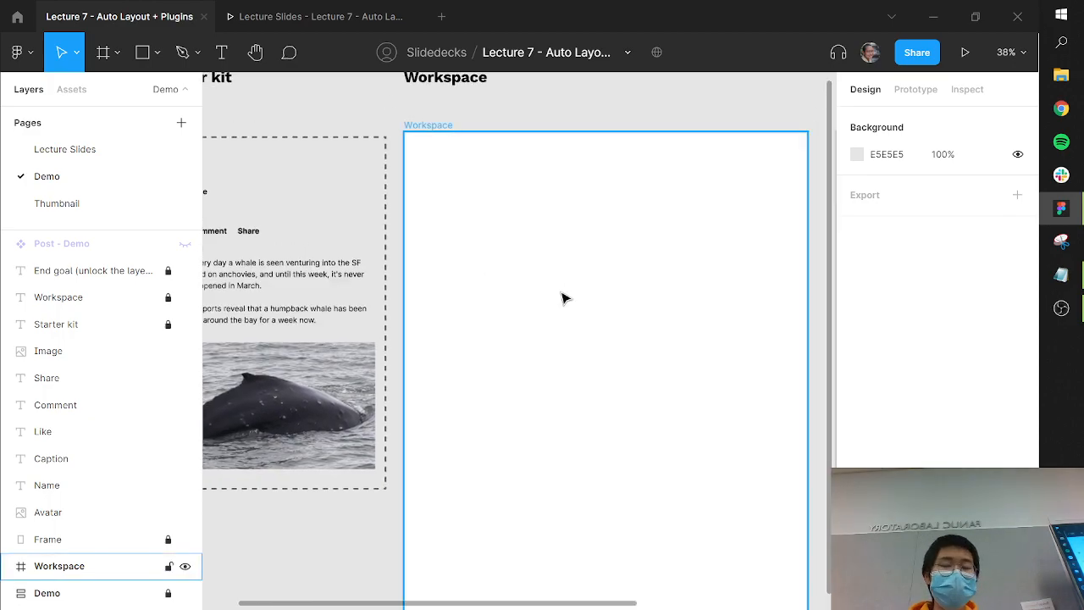
left_click_drag(407, 271, 484, 275)
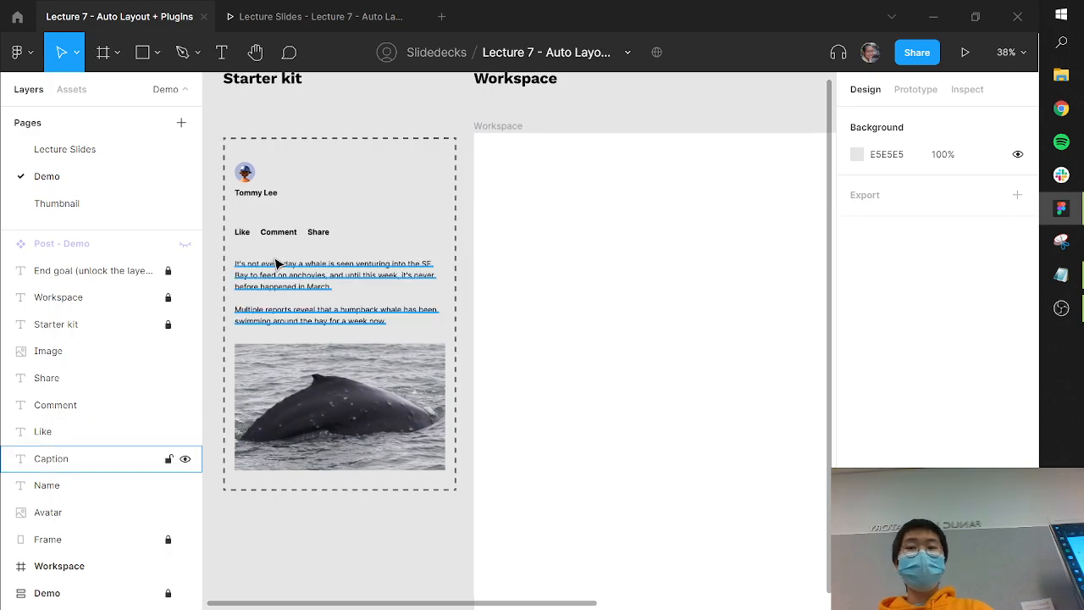
left_click(243, 235)
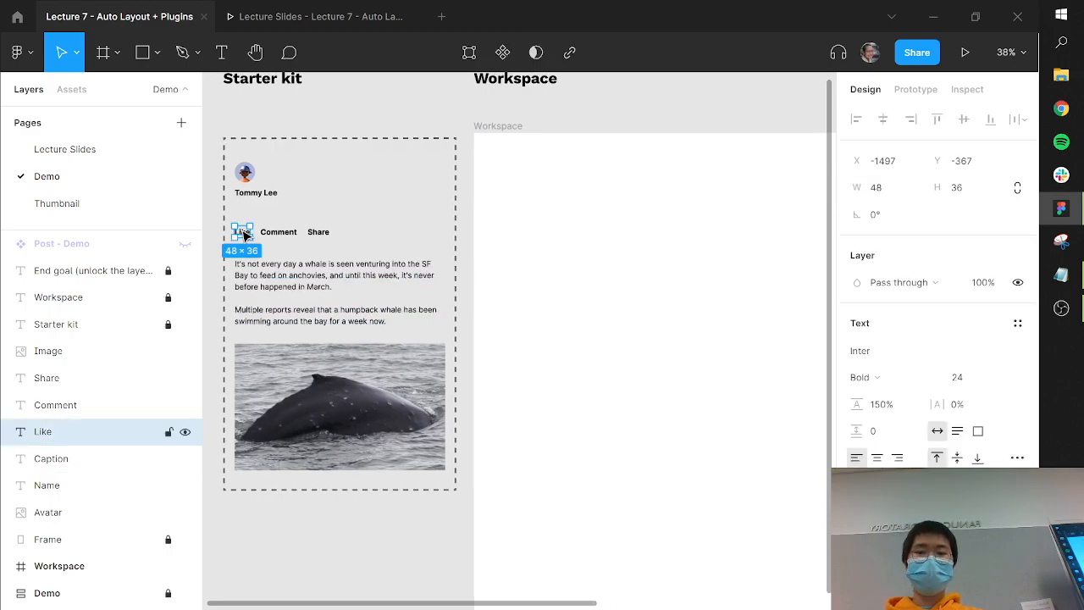
left_click_drag(625, 331, 611, 309)
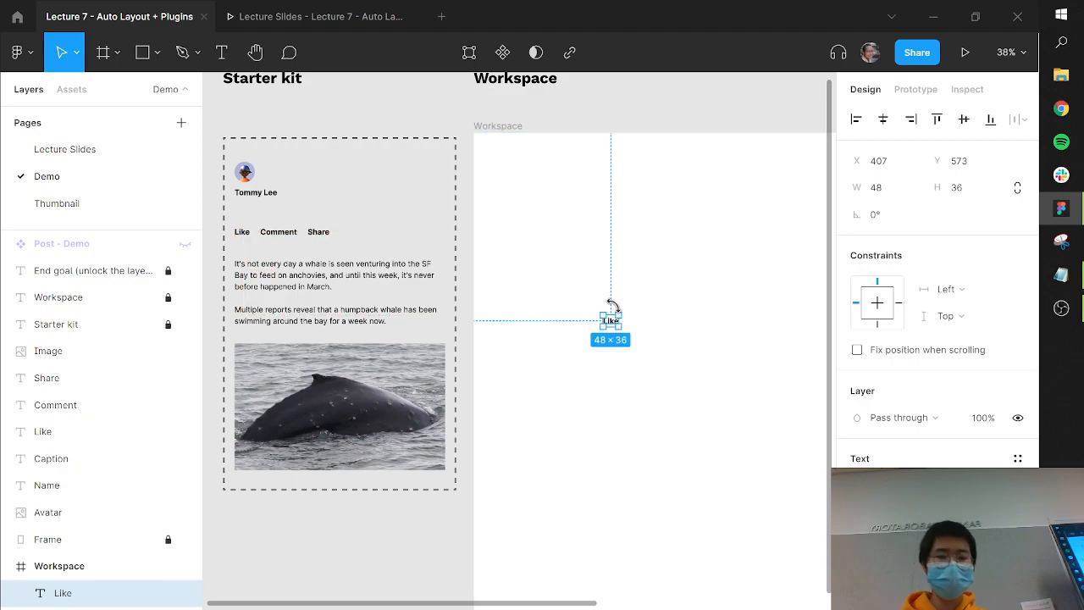
Add auto layout around the copied Like text and expand its new frame in the layer tree.
scroll(932, 338, "down", 3)
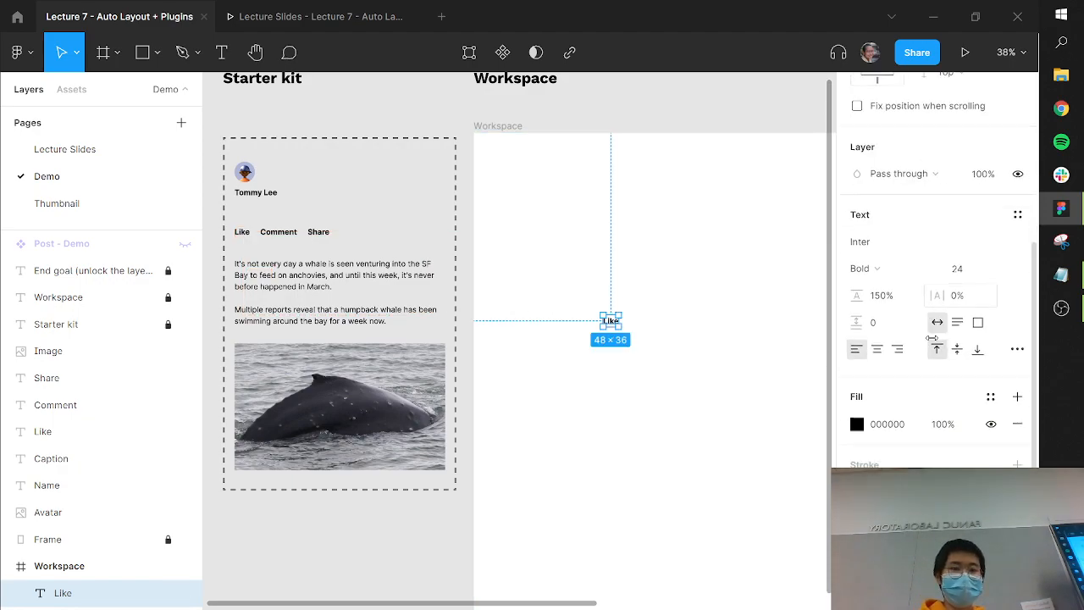
scroll(932, 338, "up", 3)
scroll(931, 338, "down", 3)
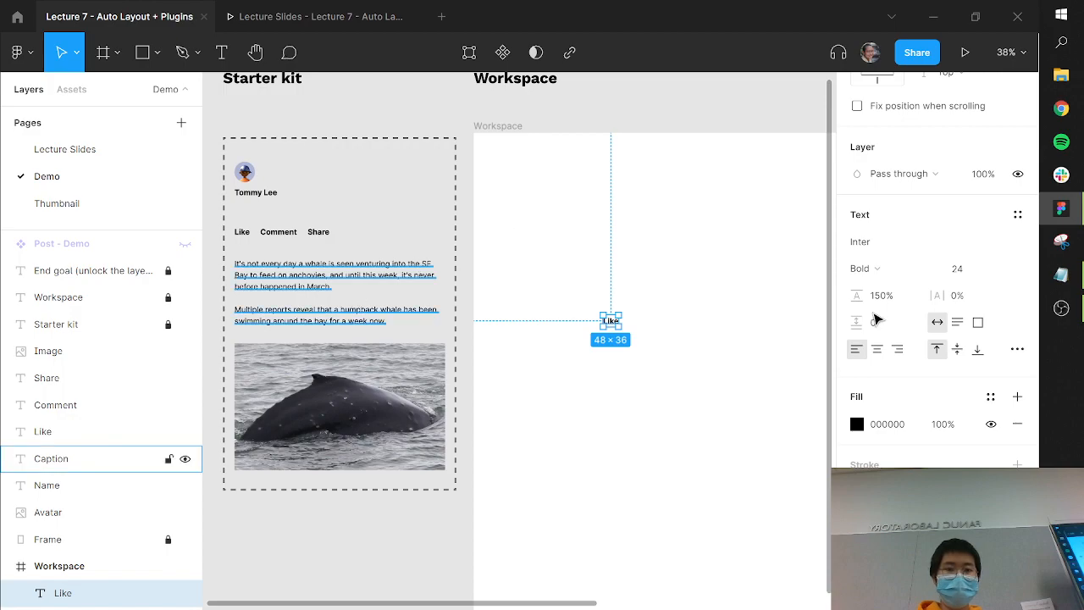
scroll(894, 320, "up", 3)
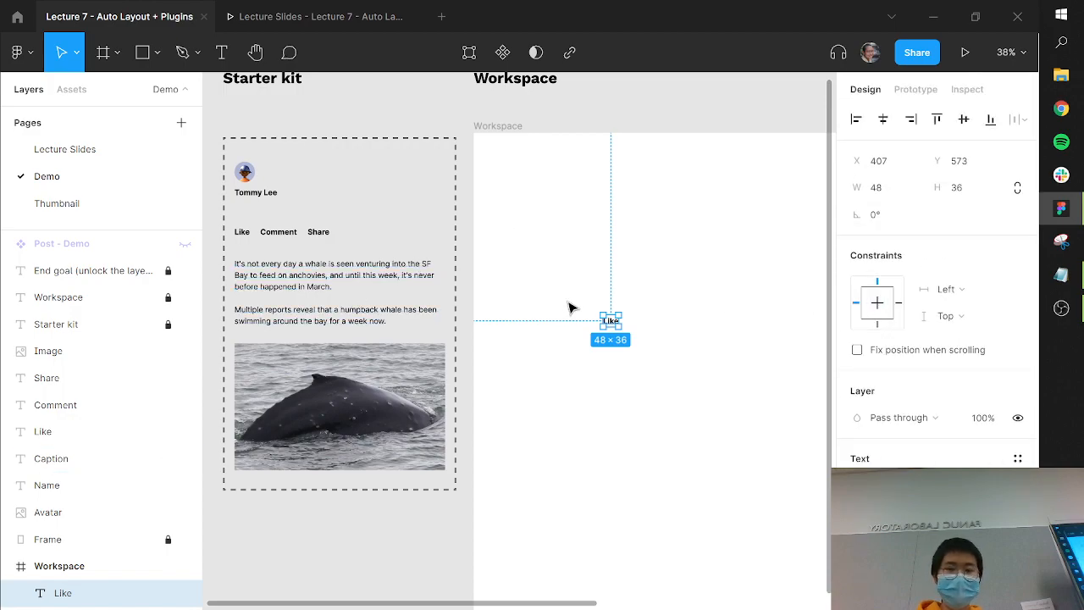
key("shift+a")
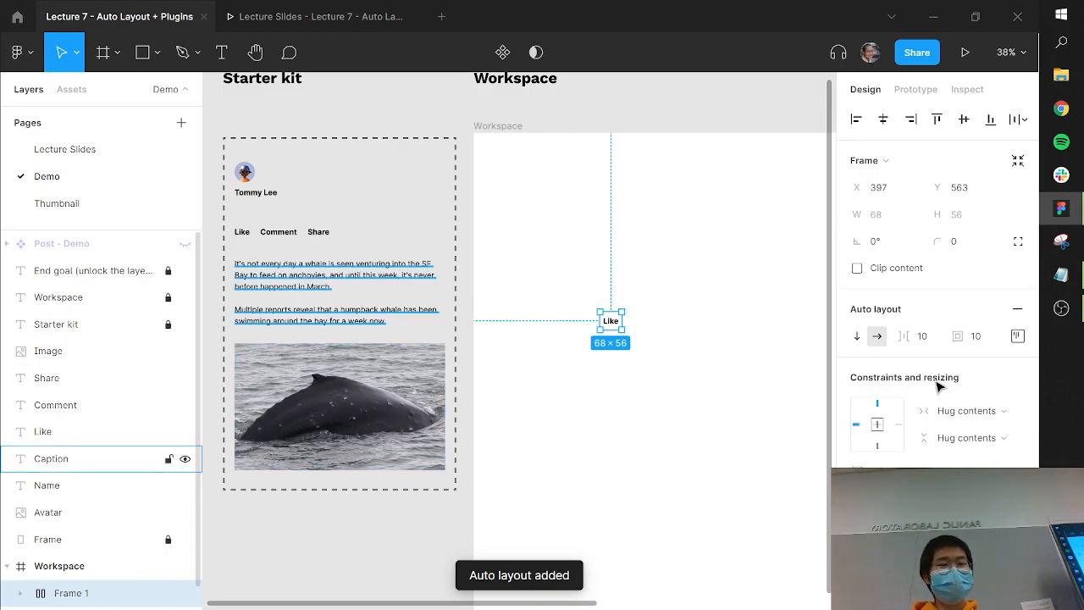
left_click(21, 593)
scroll(96, 515, "down", 1)
scroll(84, 551, "down", 1)
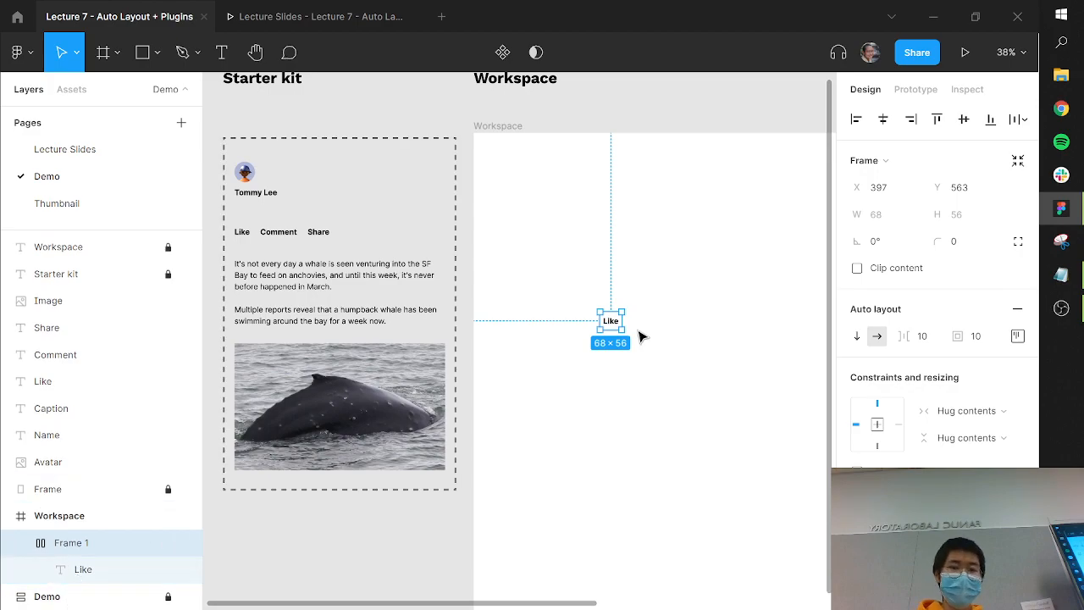
Add a black (000000) inside stroke to the Like auto layout frame and set its thickness to 3.
scroll(616, 317, "up", 5)
scroll(661, 351, "down", 3)
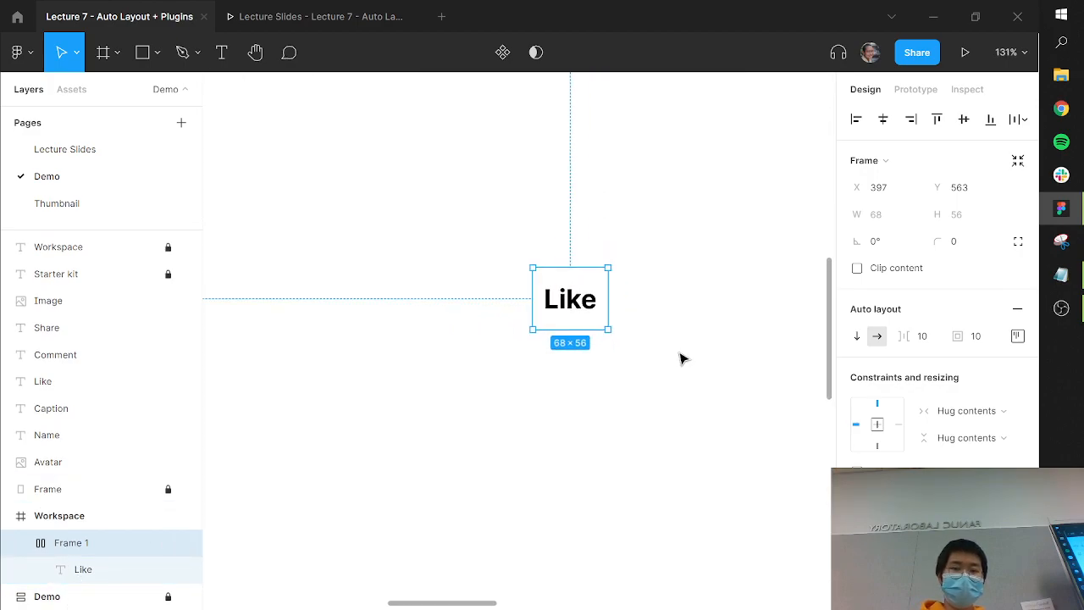
scroll(896, 462, "down", 5)
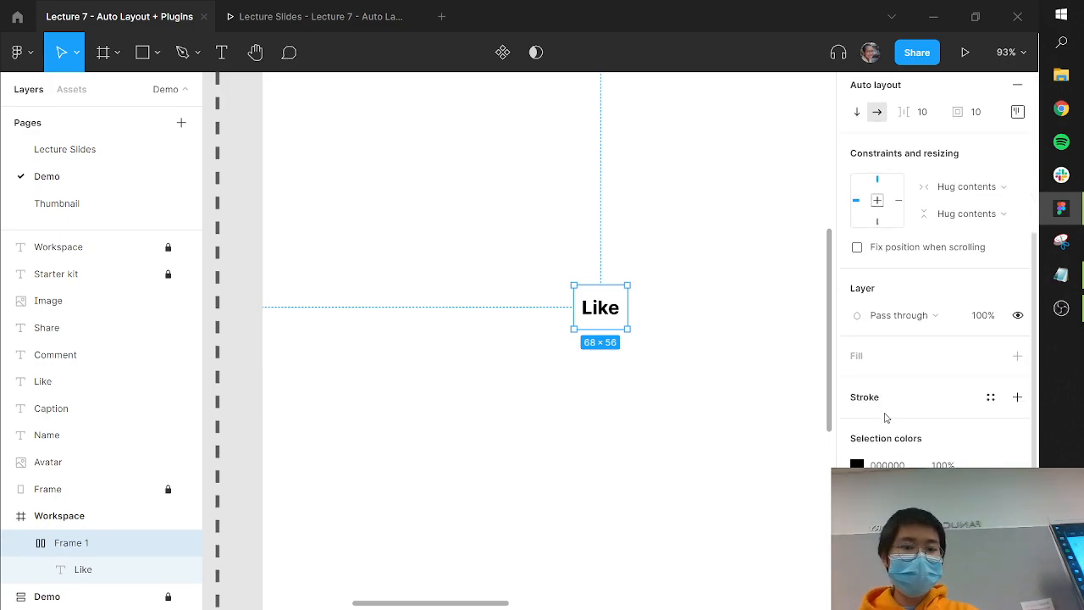
left_click(879, 399)
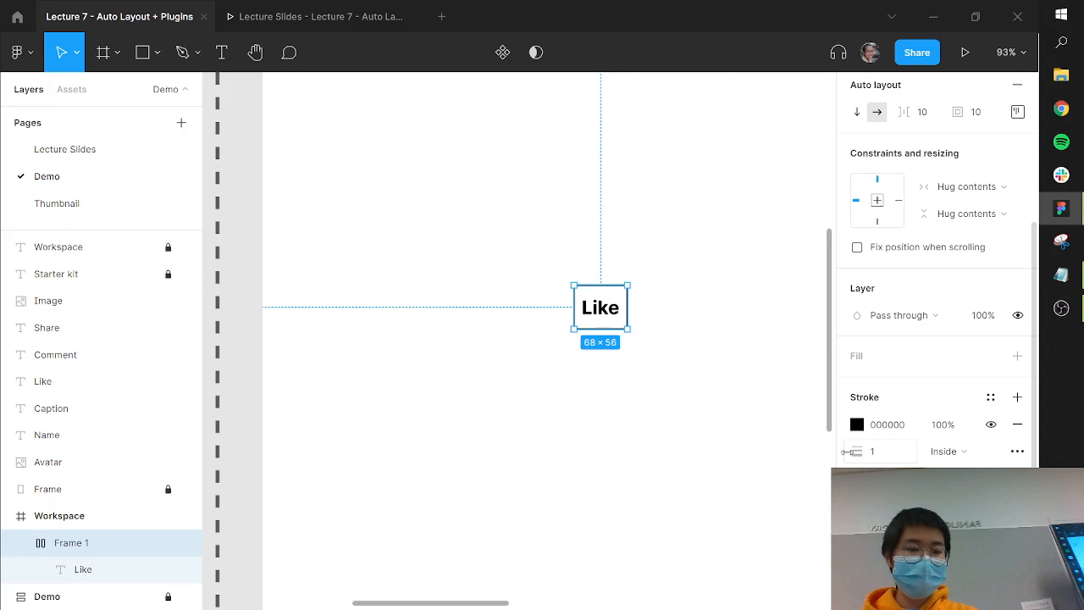
left_click(880, 451)
type("3")
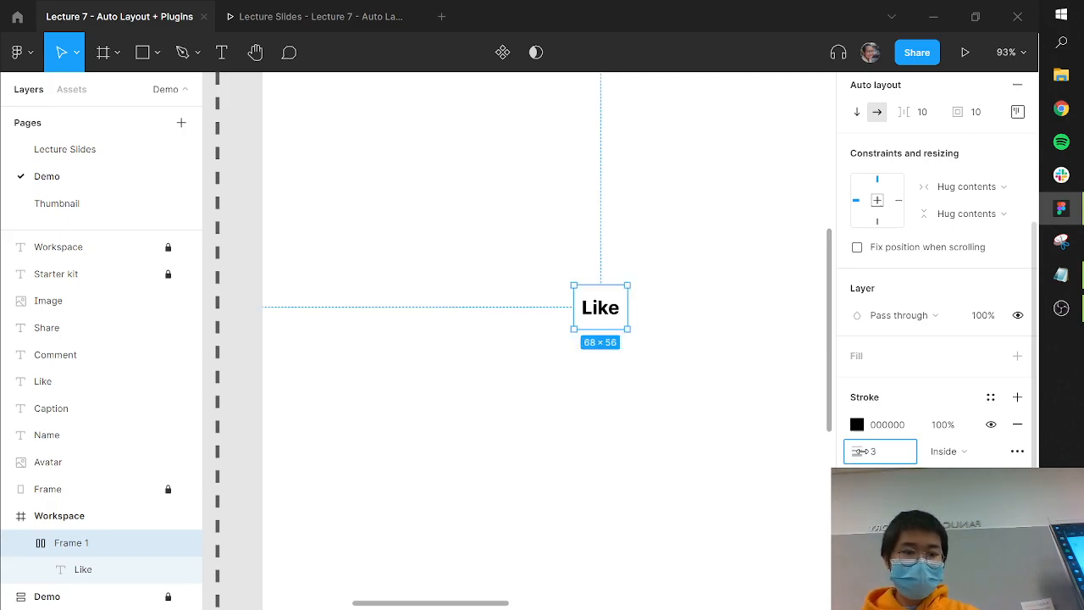
key("Return")
left_click(645, 306)
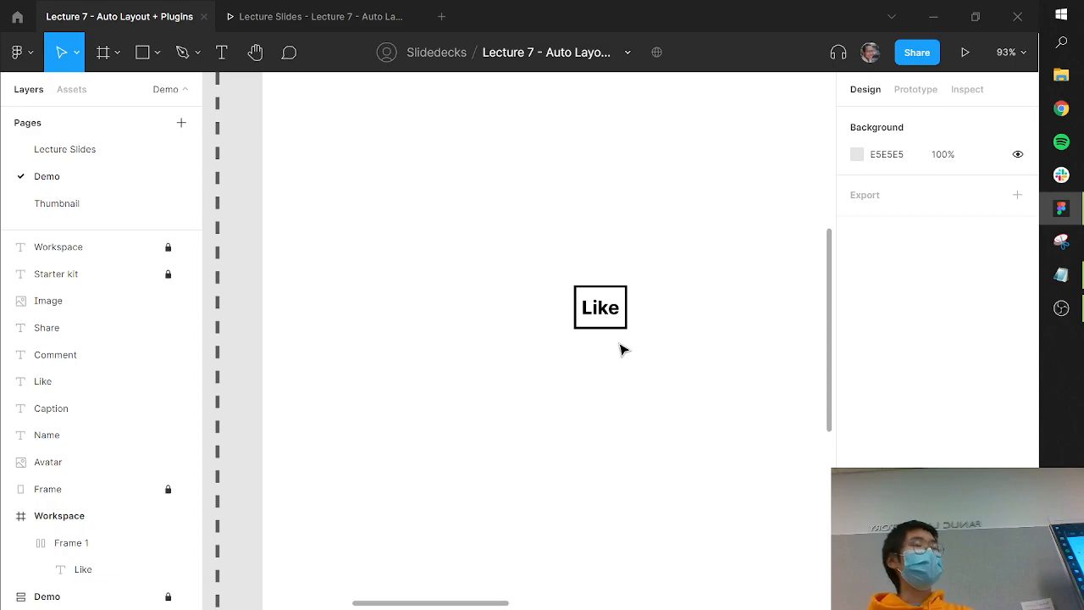
Set the Like button's auto layout padding to 20 on all sides.
left_click(598, 323)
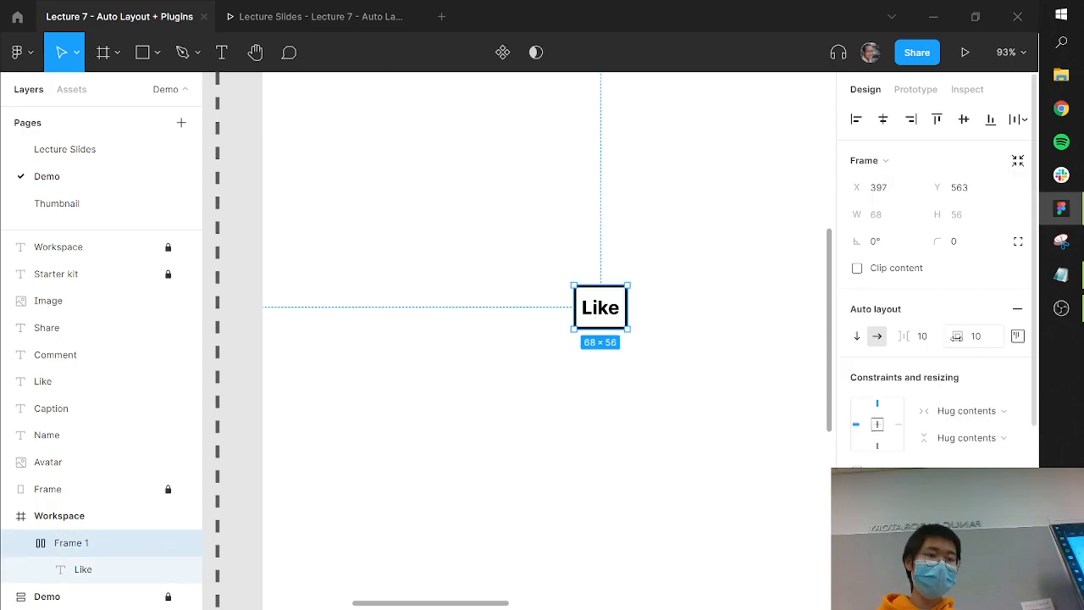
left_click(977, 345)
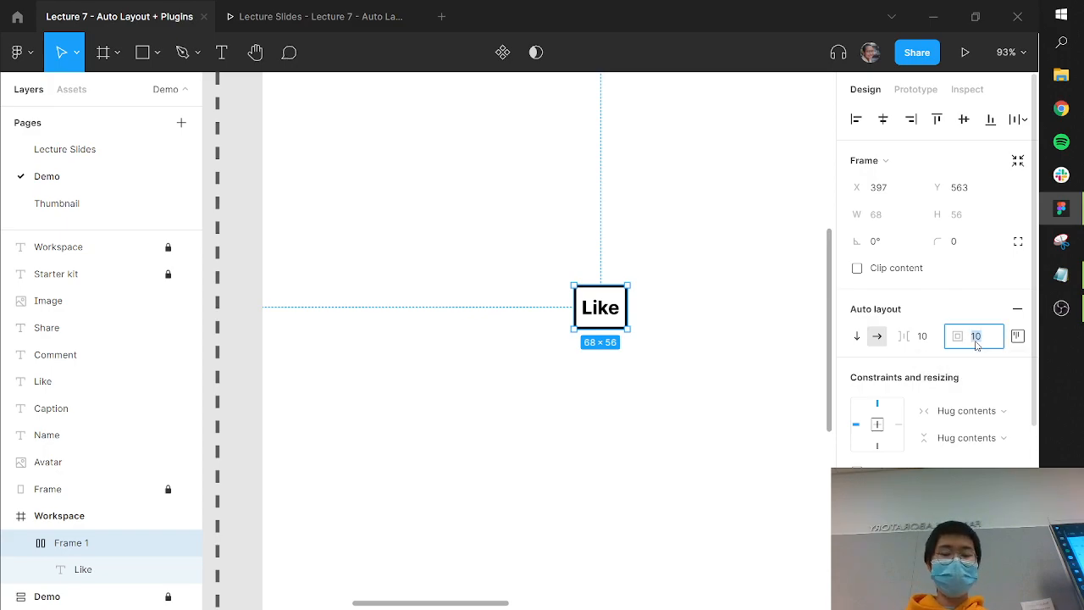
type("20")
key("Return")
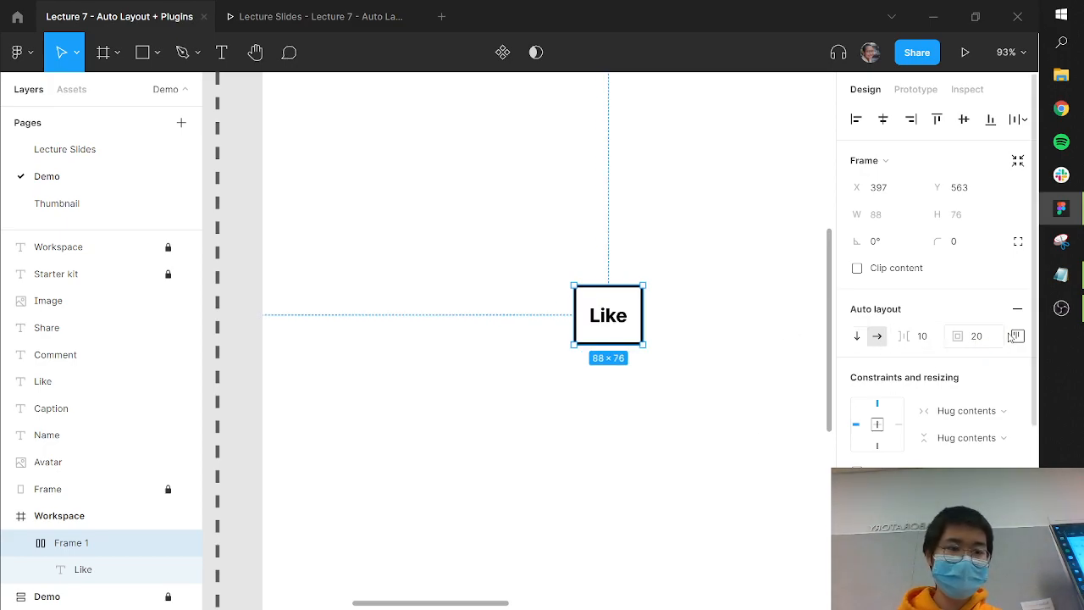
Compare the Like button with the end goal and set its padding to 20 vertically and 40 horizontally.
left_click(687, 305)
scroll(687, 305, "up", 2)
scroll(688, 305, "down", 5)
scroll(753, 274, "right", 5)
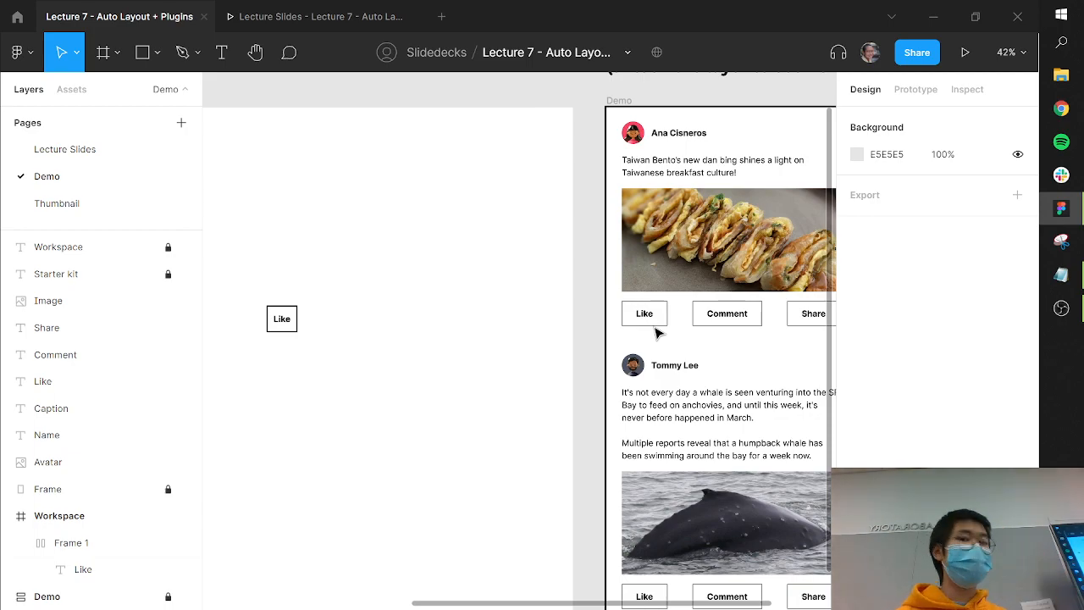
left_click(282, 322)
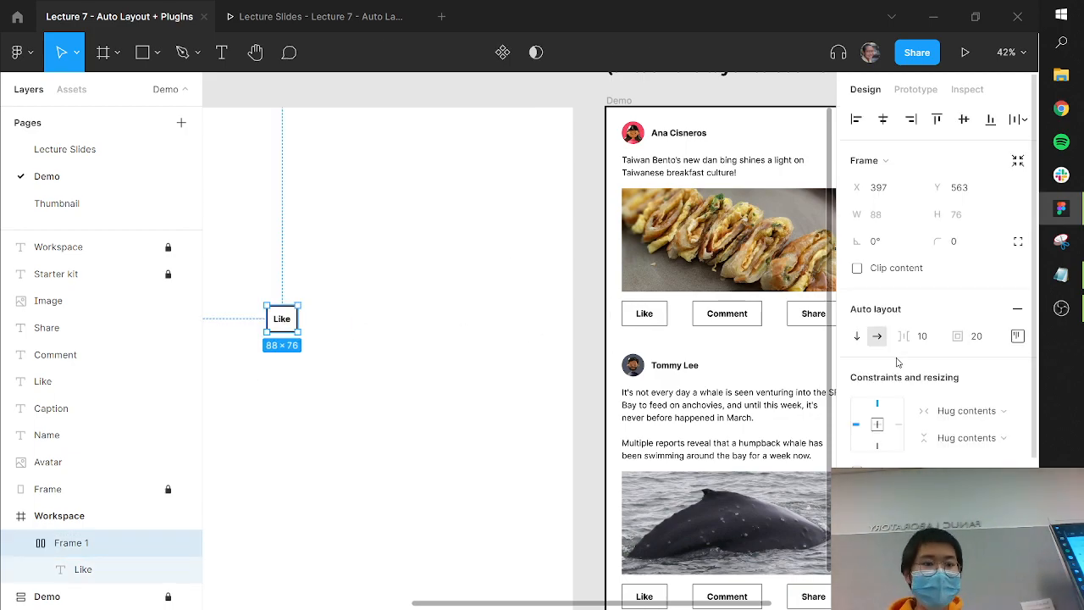
left_click(987, 338)
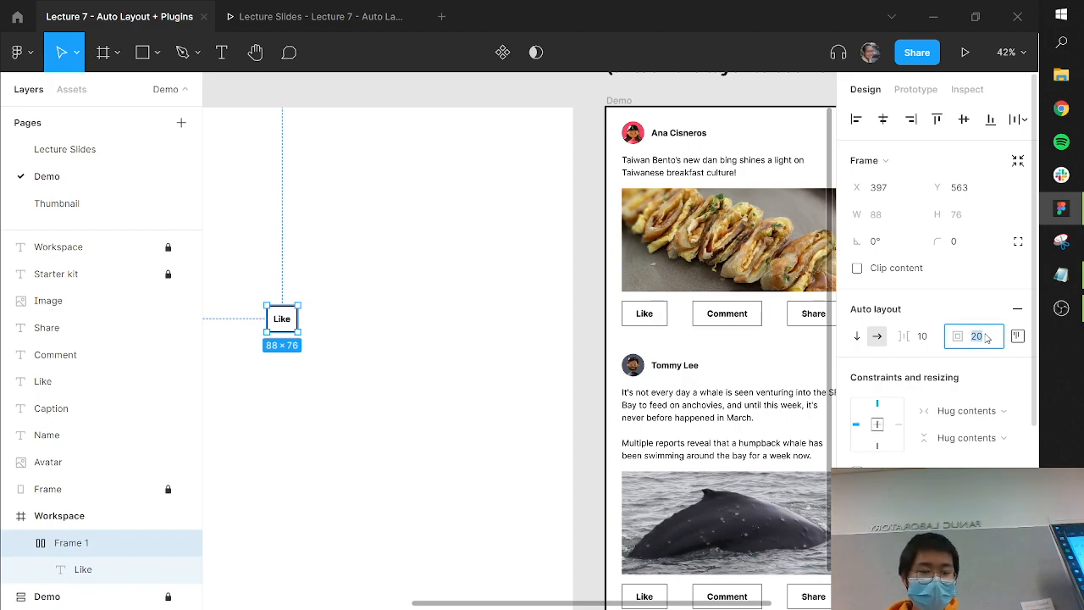
left_click(987, 338)
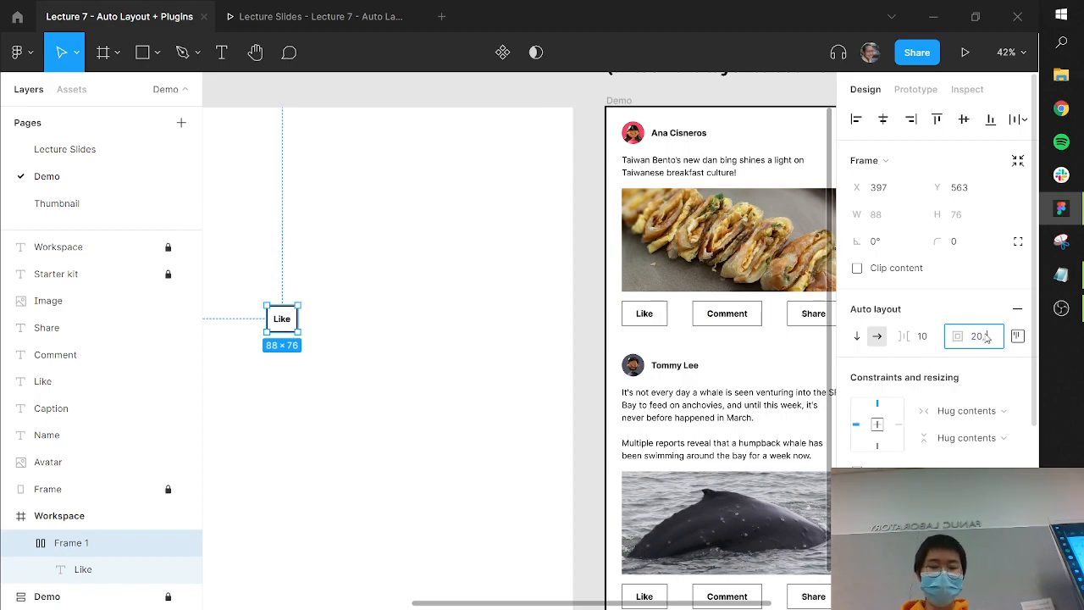
key("Return")
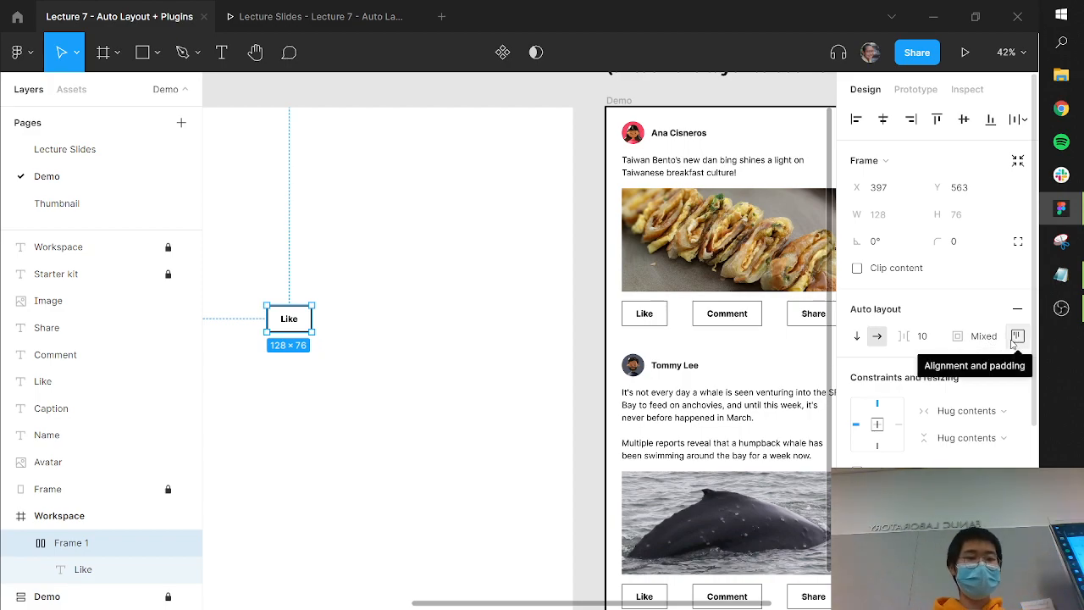
Try centre, top-left and bottom-left content alignment in the Like button's auto layout, ending on bottom-centre.
left_click(1015, 338)
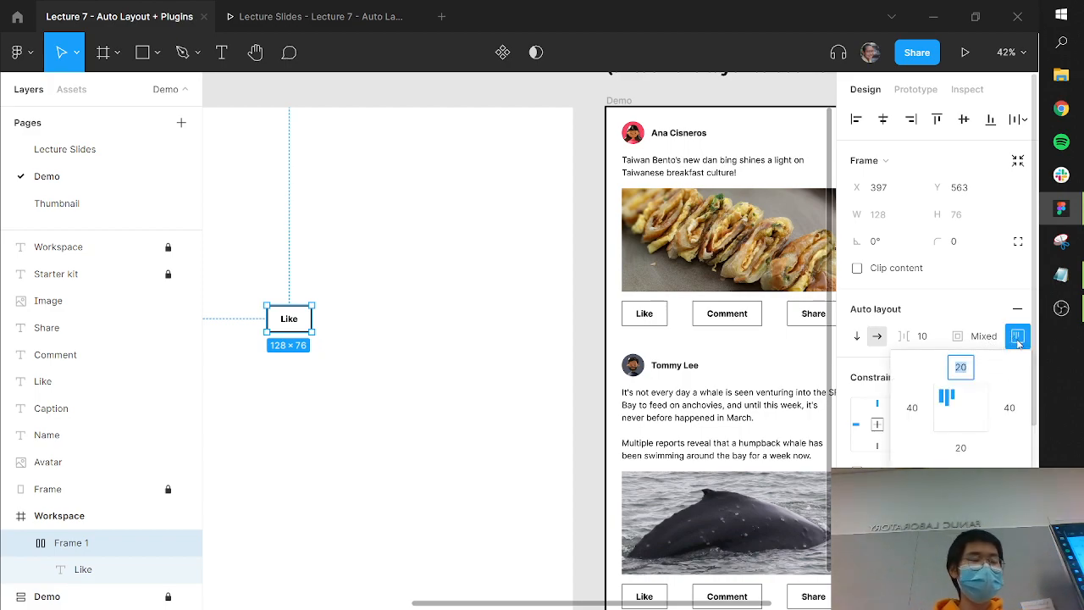
left_click(962, 414)
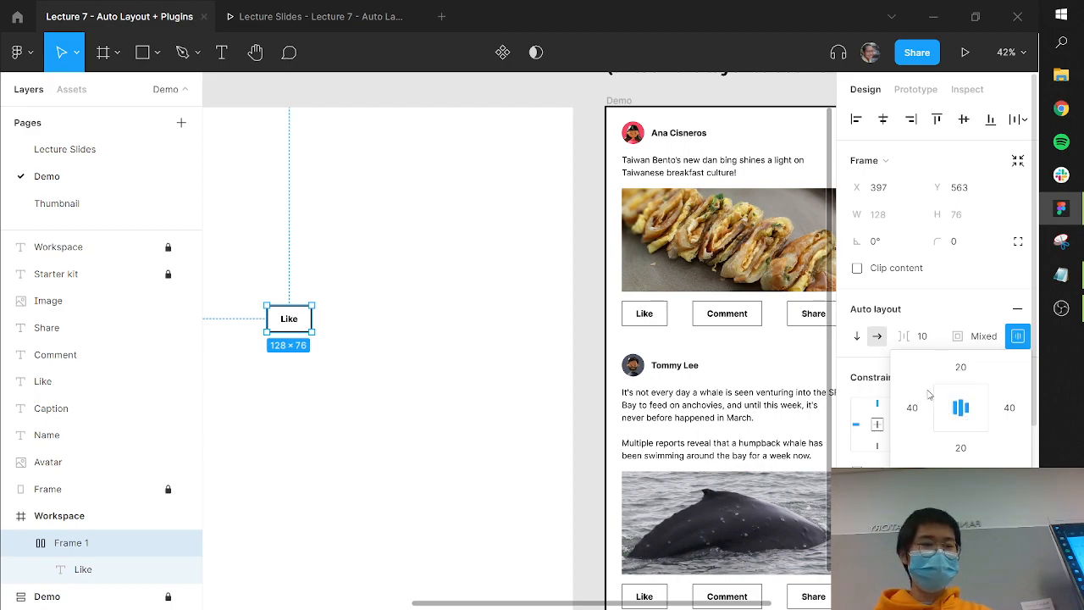
left_click(948, 408)
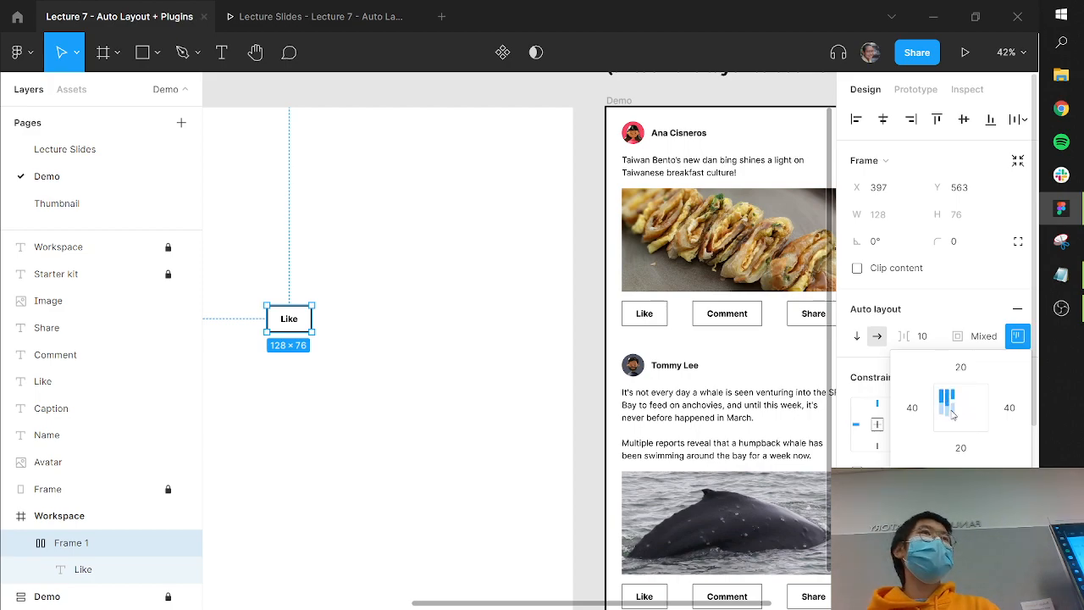
left_click(962, 424)
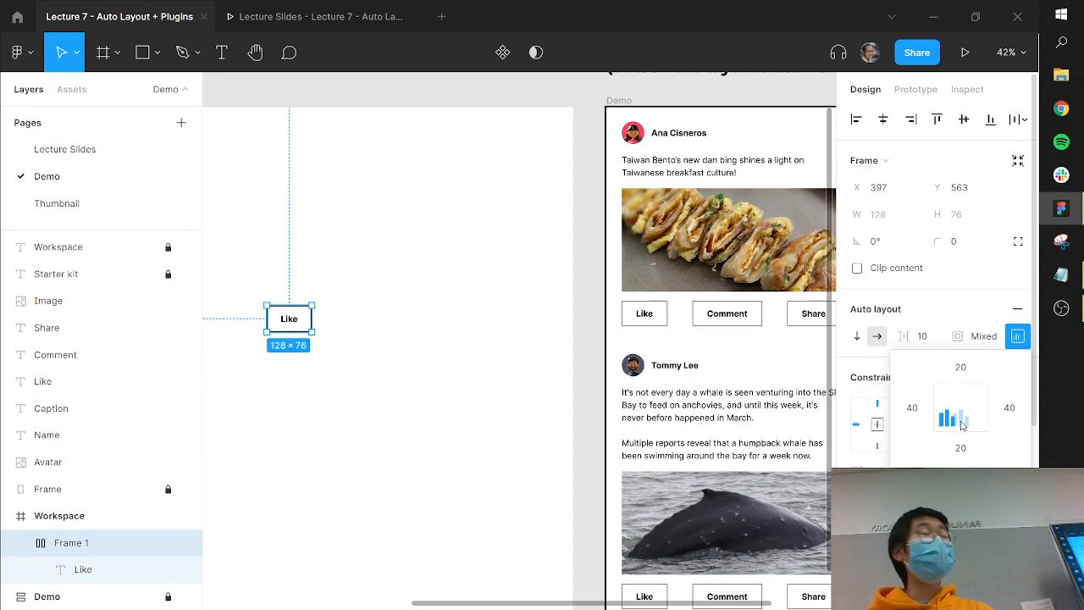
left_click(962, 424)
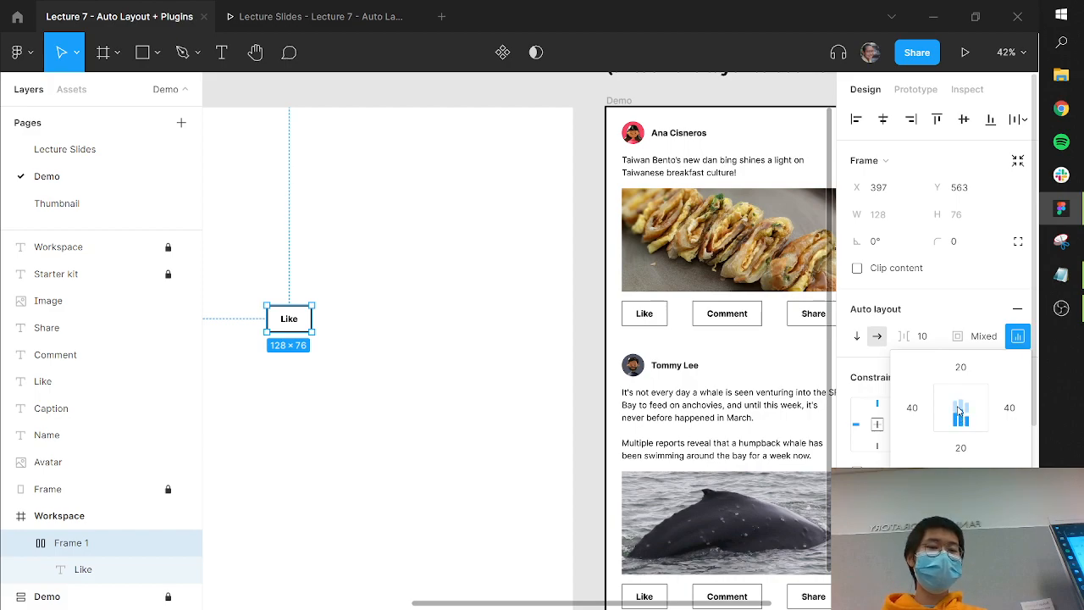
Centre the content both horizontally and vertically in the Like button's auto layout.
left_click(960, 411)
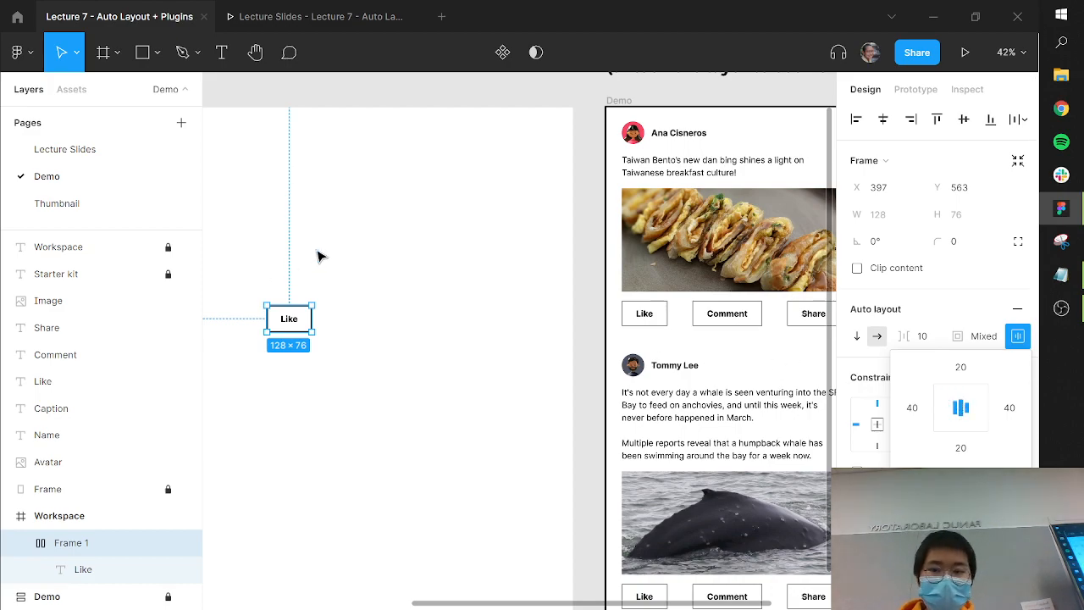
left_click(465, 331)
left_click(307, 322)
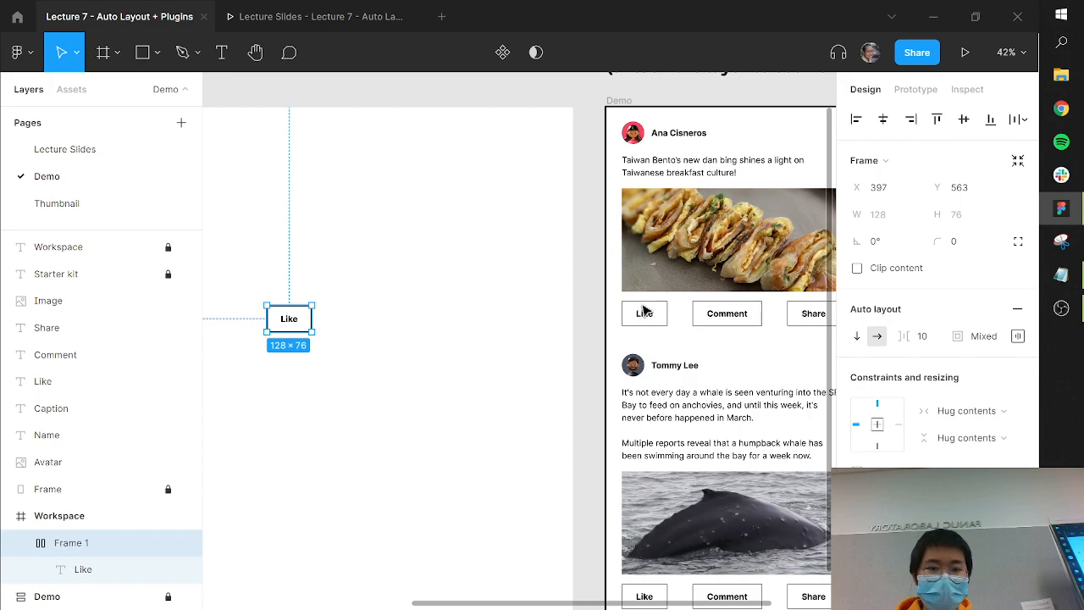
Duplicate the Like button to its right in the Workspace and change the copy's text to "Comment".
left_click_drag(568, 353, 409, 371)
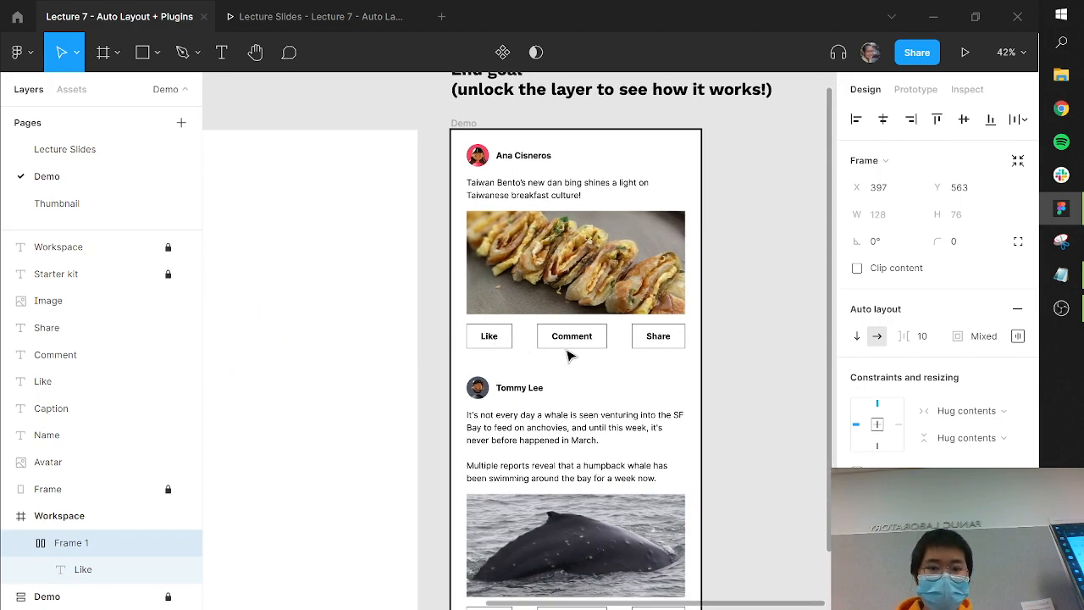
left_click(307, 398)
left_click_drag(328, 407, 433, 387)
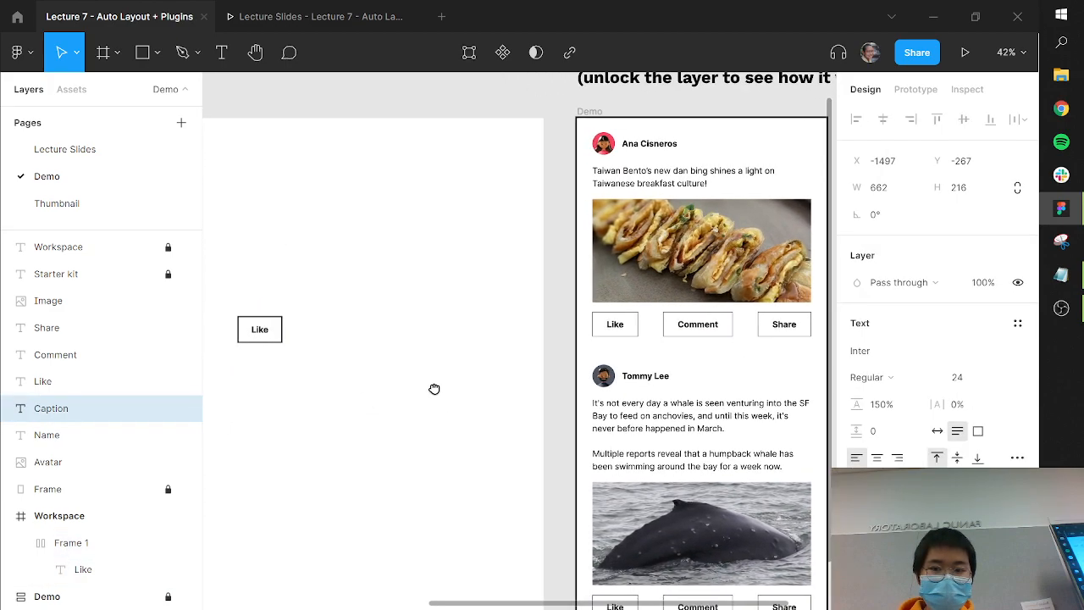
left_click_drag(265, 325, 329, 336)
key("t")
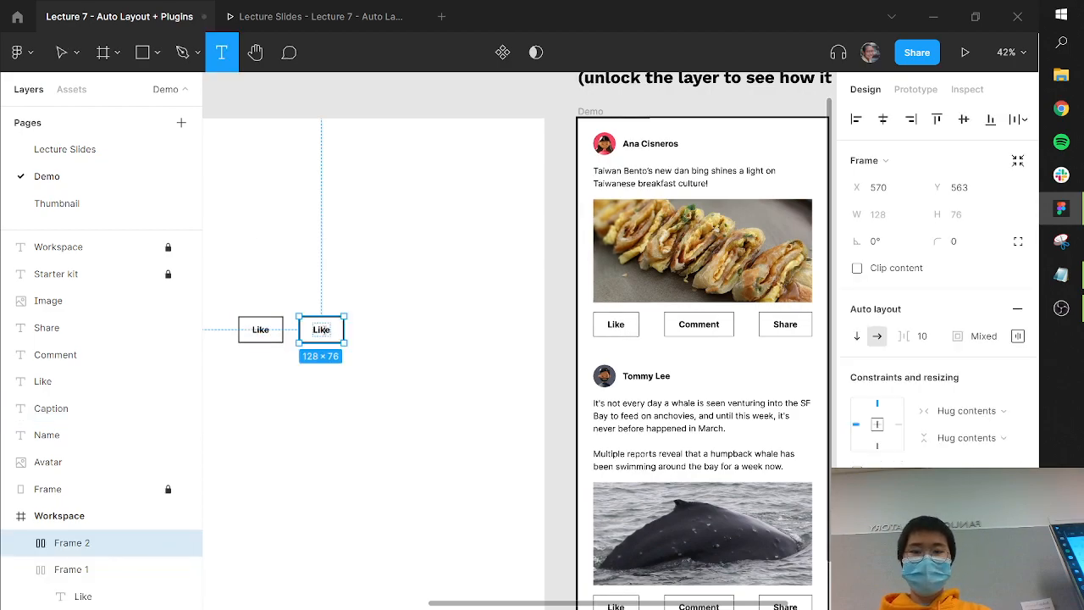
double_click(321, 329)
type("Comment")
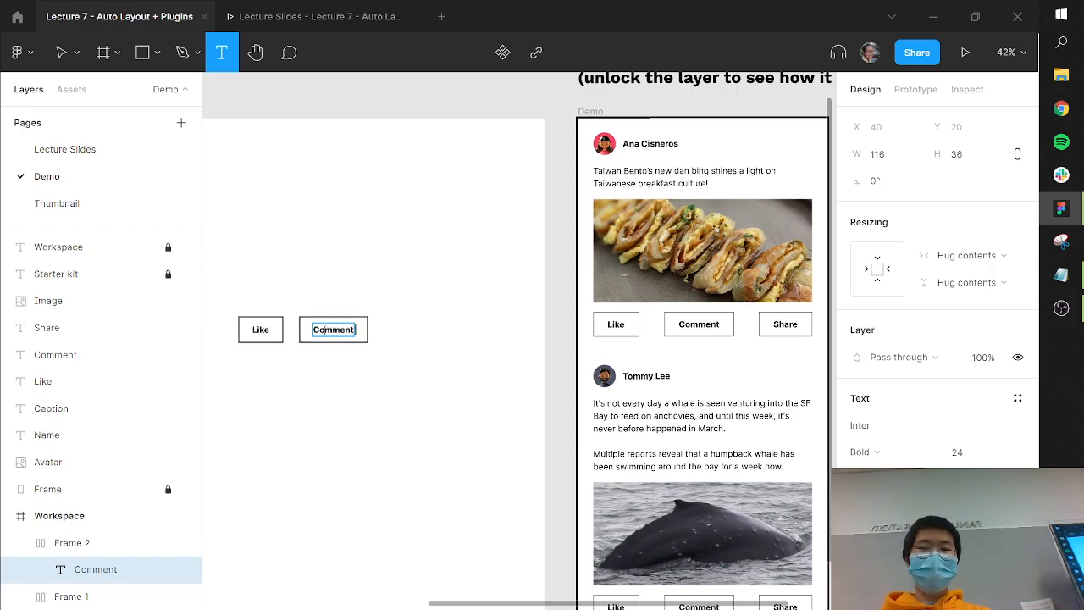
Extend the Comment label with filler text to test how the button resizes, and undo the addition.
type(" fdasjklgjklwepofkdsklj")
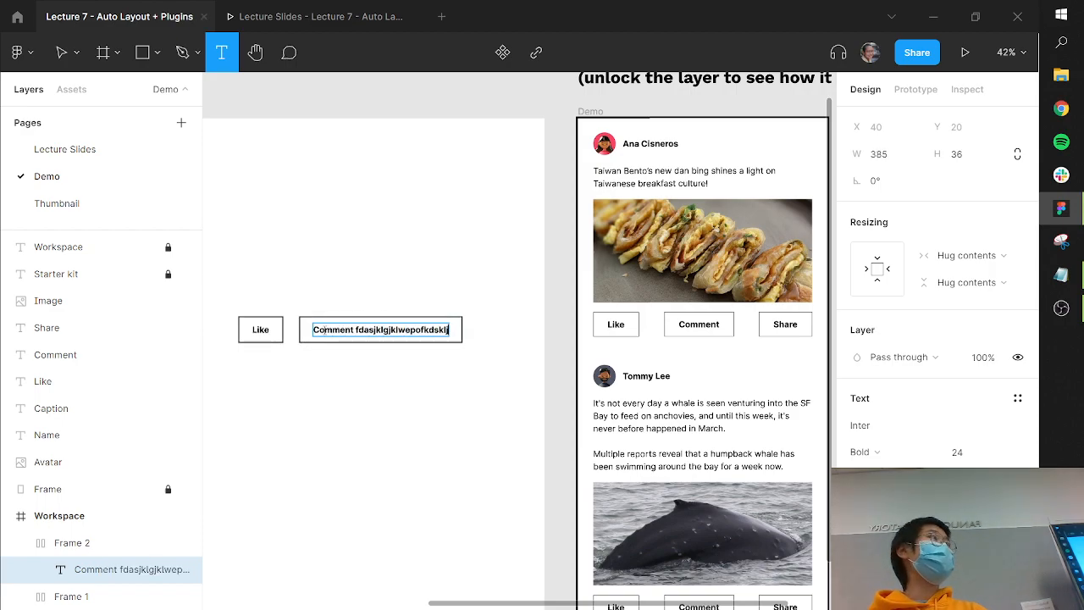
key("ctrl+z")
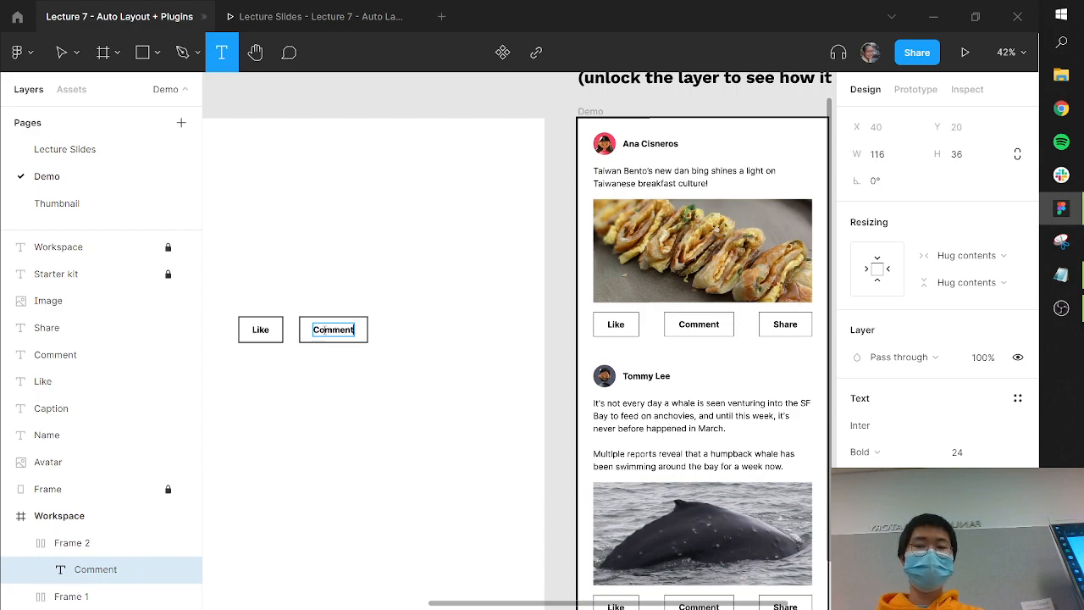
key("Escape")
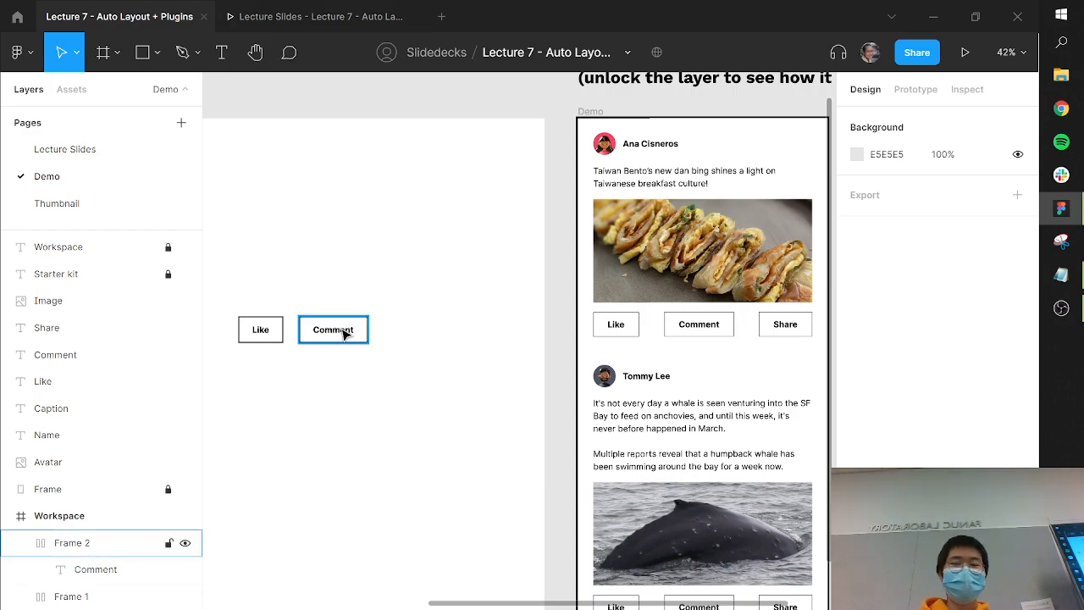
Duplicate the Comment button to its right and change the copy's text to "Share".
left_click_drag(344, 334, 429, 338)
key("t")
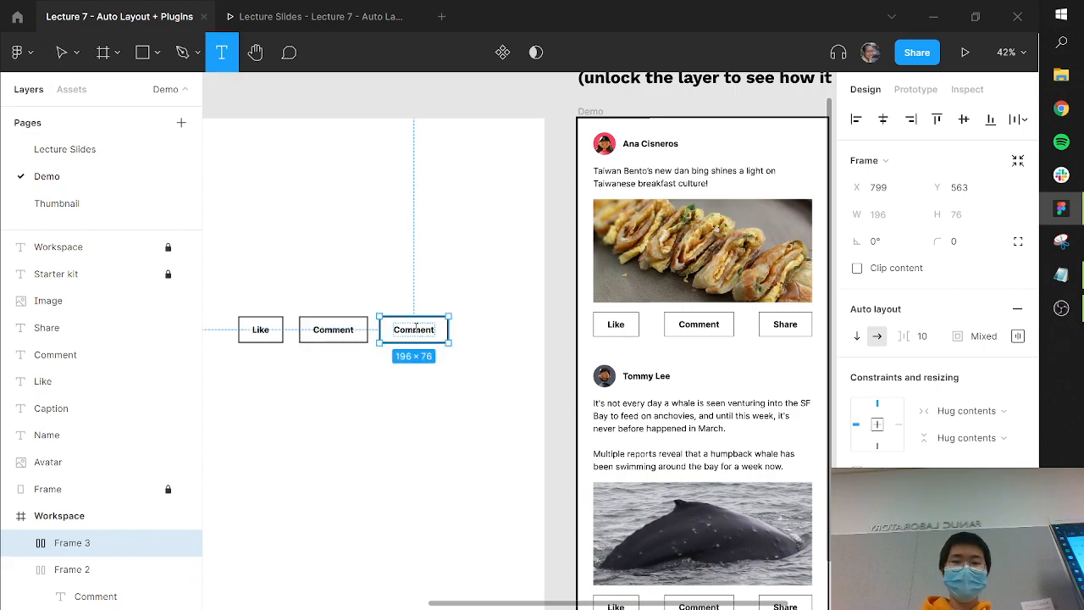
double_click(416, 327)
type("Share")
key("Escape")
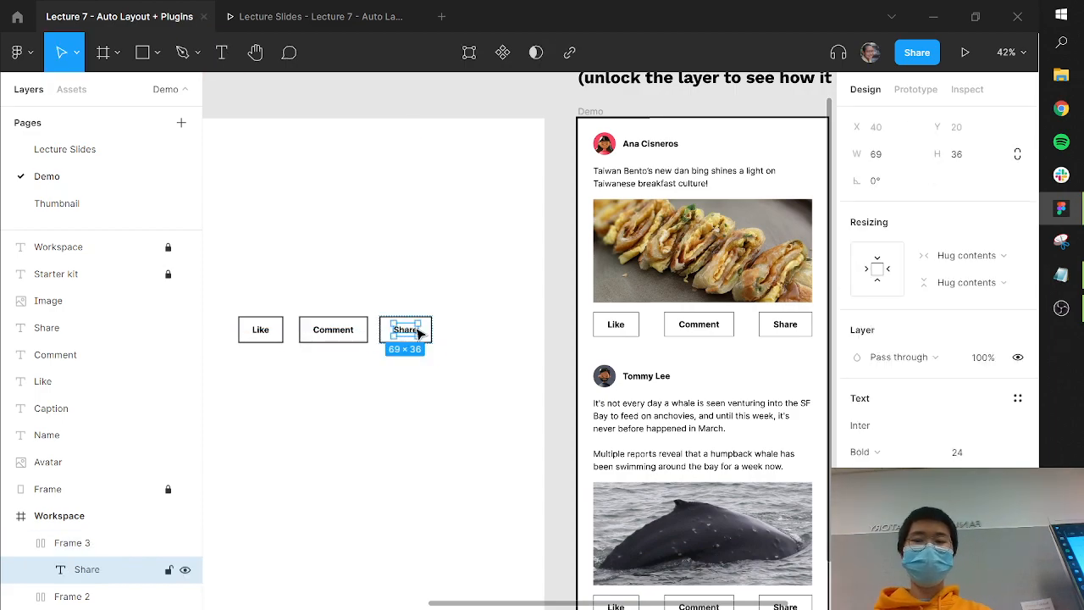
left_click(378, 266)
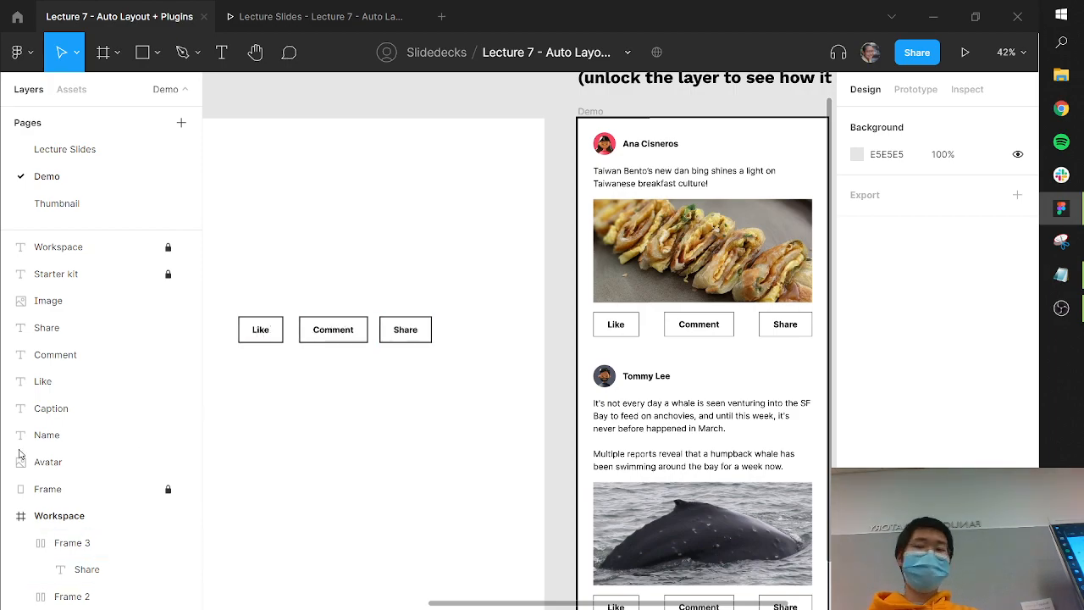
Wrap the Like, Comment and Share buttons in one horizontal auto layout frame and expand it in the layers.
scroll(49, 492, "up", 1)
scroll(42, 533, "down", 3)
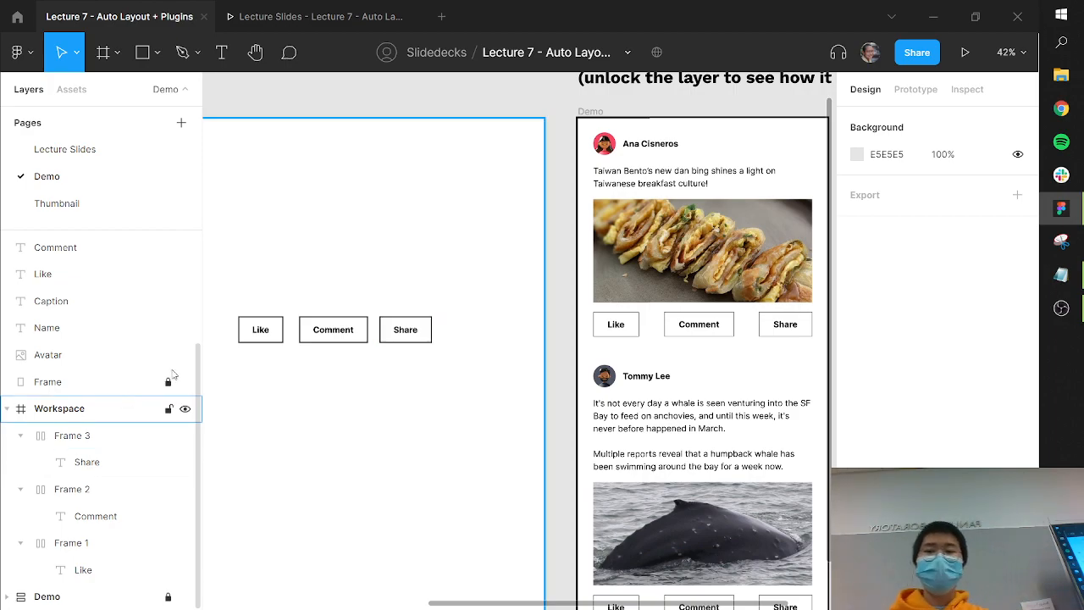
left_click_drag(248, 286, 421, 379)
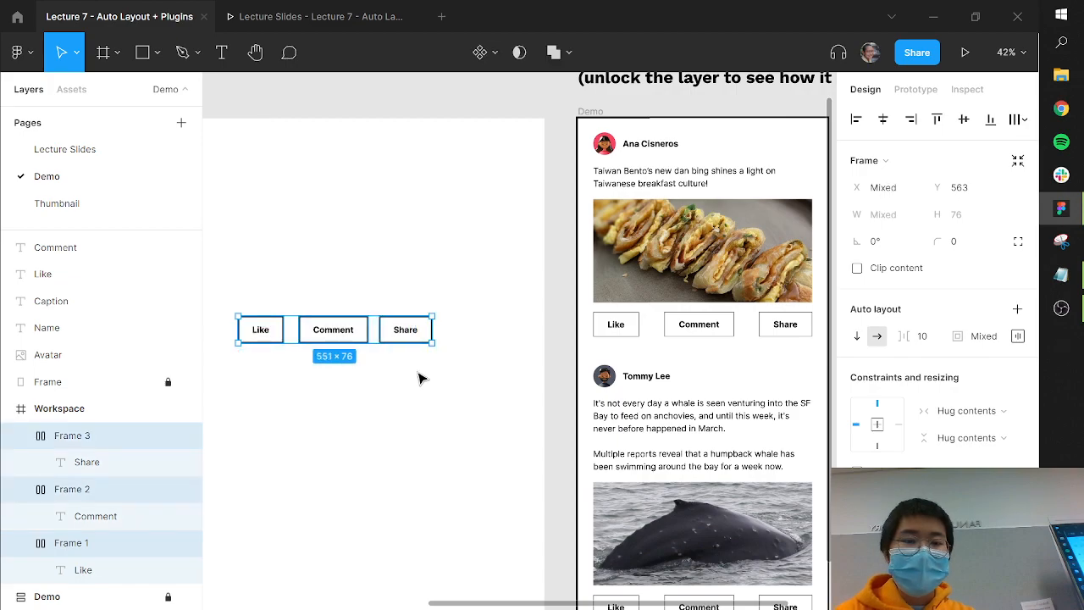
left_click(1018, 310)
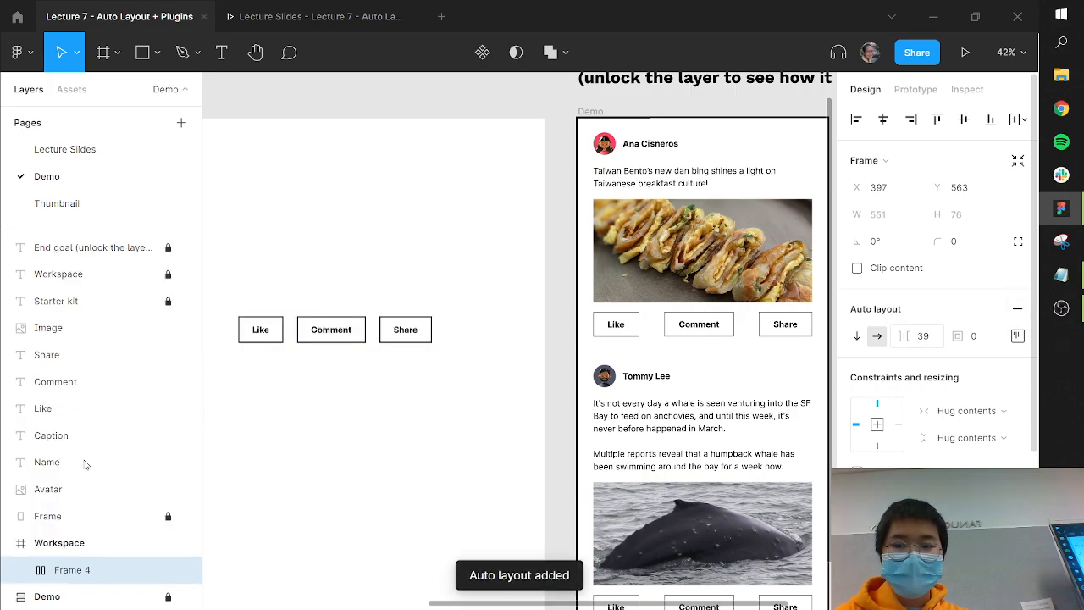
left_click(20, 570)
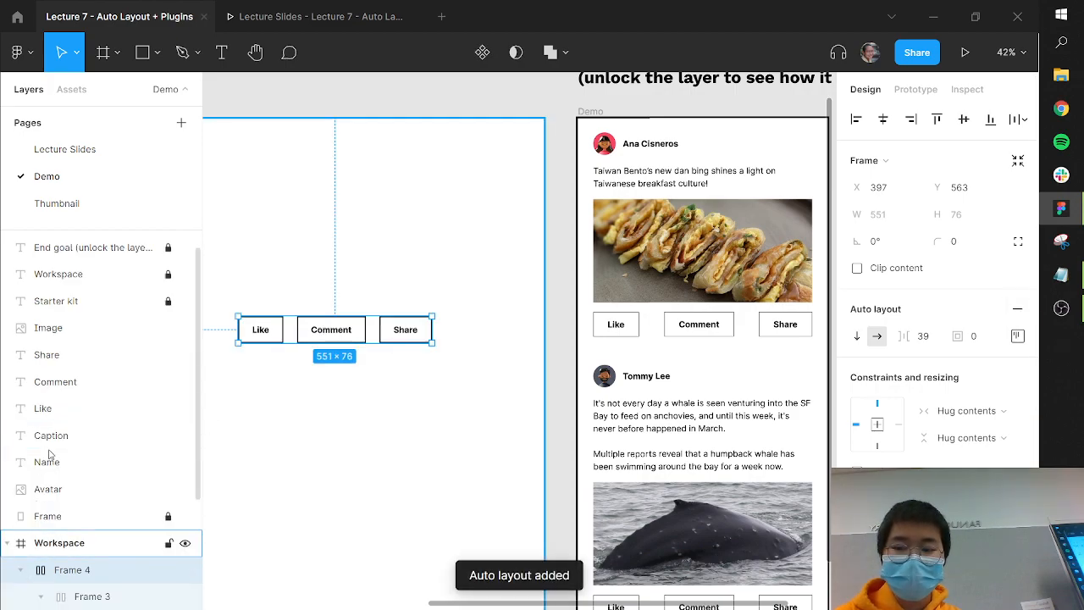
scroll(83, 438, "down", 3)
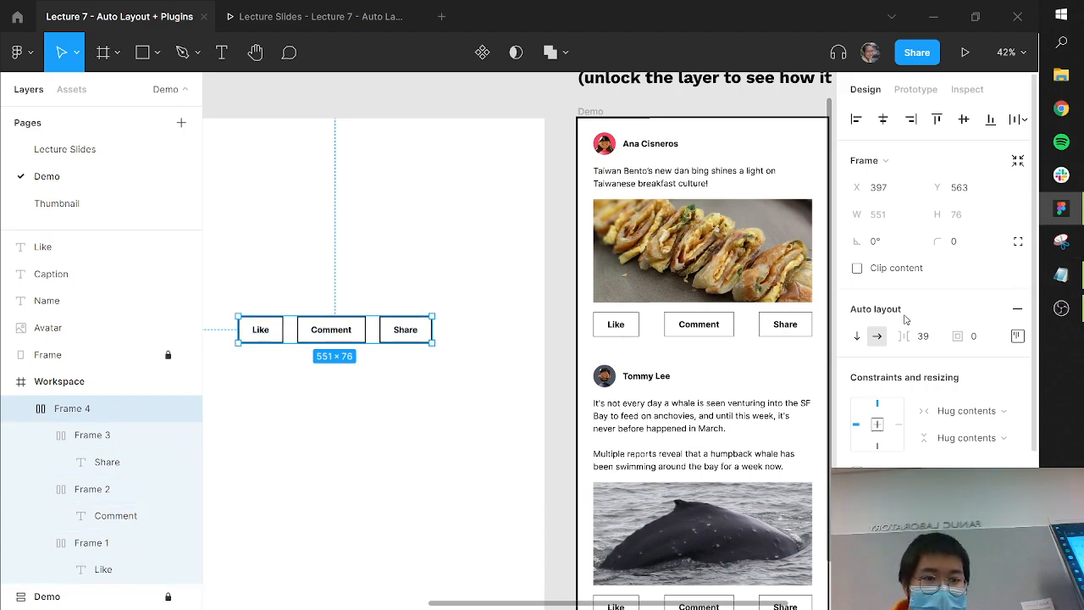
Unlock the end goal's Demo frame in the layers so that its layout can be tested.
left_click(933, 337)
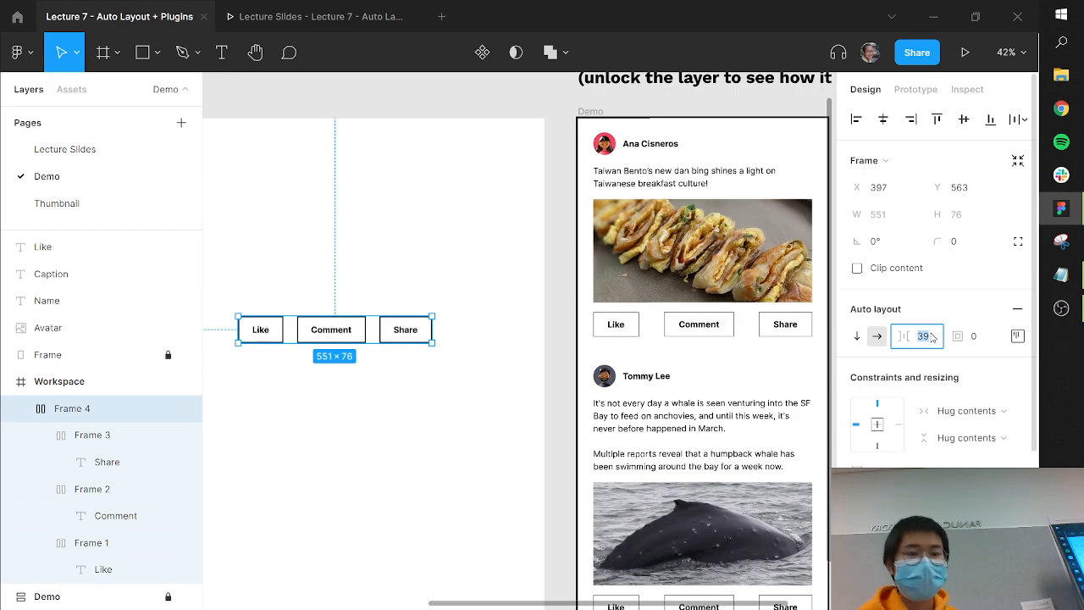
left_click(593, 111)
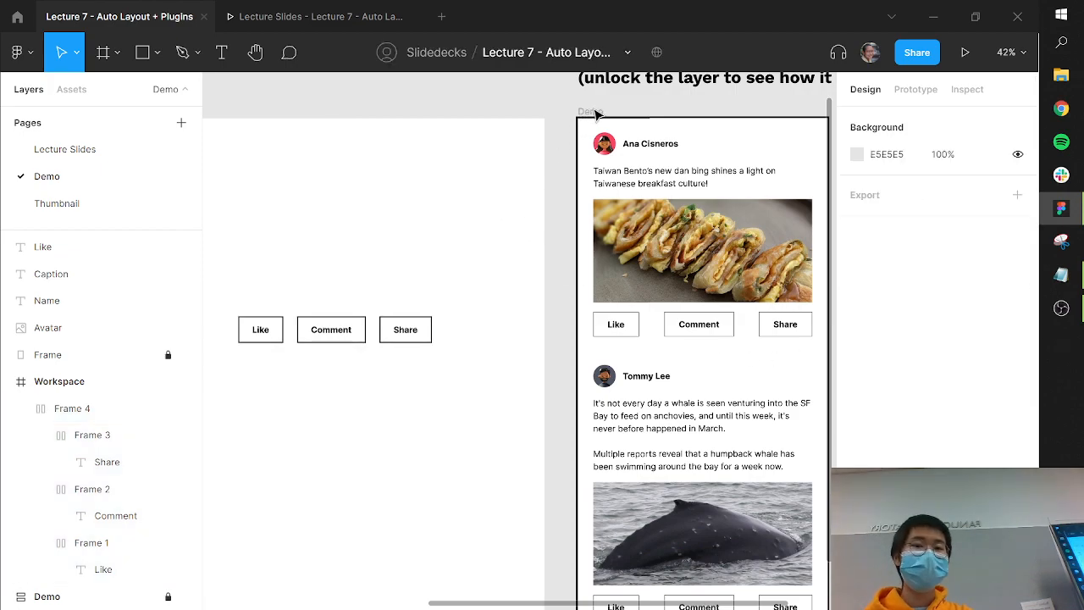
left_click_drag(574, 269, 444, 273)
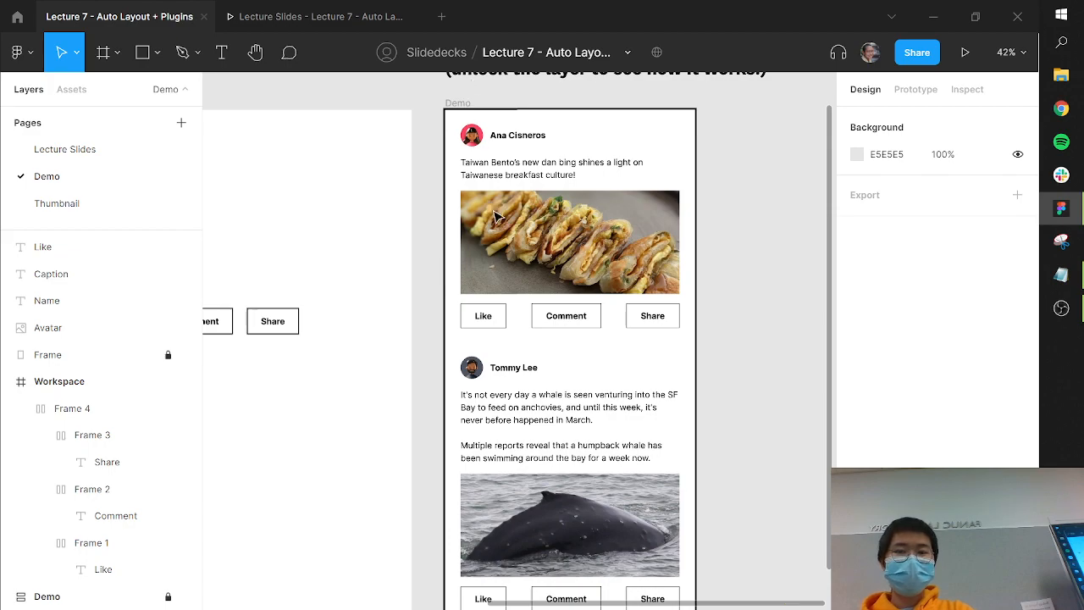
scroll(127, 305, "up", 3)
scroll(106, 339, "down", 3)
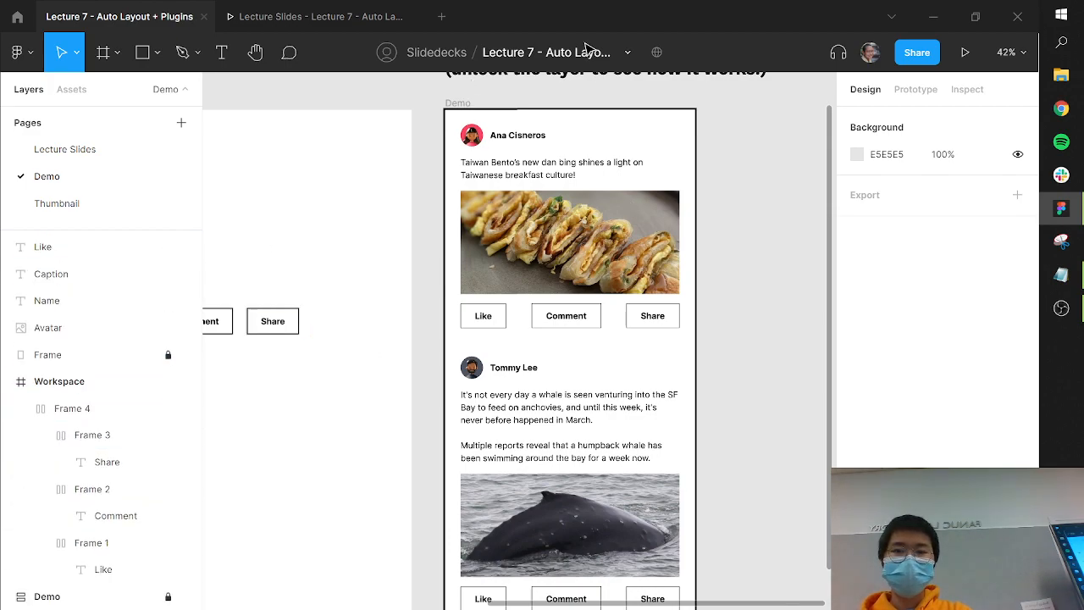
scroll(96, 347, "up", 5)
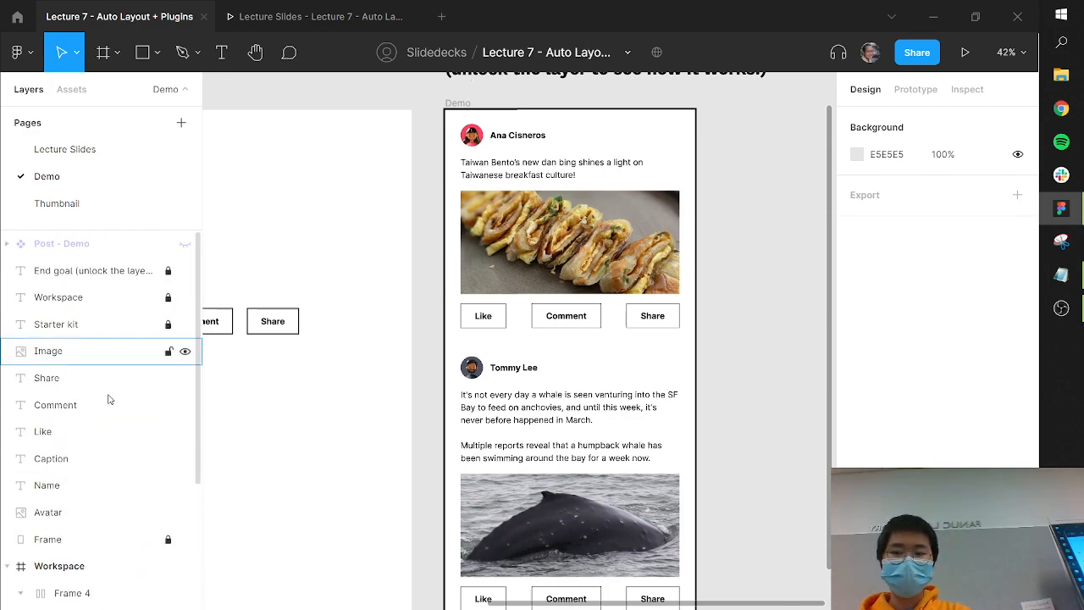
scroll(135, 500, "down", 2)
scroll(170, 601, "down", 3)
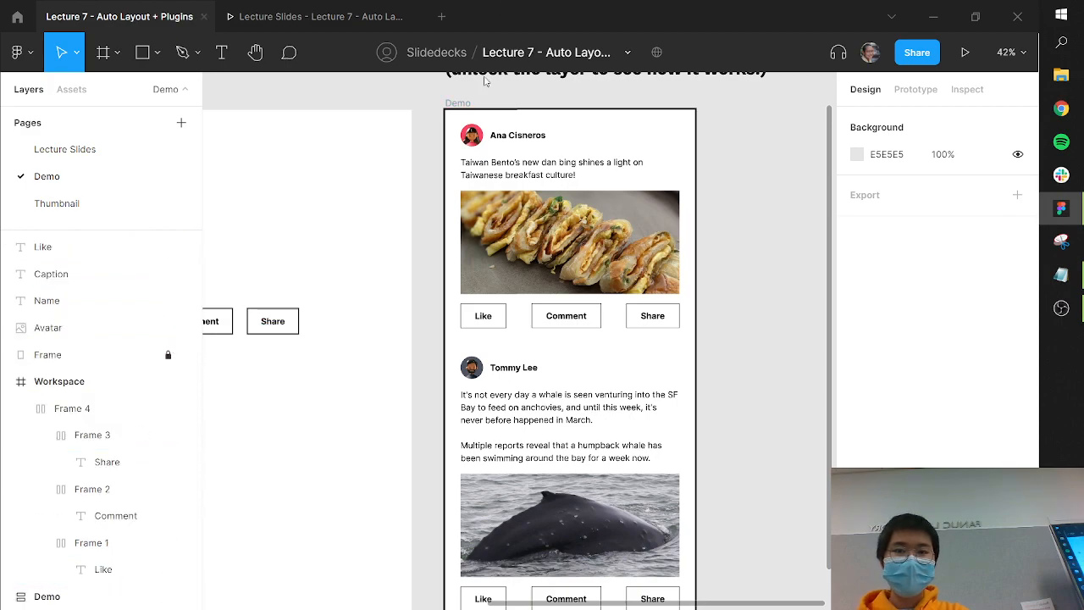
Try widening the whole end-goal Demo frame to about 859, and undo the resize.
left_click(472, 104)
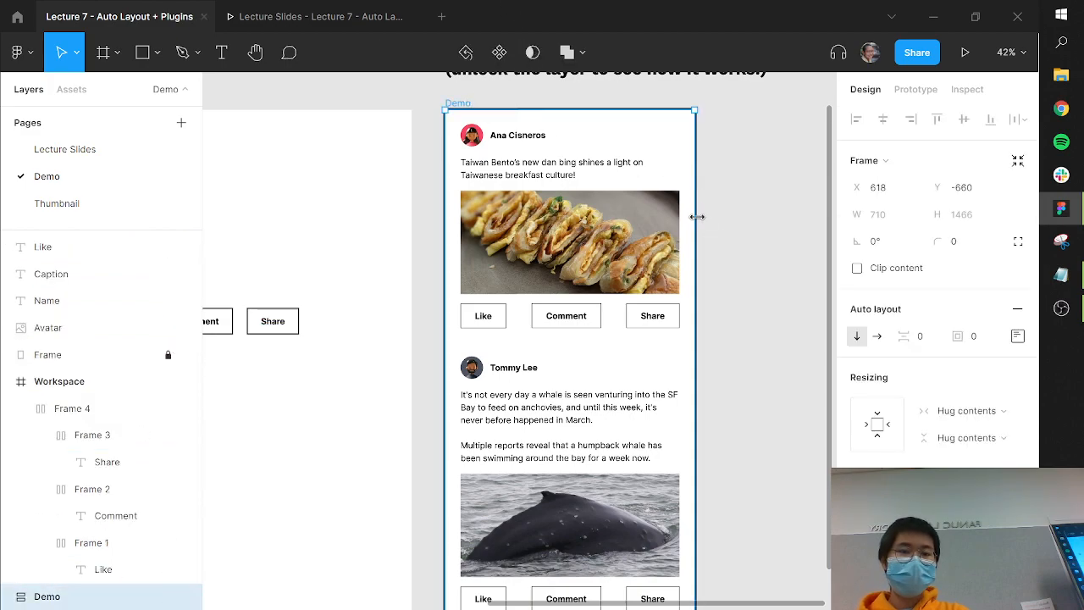
left_click_drag(710, 221, 745, 226)
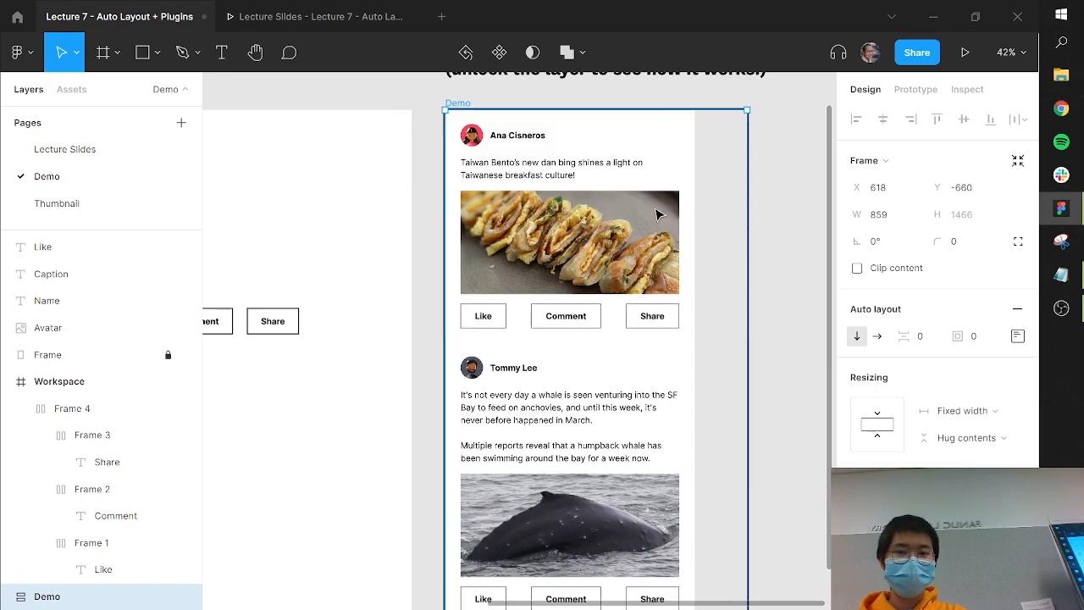
key("ctrl+z")
Try widening the first post in the Demo frame to about 995 to test its button spacing, and undo it.
left_click(634, 205)
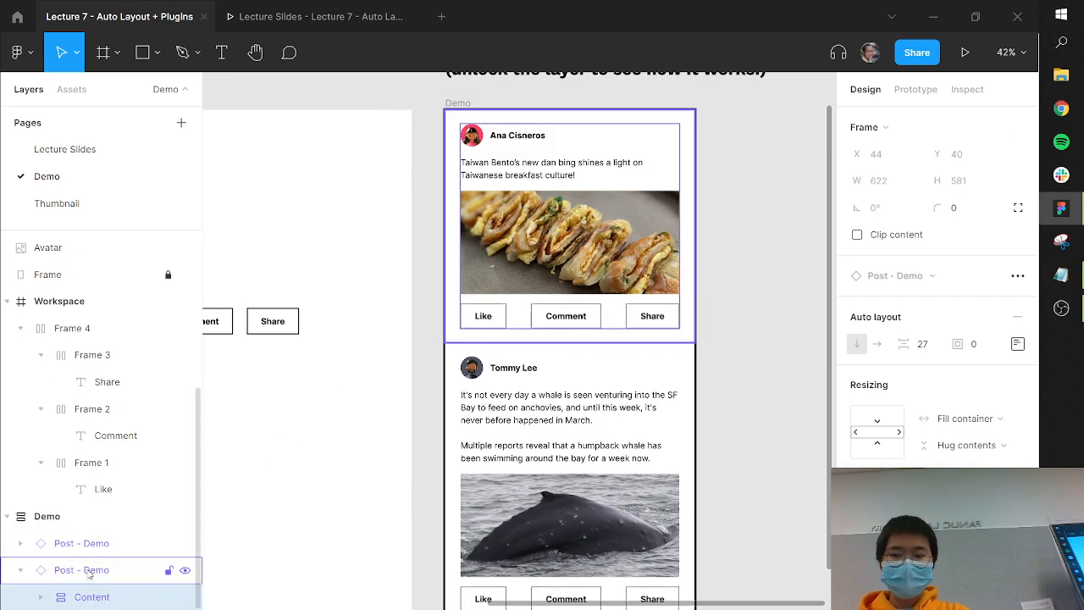
left_click_drag(699, 196, 796, 208)
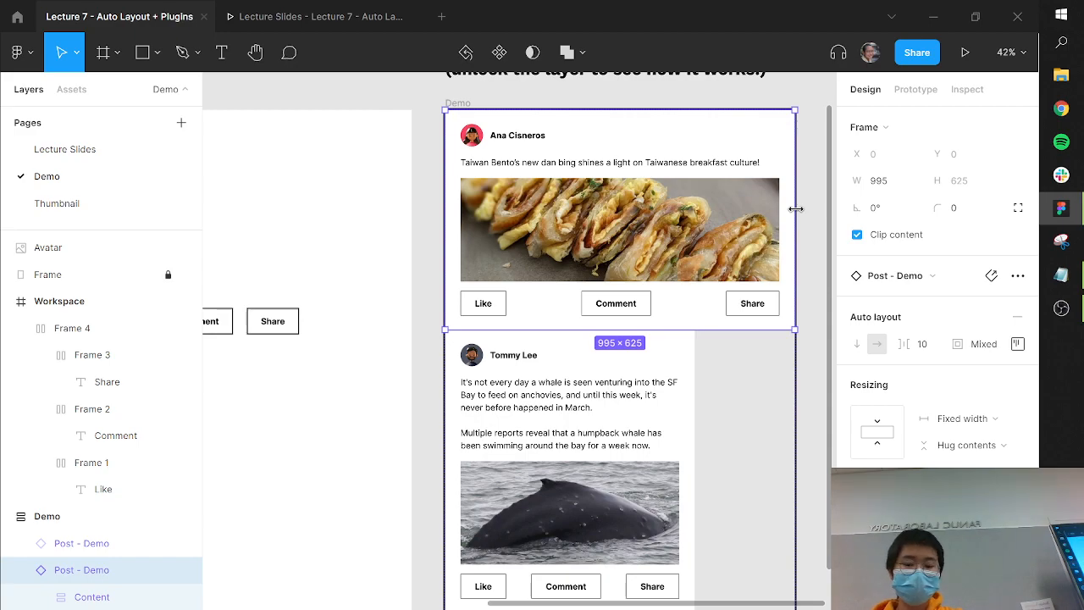
key("ctrl+z")
Set the item spacing of the three-button row's auto layout to Auto so the buttons spread across its width.
left_click(261, 324)
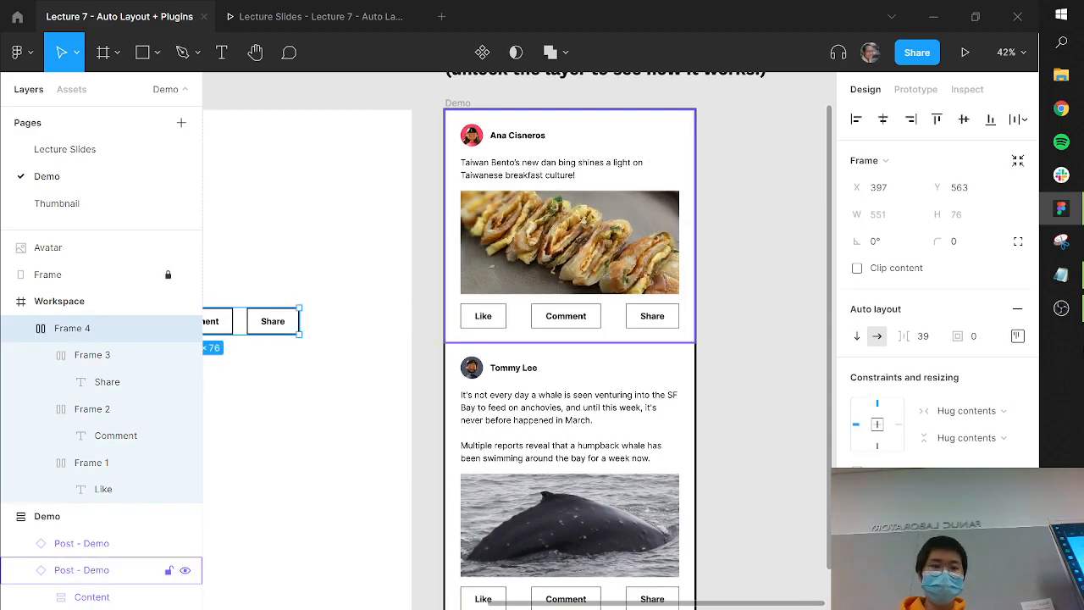
left_click(1017, 336)
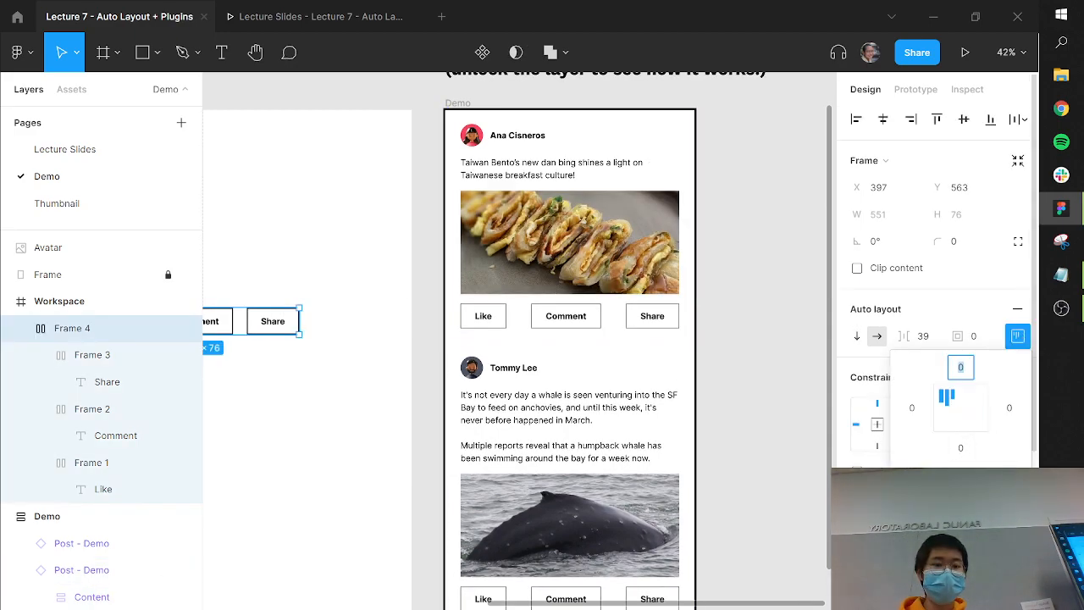
left_click(961, 479)
left_click(961, 500)
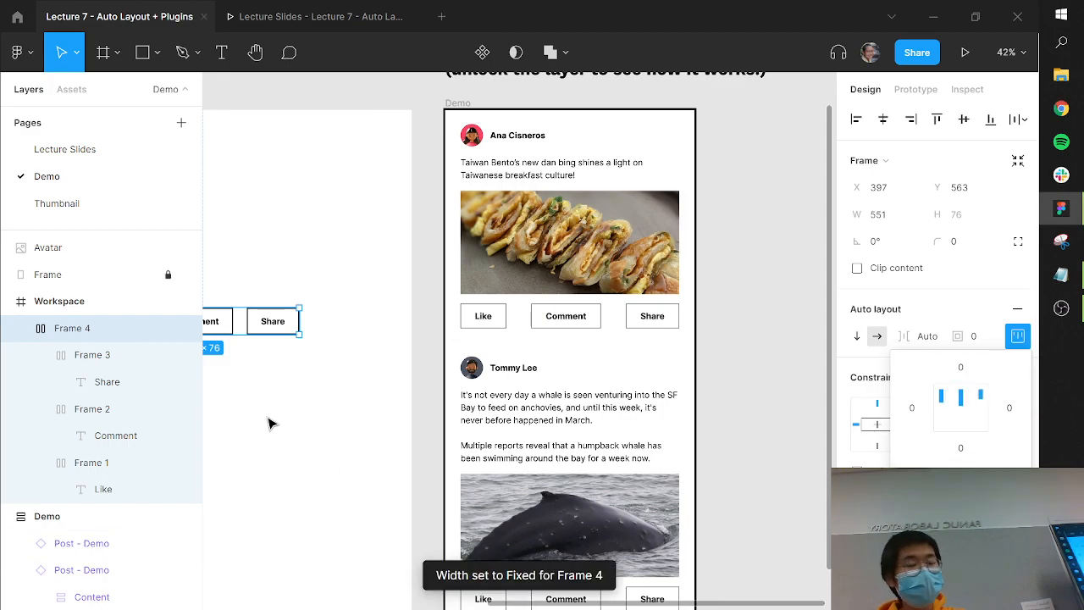
left_click(305, 381)
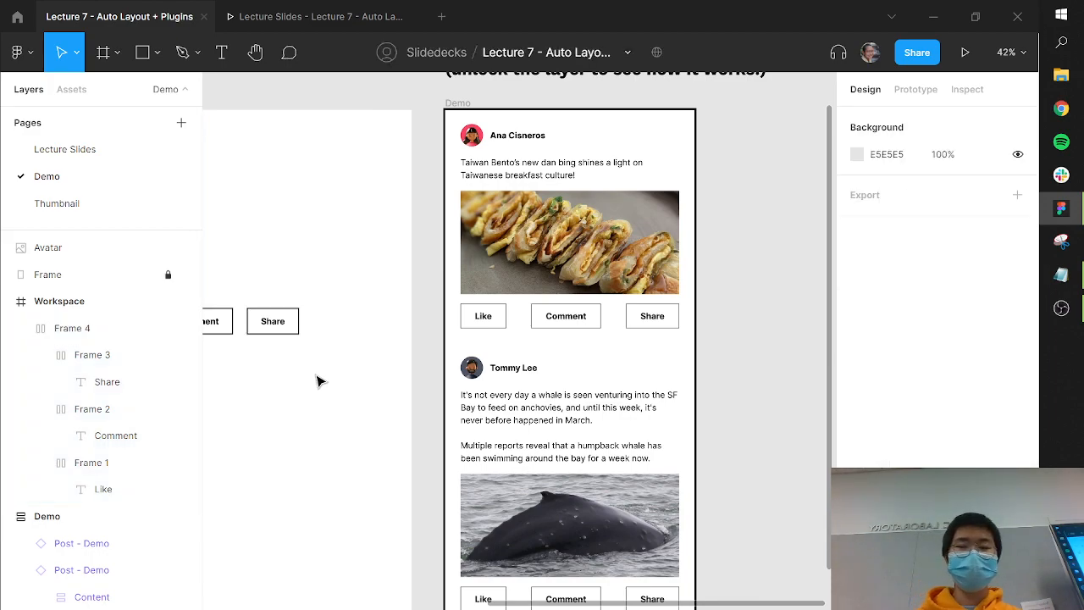
Move the three-button row down and to the left in the Workspace, to X 287 and Y 683.
left_click_drag(317, 381, 564, 374)
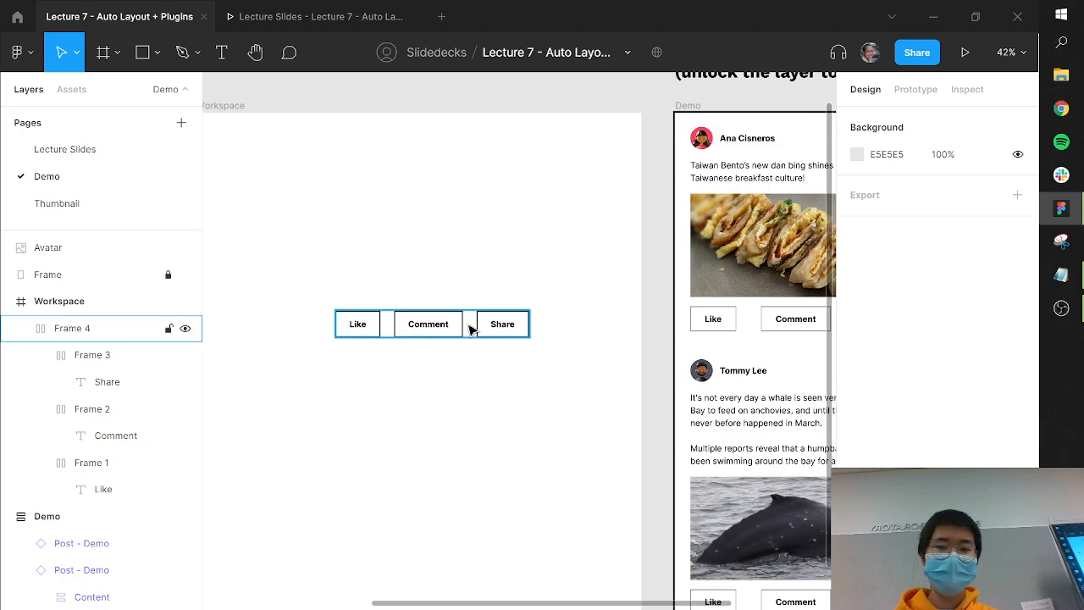
left_click_drag(471, 330, 433, 372)
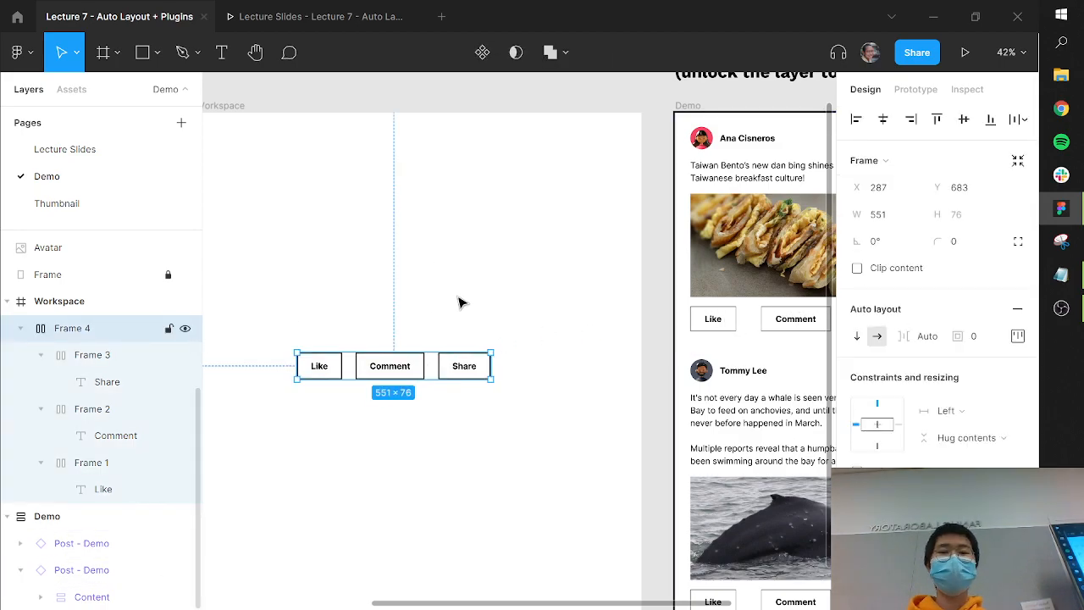
left_click(409, 274)
left_click_drag(410, 274, 516, 326)
scroll(518, 330, "up", 2)
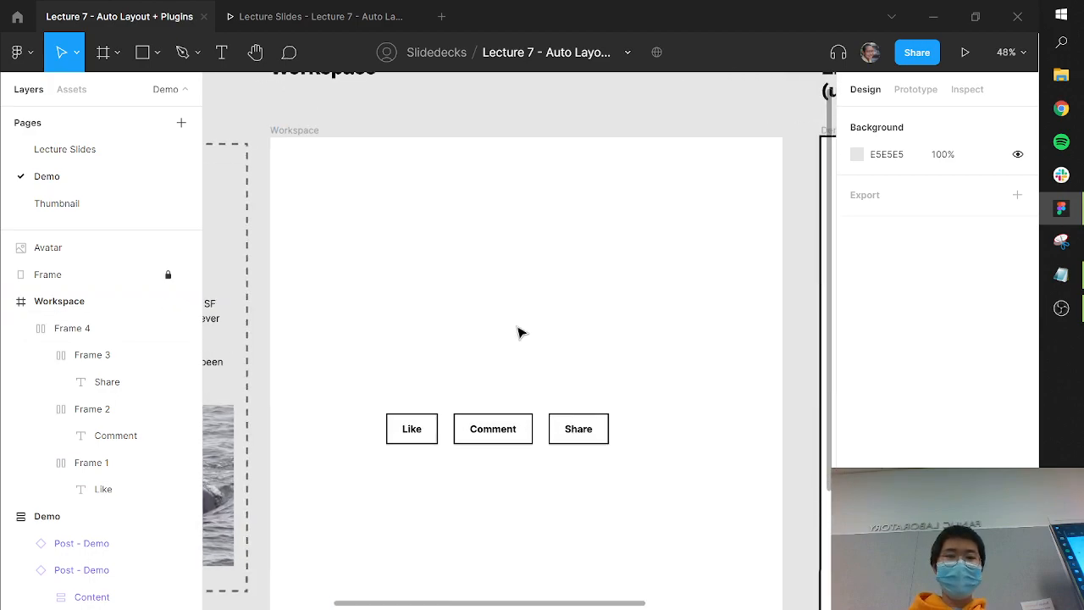
scroll(519, 332, "down", 3)
scroll(519, 333, "down", 1)
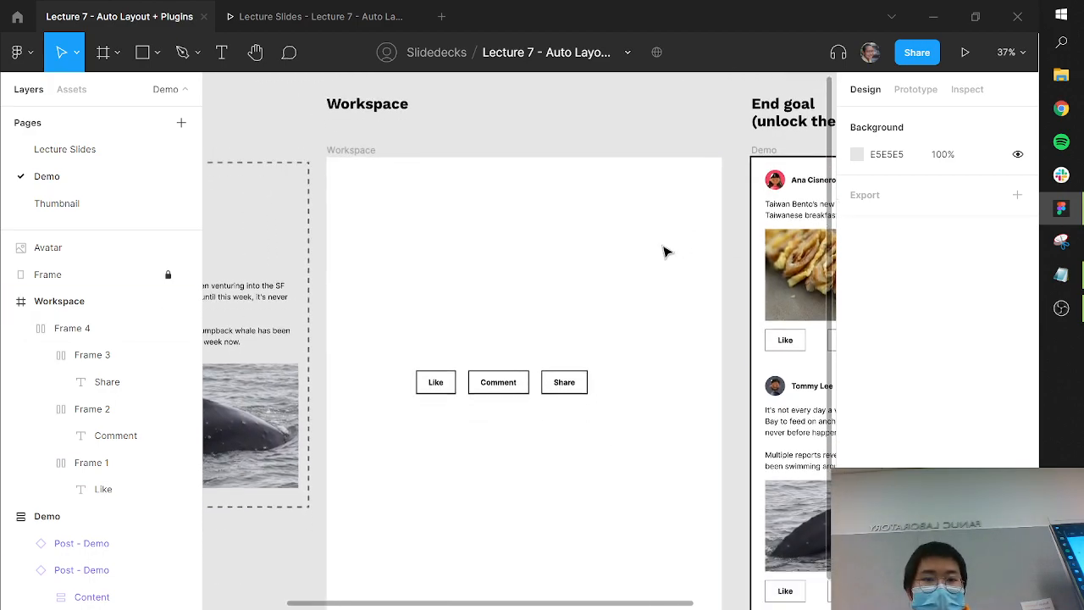
Move the three-button row to X 292, Y 834 and place a copy of the whale image above it in the Workspace at X 292, Y 417.
left_click_drag(646, 277, 437, 281)
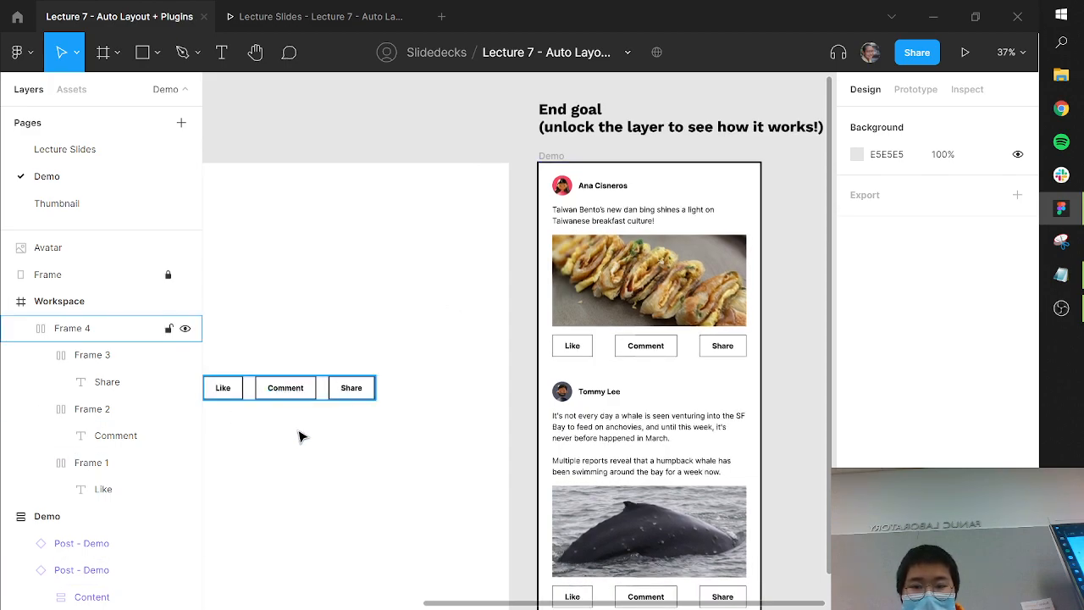
left_click(329, 391)
scroll(503, 273, "left", 5)
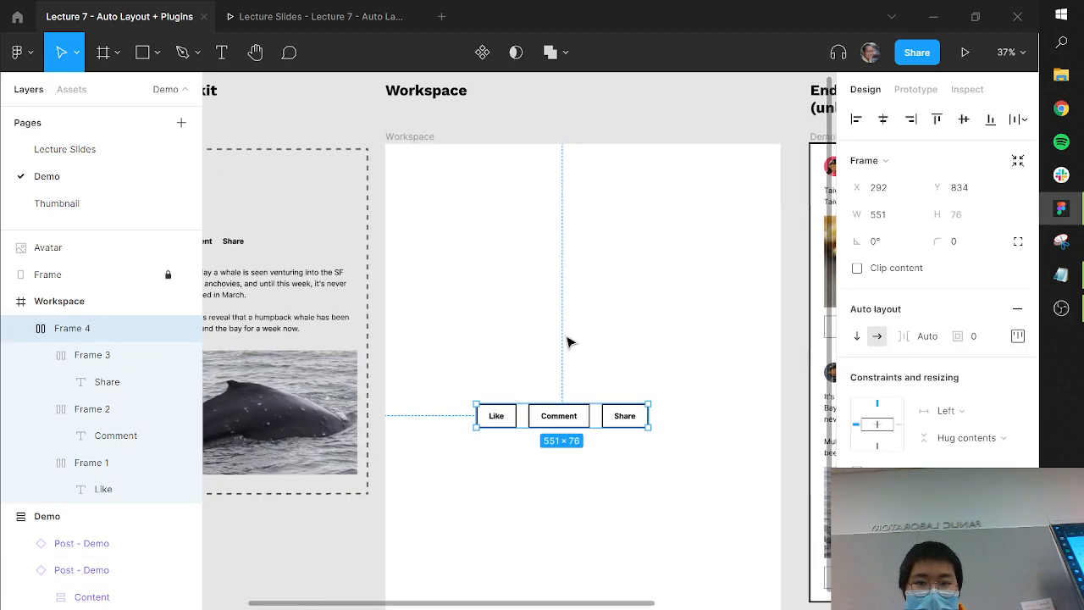
left_click_drag(634, 351, 596, 321)
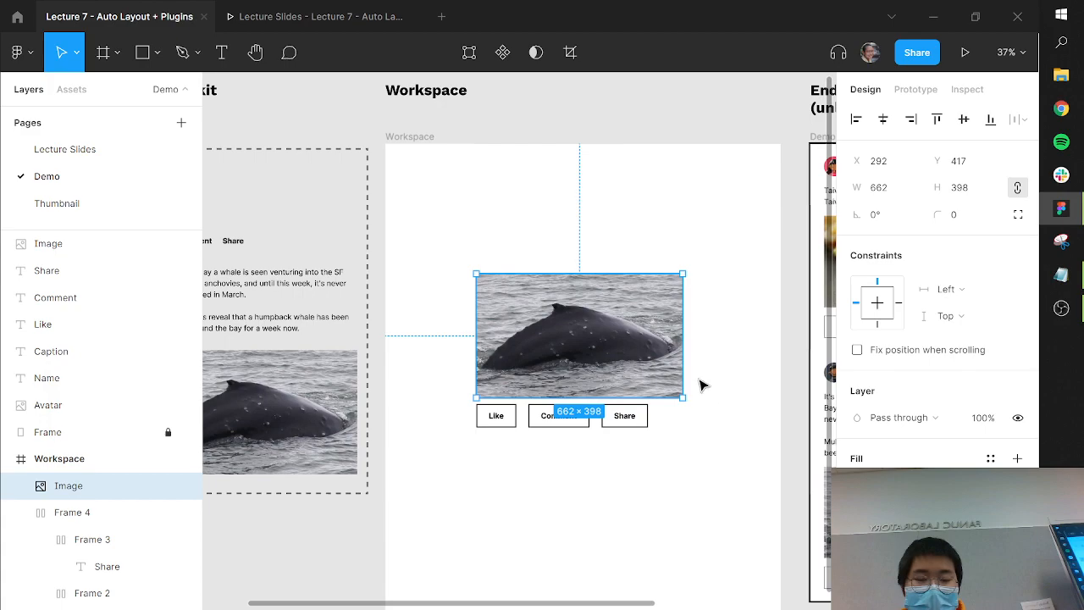
left_click(545, 451)
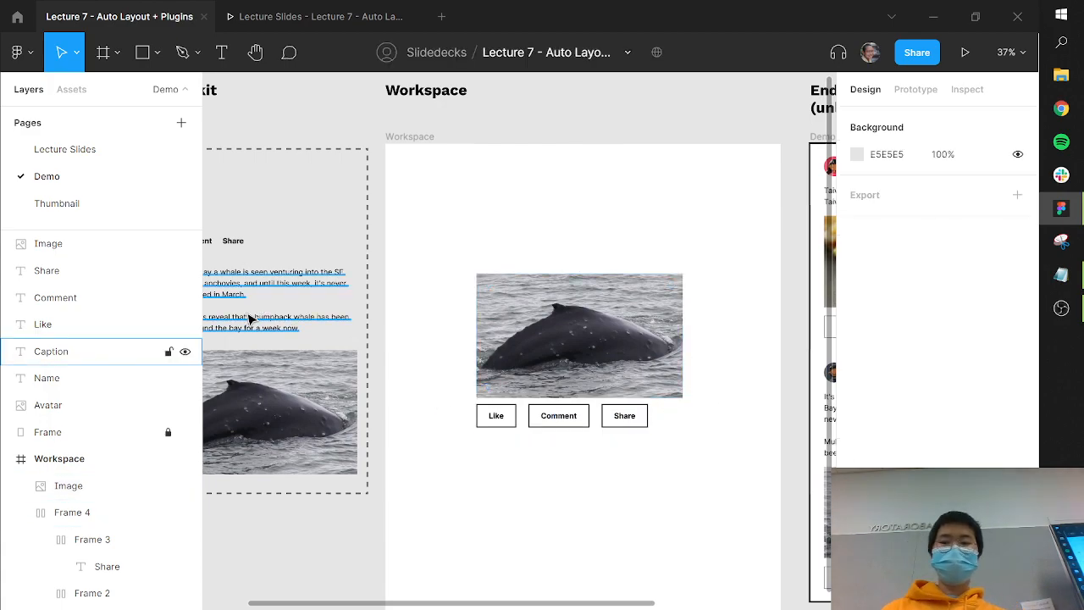
Place a copy of the starter kit caption above the whale image and shift the caption, image and button row down in the Workspace.
left_click_drag(235, 320, 562, 257)
left_click_drag(437, 227, 552, 291)
left_click_drag(627, 294, 621, 409)
left_click(439, 251)
left_click_drag(508, 231, 579, 247)
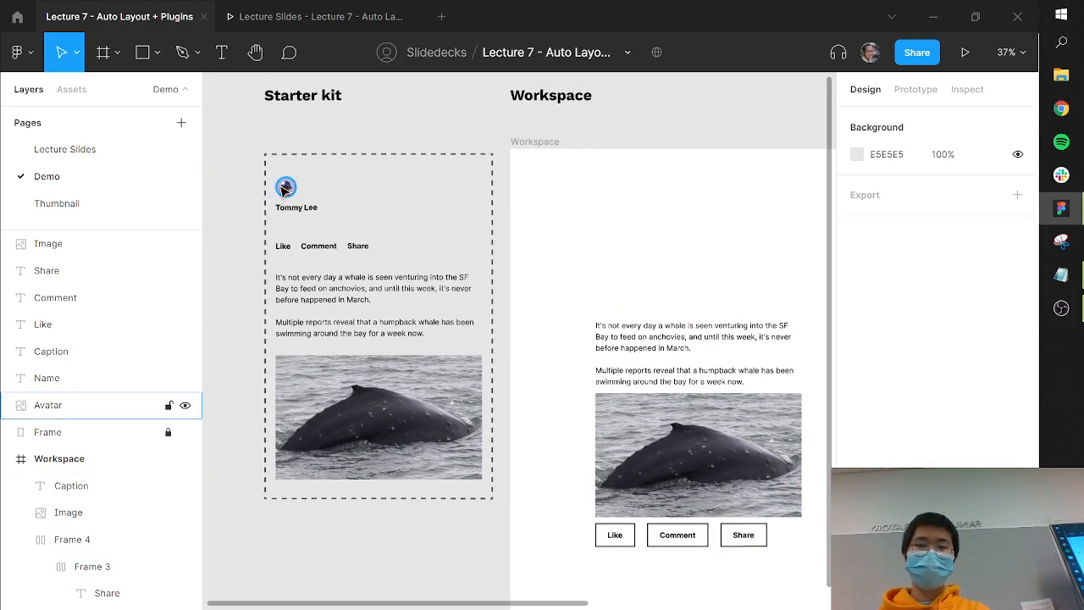
Copy the starter kit avatar to X 273, Y 449 above the Workspace caption, and place a copy of the name to its right.
left_click_drag(287, 188, 605, 299)
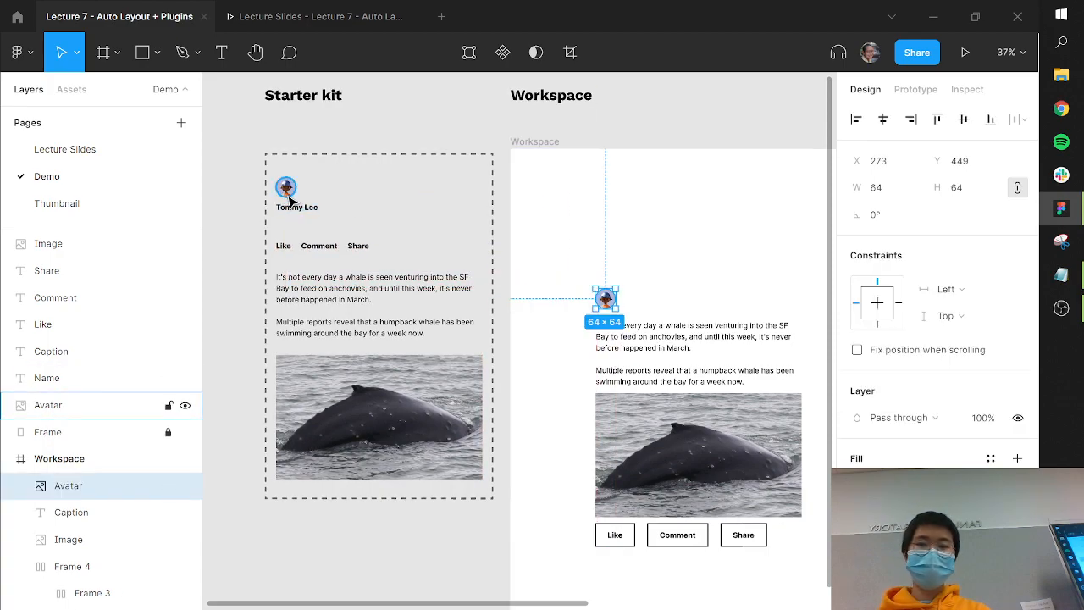
left_click_drag(308, 215, 674, 300)
scroll(670, 300, "up", 10)
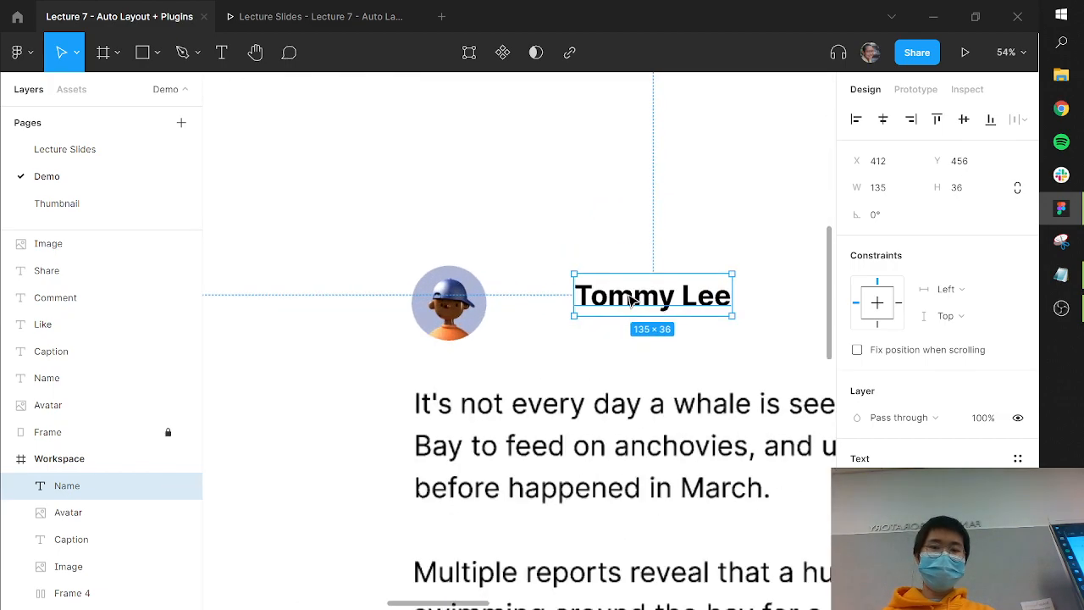
Check the gap to the avatar and position the name text closer beside it, at X 361, Y 463.
left_click_drag(616, 303, 434, 319)
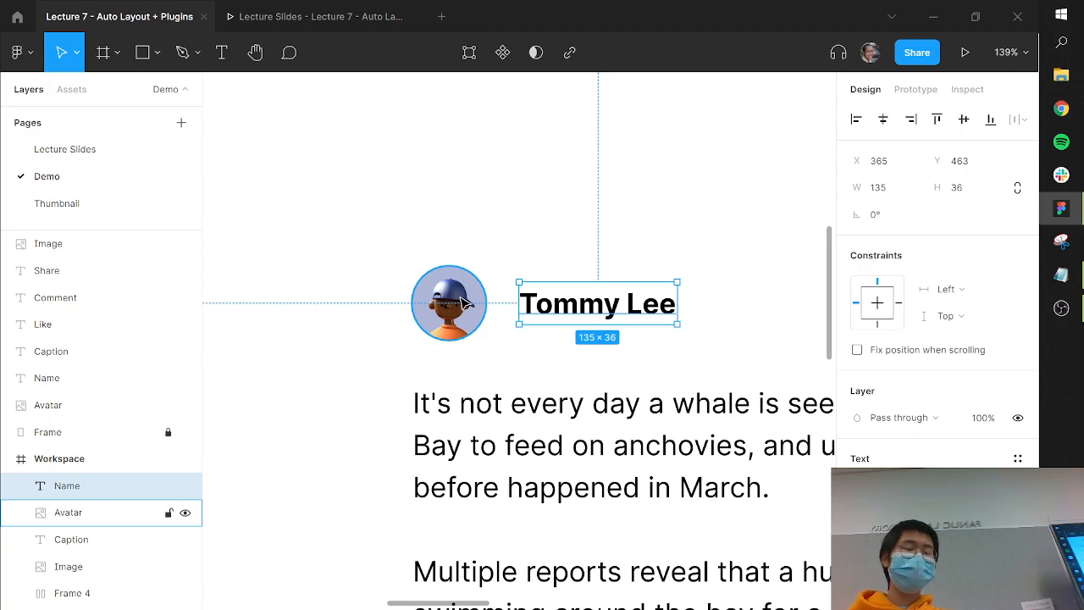
key("alt")
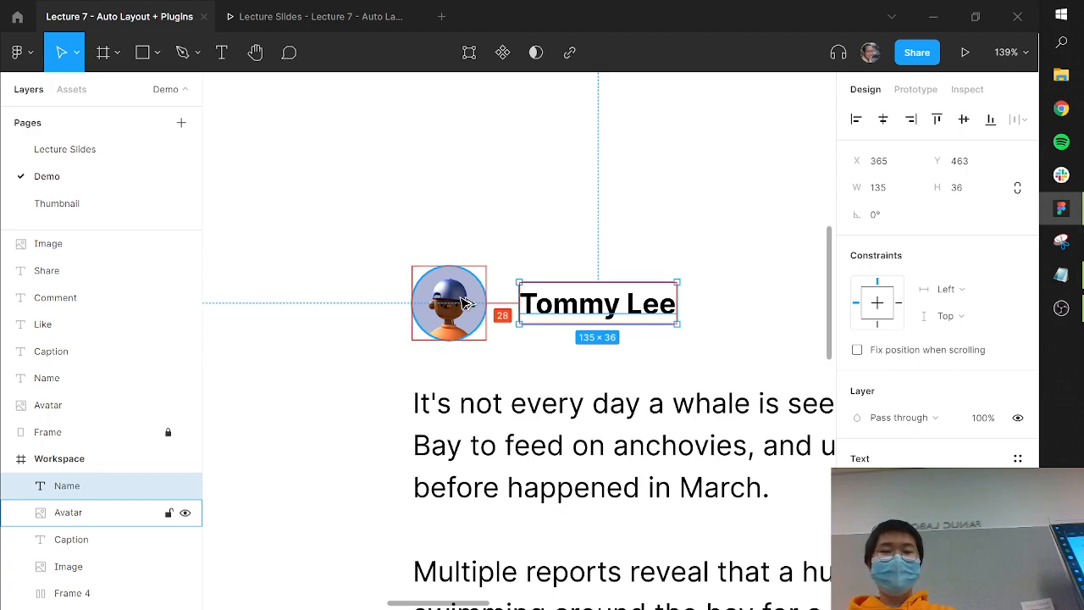
key("Left")
key("Left")
key("Left")
key("Left")
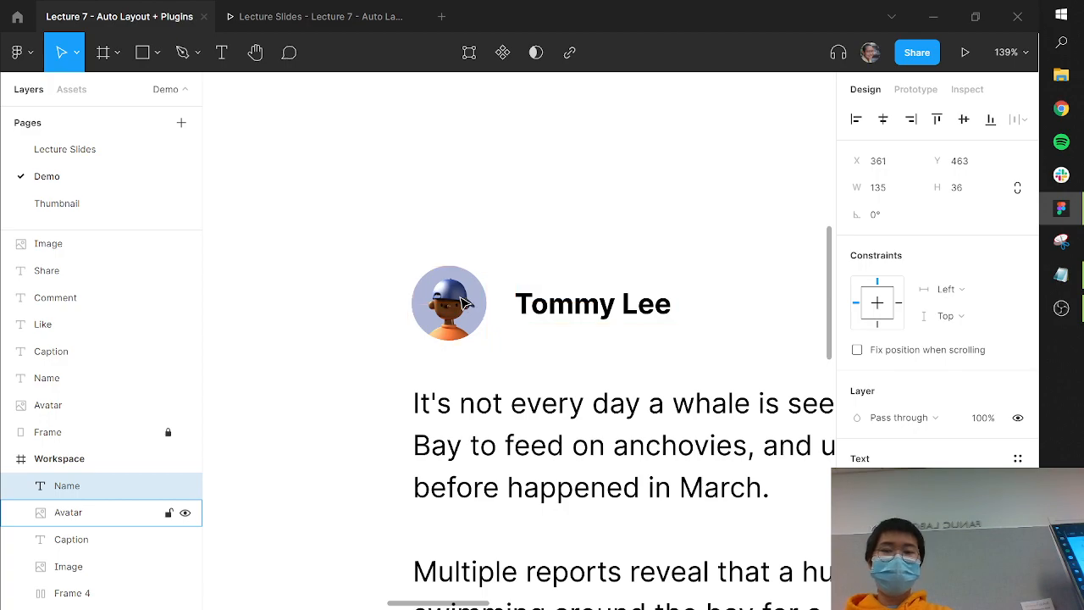
left_click(474, 237)
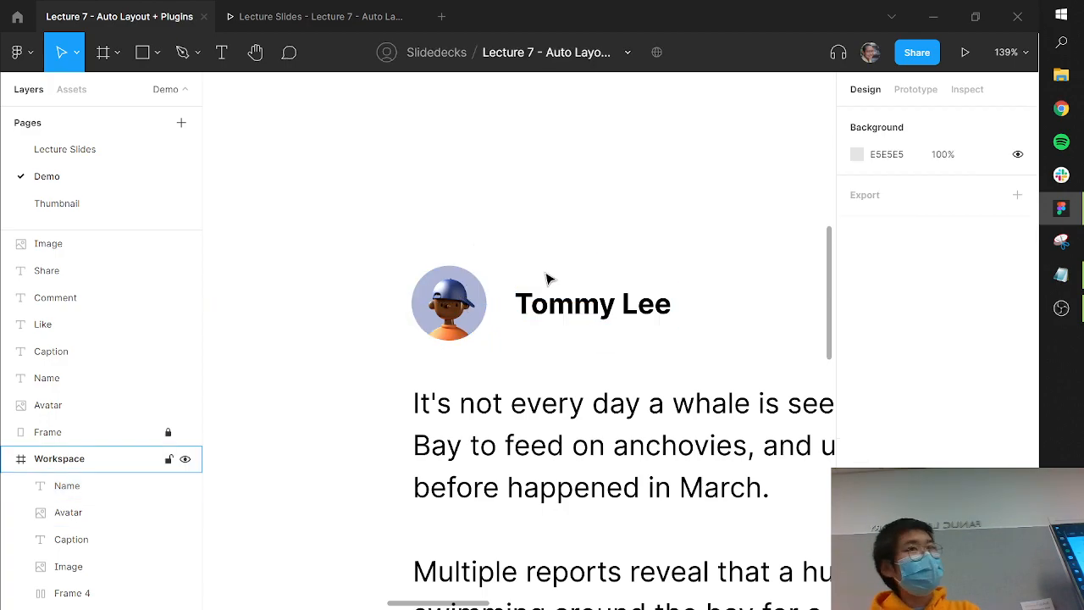
Examine how the avatar, name, caption, image and button row are arranged in the end-goal Demo post.
scroll(547, 279, "down", 10)
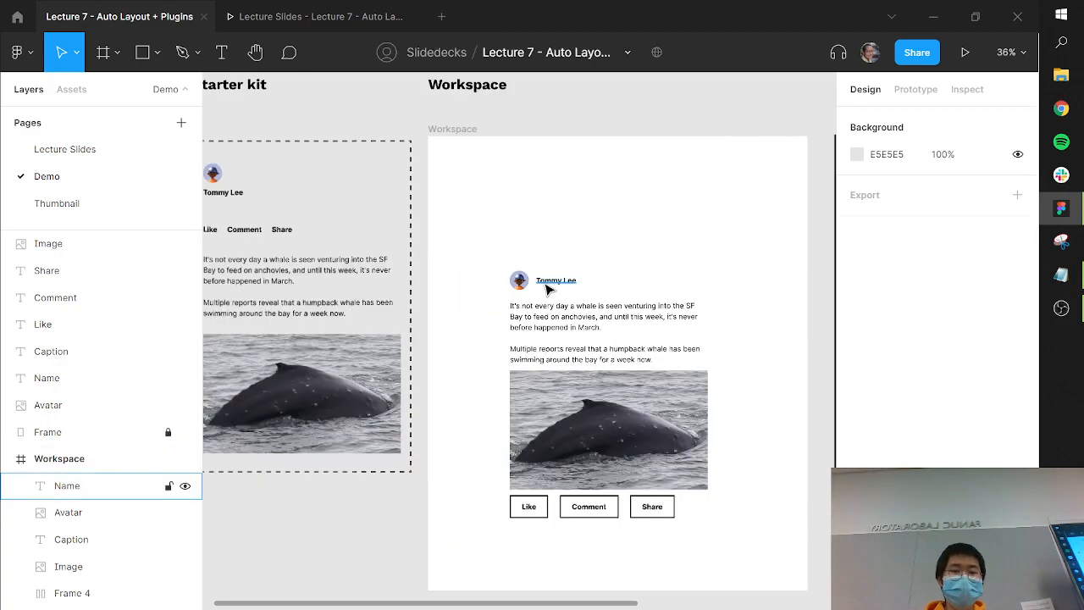
key("space")
left_click_drag(552, 262, 457, 204)
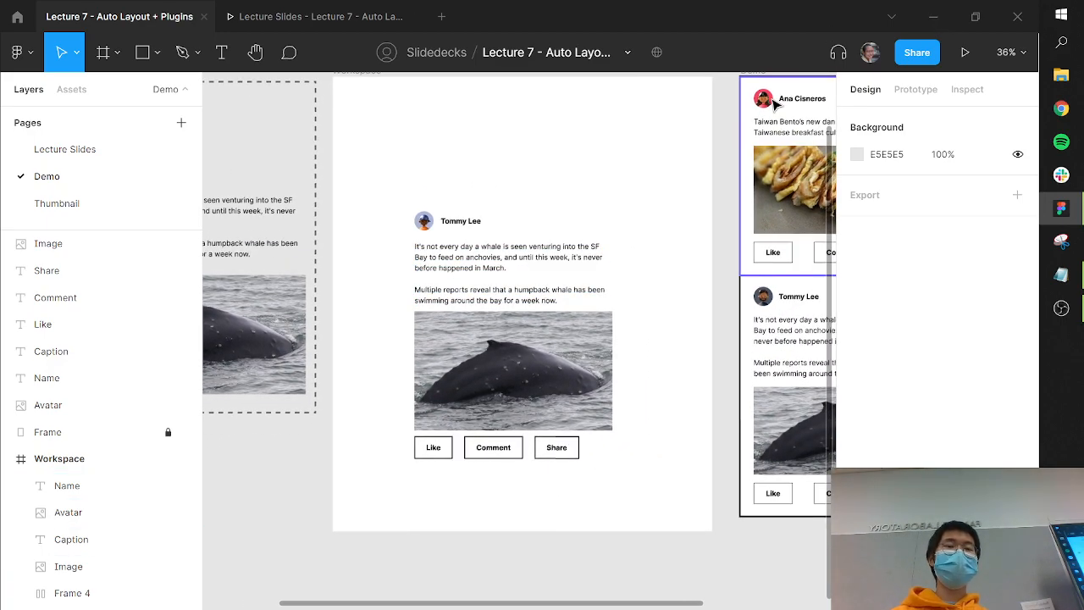
key("space")
left_click_drag(568, 237, 135, 361)
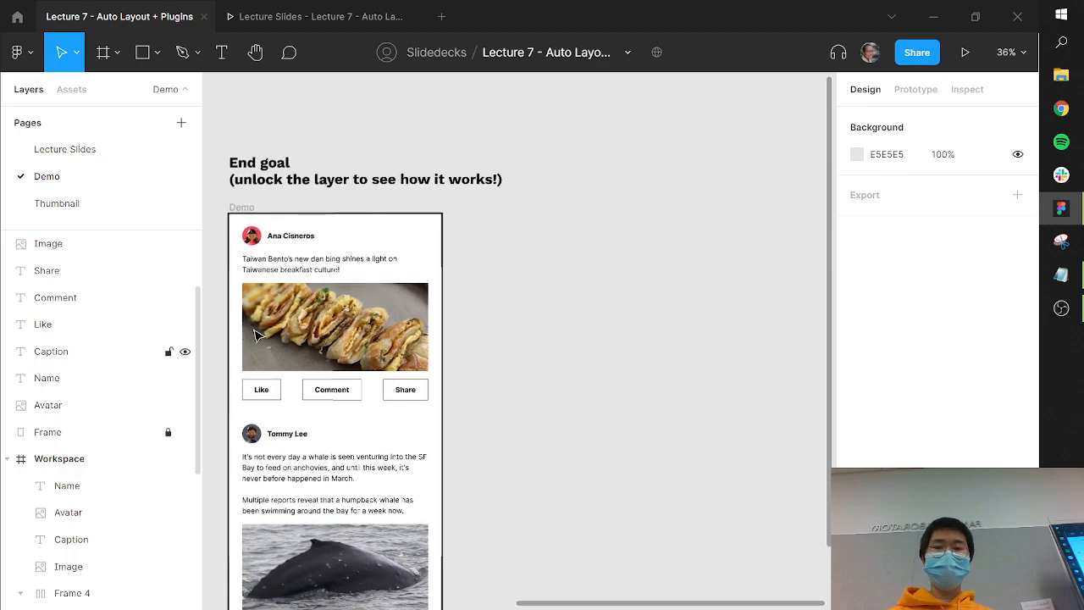
scroll(255, 333, "up", 4)
scroll(322, 265, "left", 2)
scroll(322, 266, "up", 1)
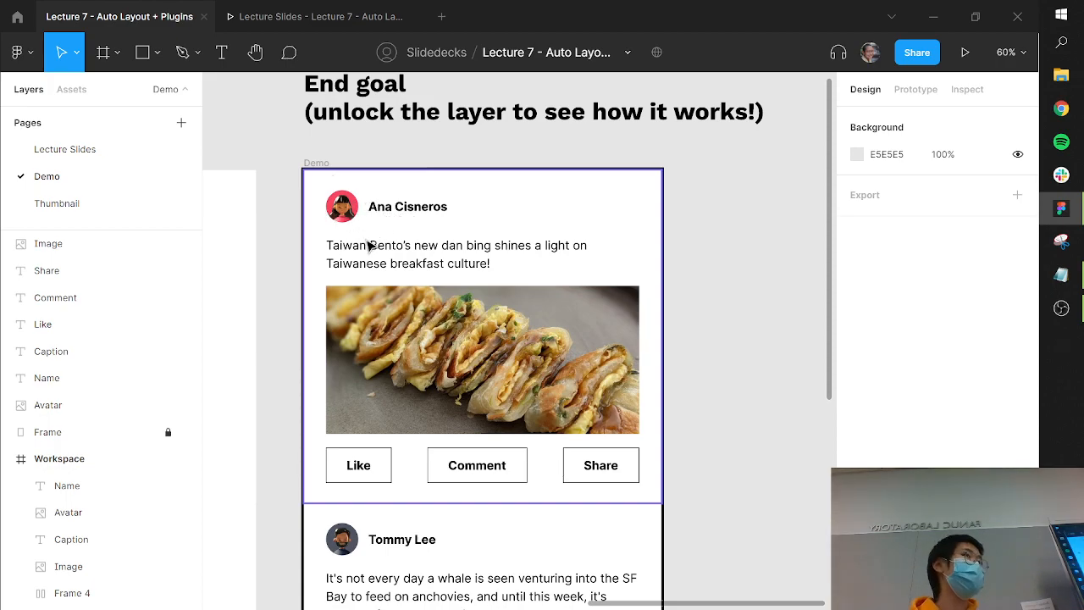
scroll(251, 390, "left", 10)
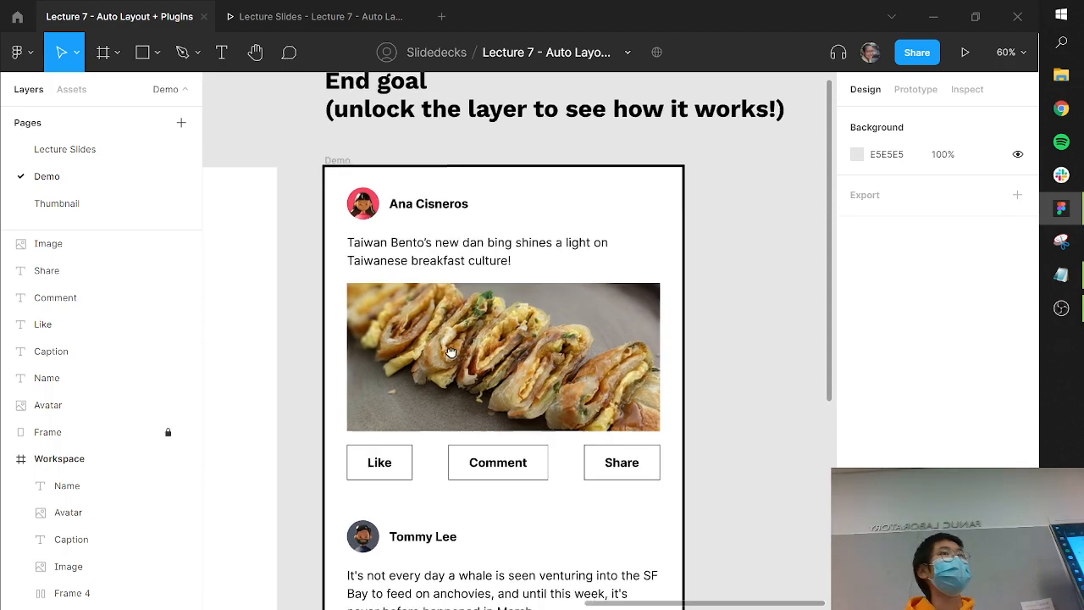
scroll(378, 355, "up", 1)
scroll(378, 355, "down", 2)
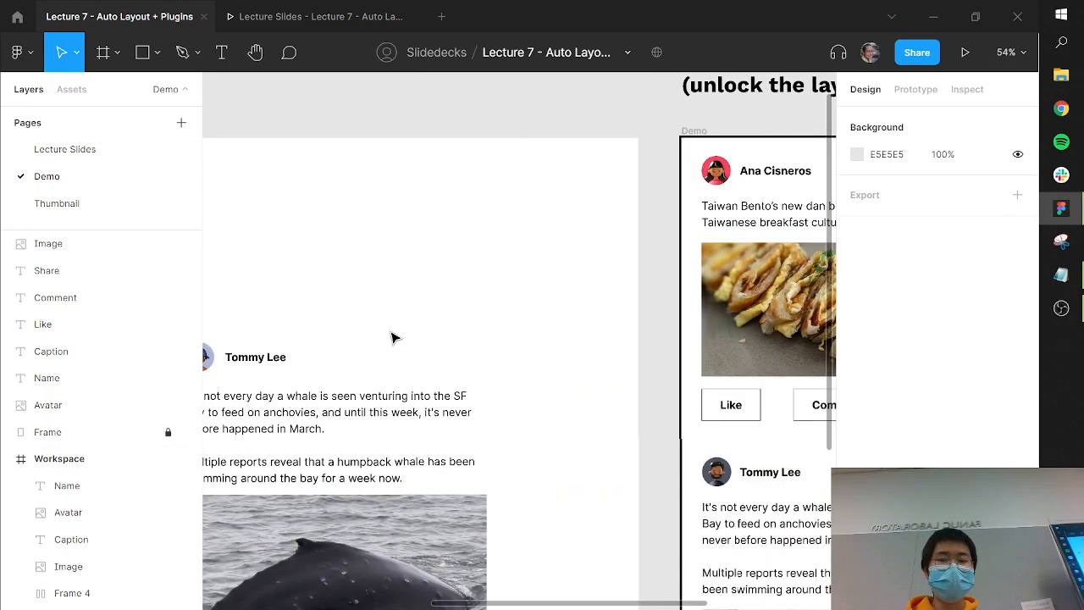
Try applying auto layout to the ungrouped avatar, name, caption, image and button row in the Workspace, and undo it.
key("space")
left_click_drag(306, 349, 446, 331)
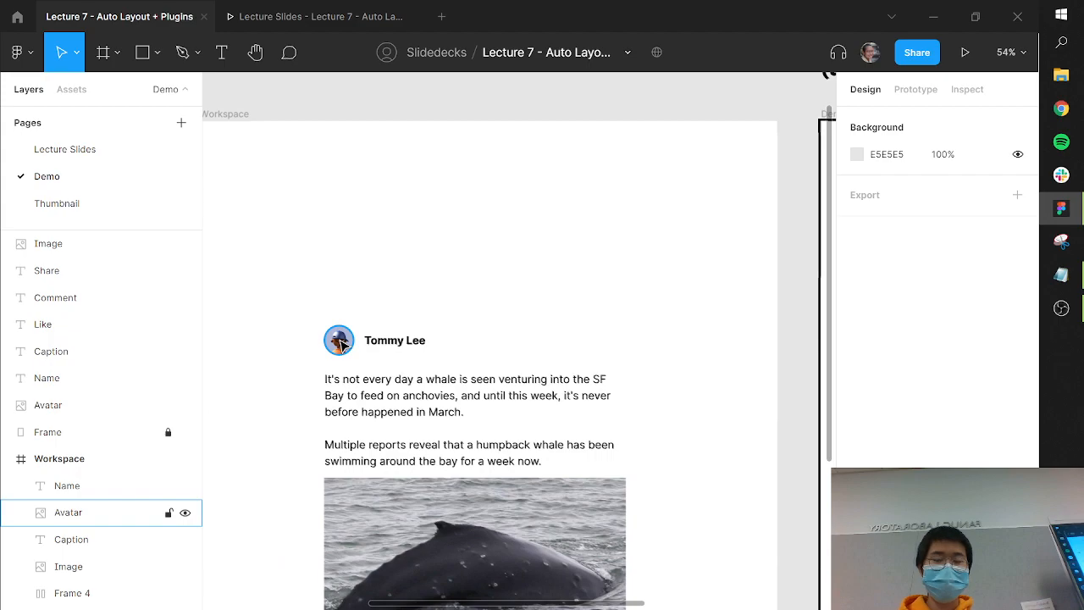
scroll(399, 187, "down", 3)
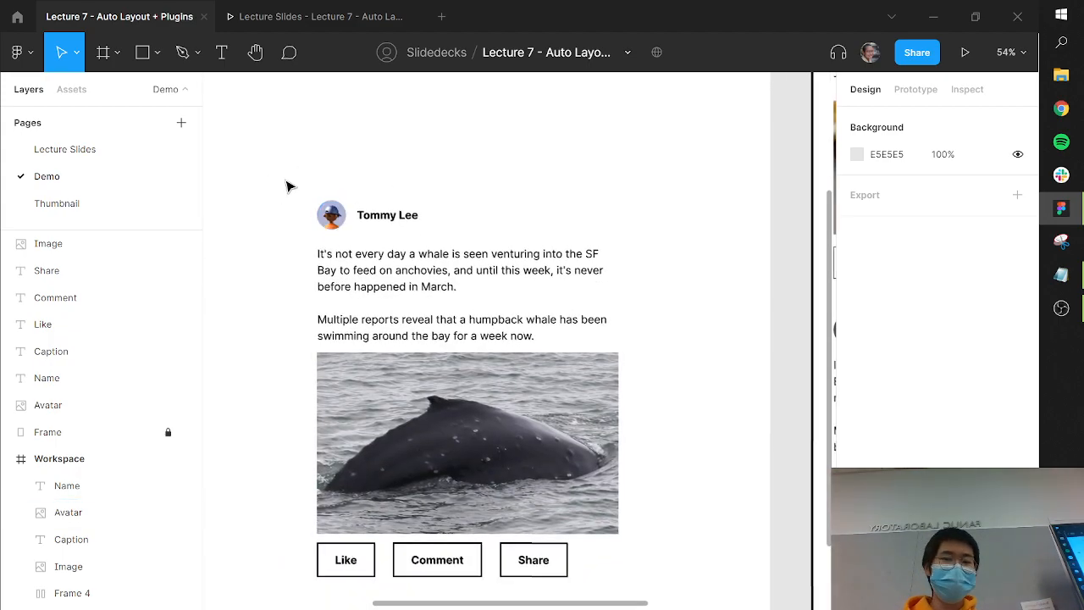
left_click_drag(282, 179, 400, 559)
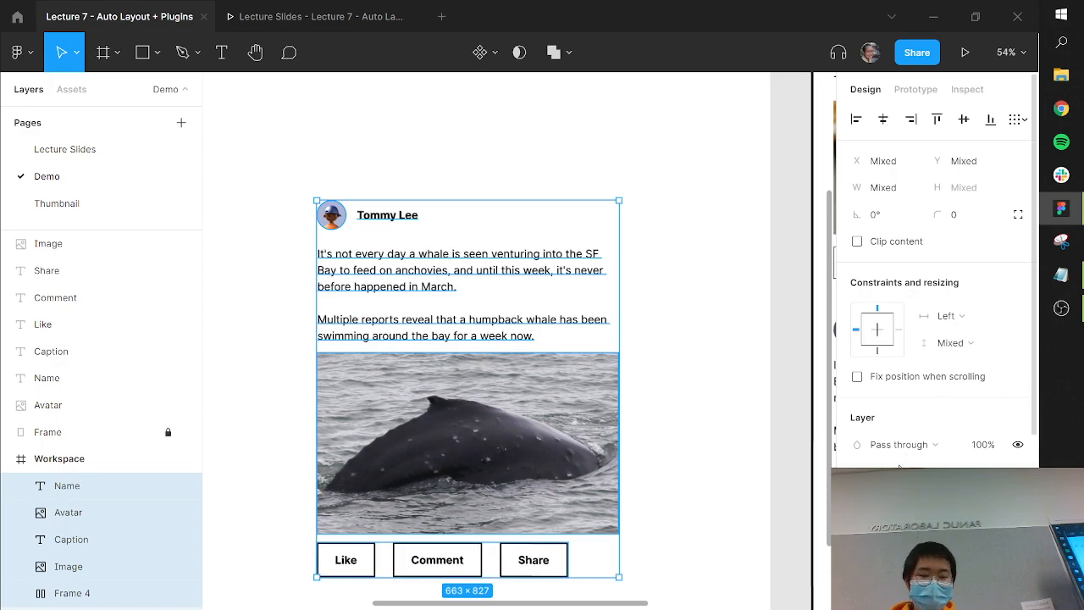
key("shift+a")
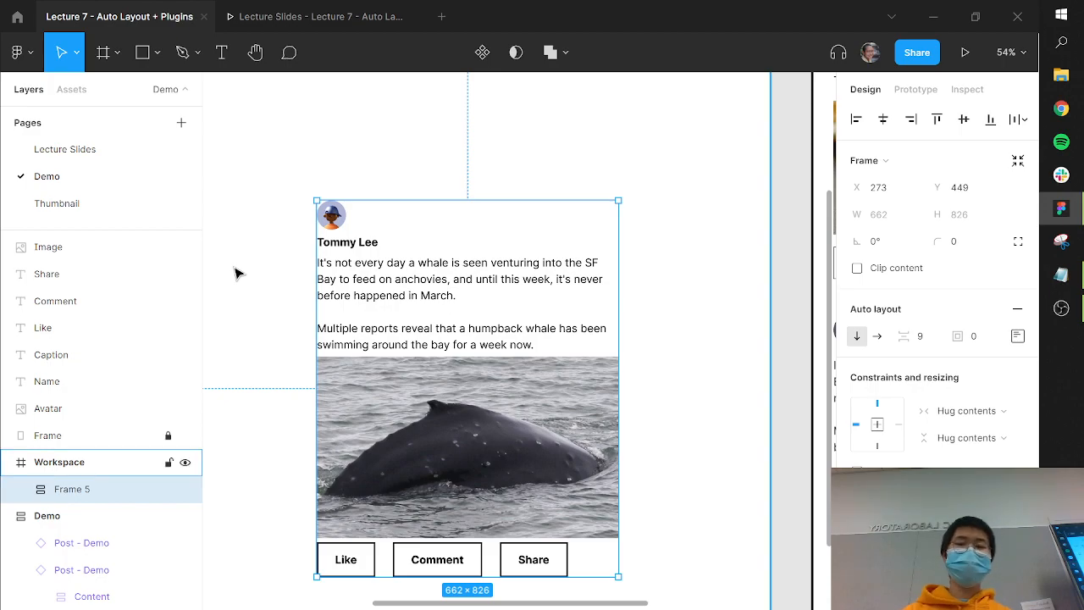
key("ctrl+z")
Group the avatar with the name, and wrap that group, the caption, image and button row in one vertical auto layout frame.
left_click_drag(285, 171, 359, 222)
key("ctrl+g")
left_click_drag(320, 178, 360, 560)
key("shift+a")
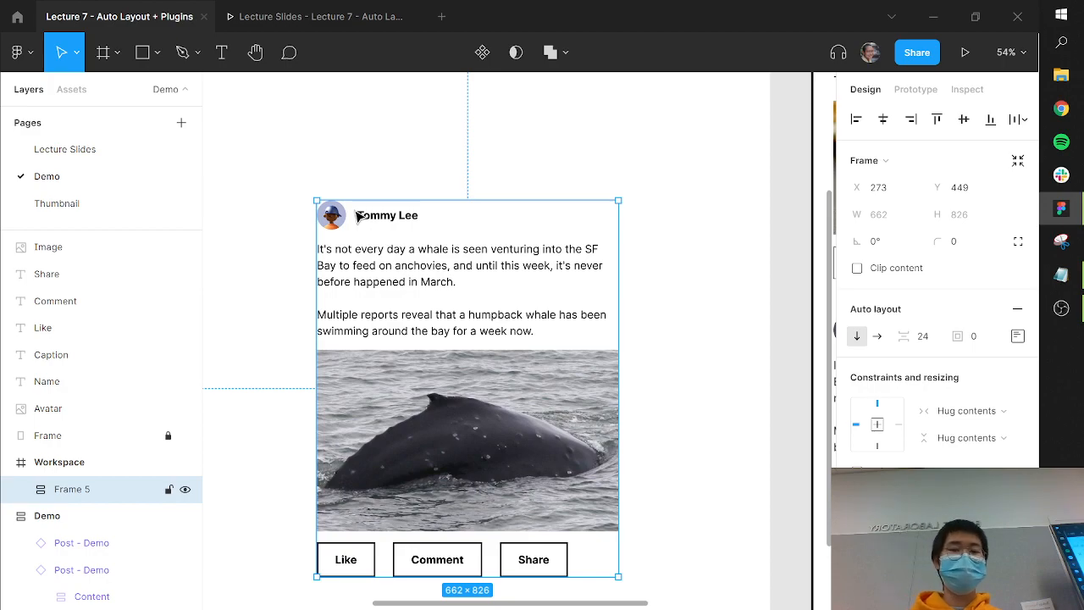
Try a padding of 70 on the Workspace post's auto layout frame, and undo it.
scroll(649, 334, "down", 2)
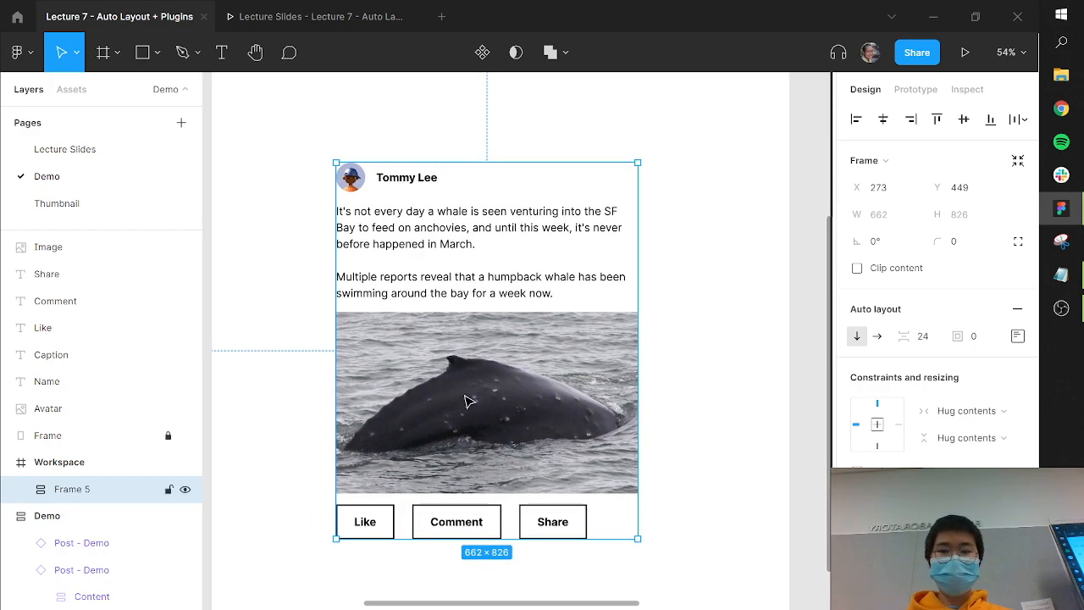
scroll(549, 268, "down", 3)
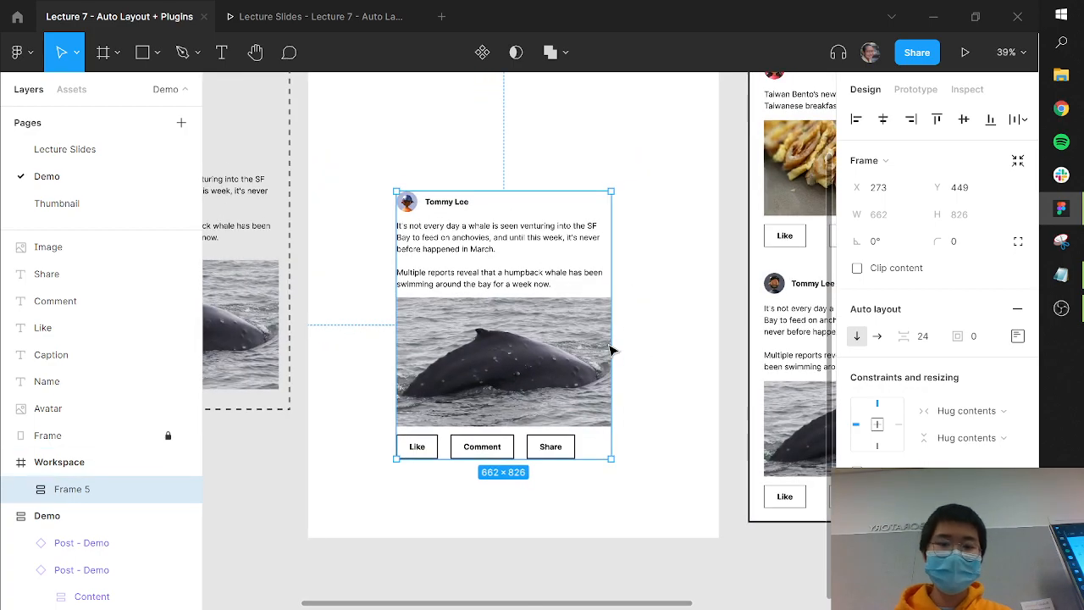
scroll(581, 387, "right", 3)
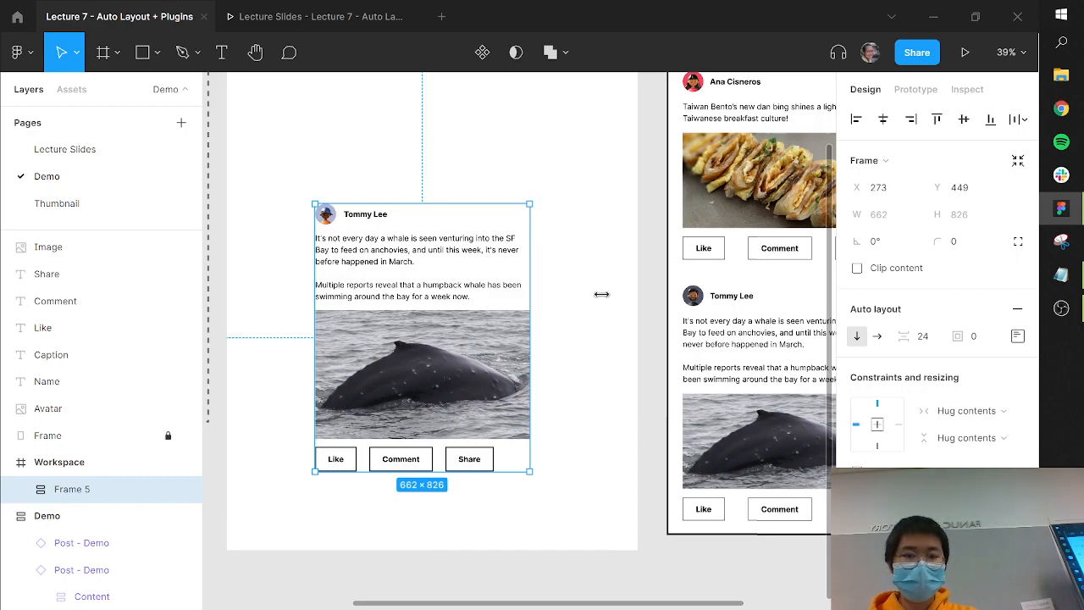
left_click_drag(609, 293, 548, 319)
double_click(547, 319)
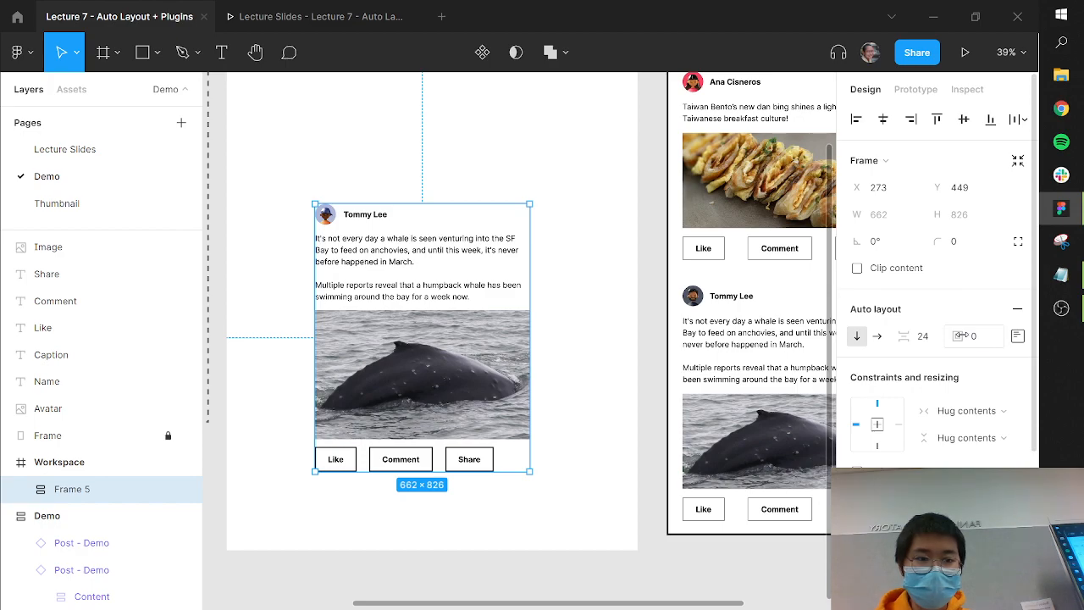
left_click_drag(961, 336, 1021, 336)
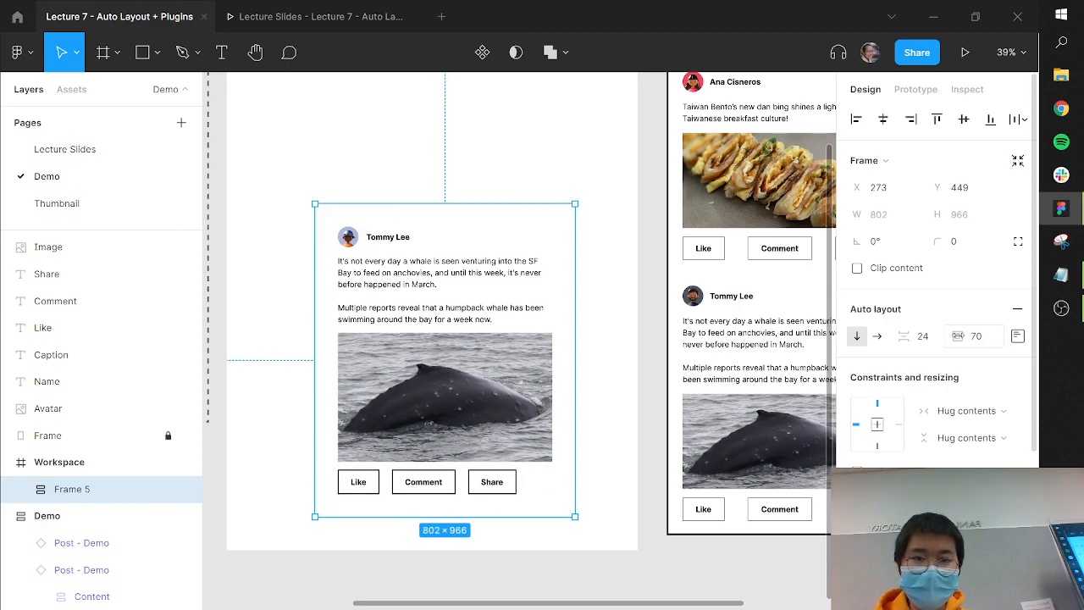
key("ctrl+z")
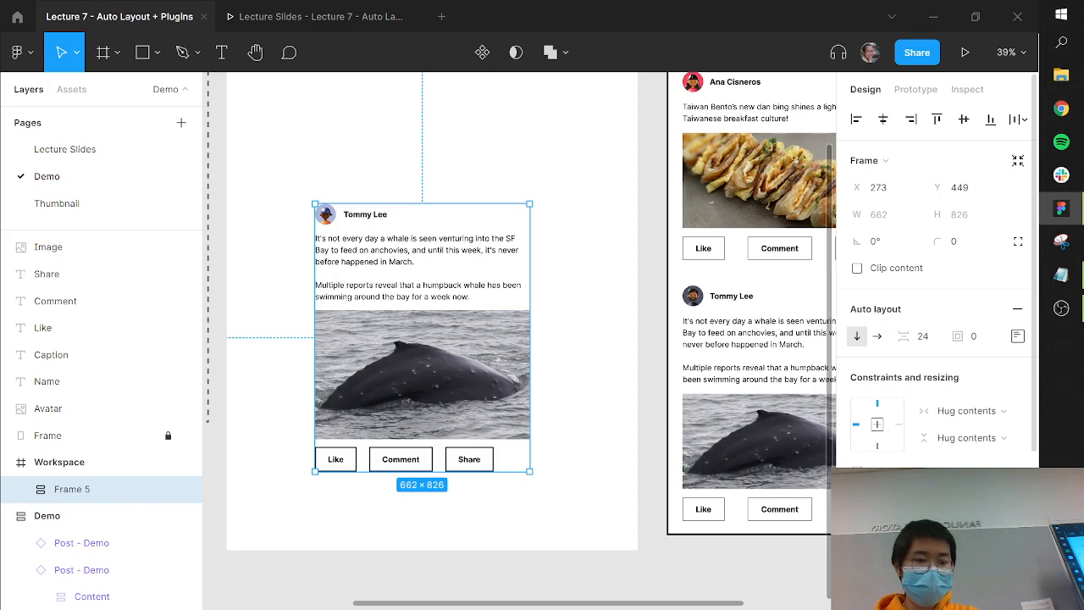
Set the padding of the Workspace post's auto layout frame to 53.
scroll(864, 389, "down", 1)
scroll(864, 390, "down", 2)
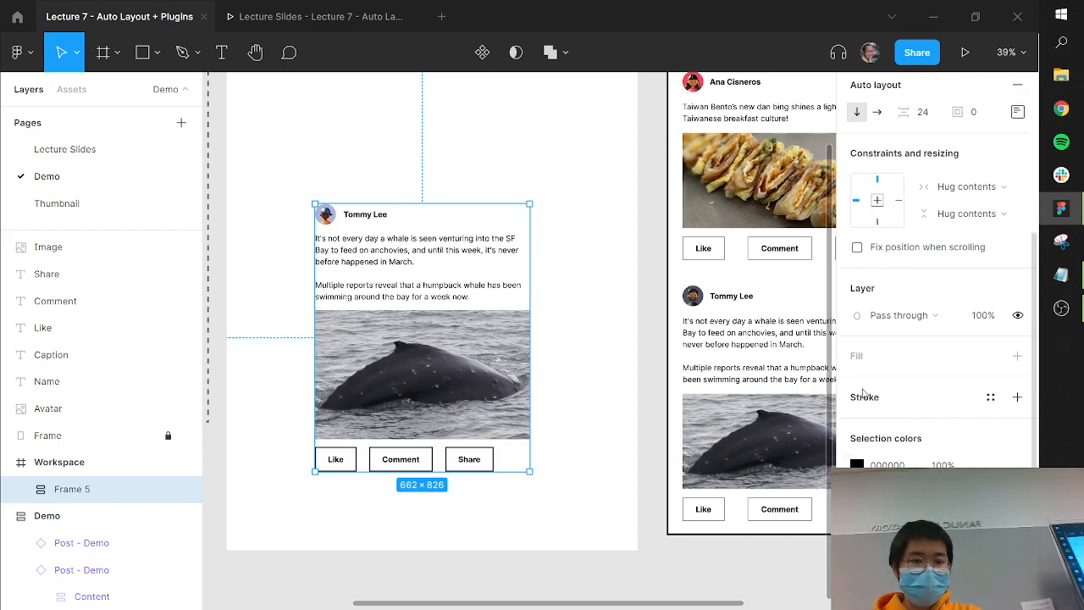
scroll(915, 364, "up", 3)
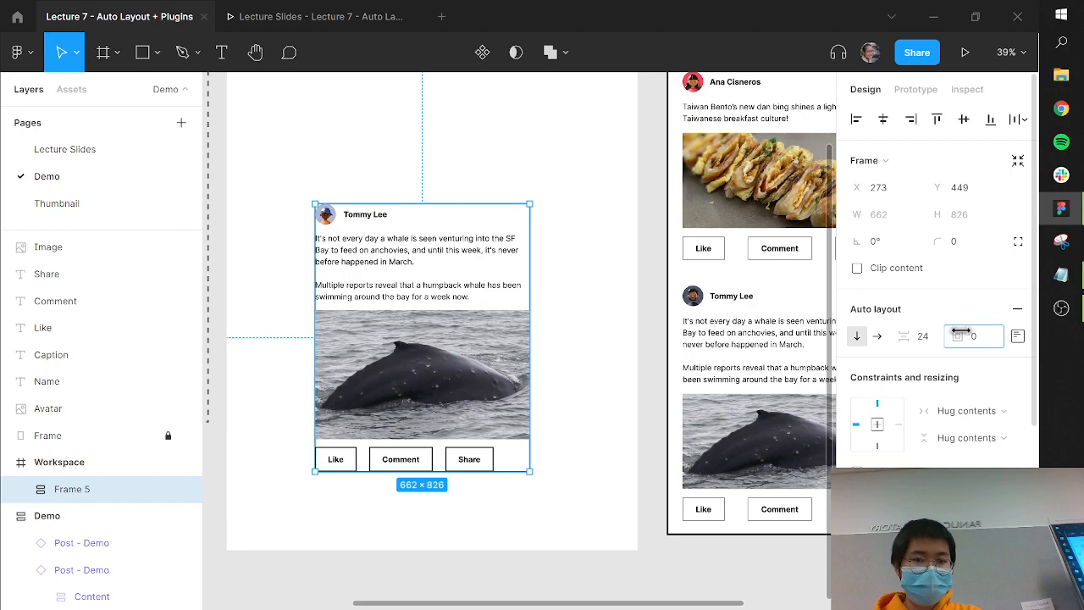
left_click_drag(960, 332, 11, 336)
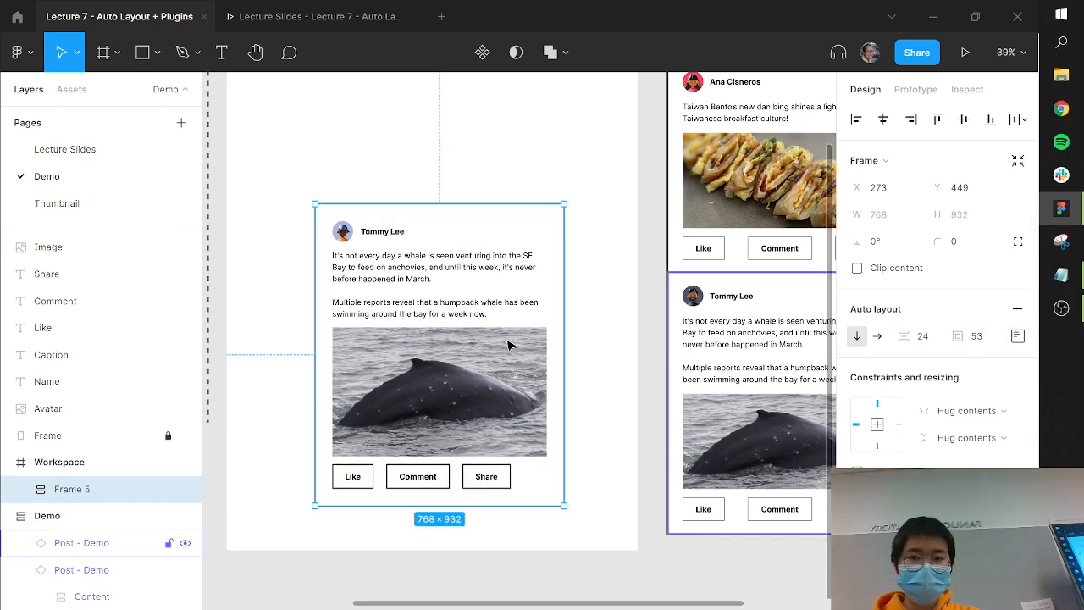
Set the horizontal resizing of the three-button row inside the Workspace post to Fill container.
left_click(472, 366)
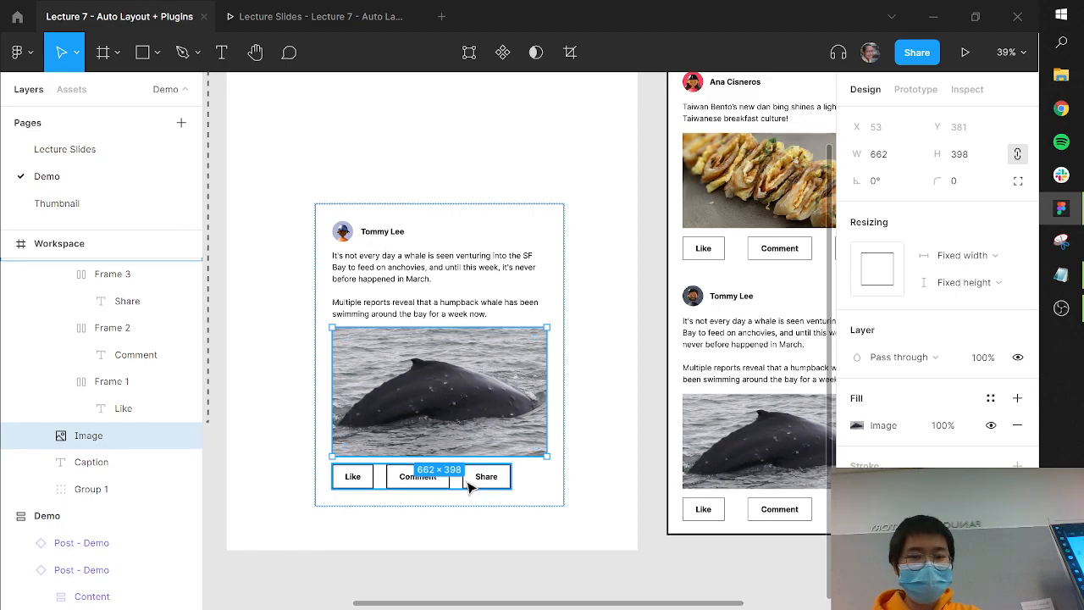
left_click(491, 477)
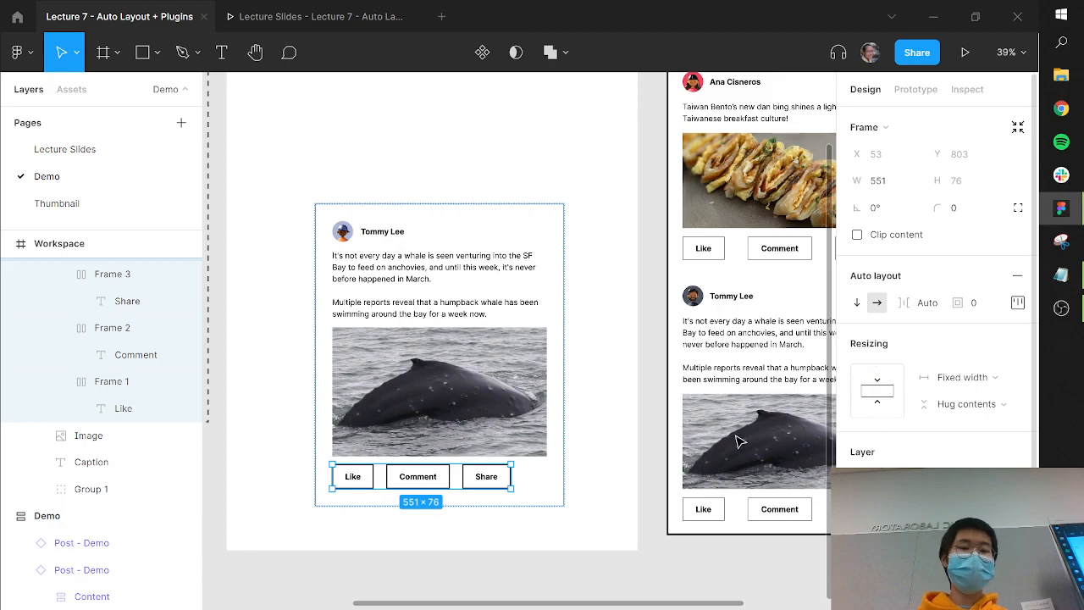
left_click(993, 377)
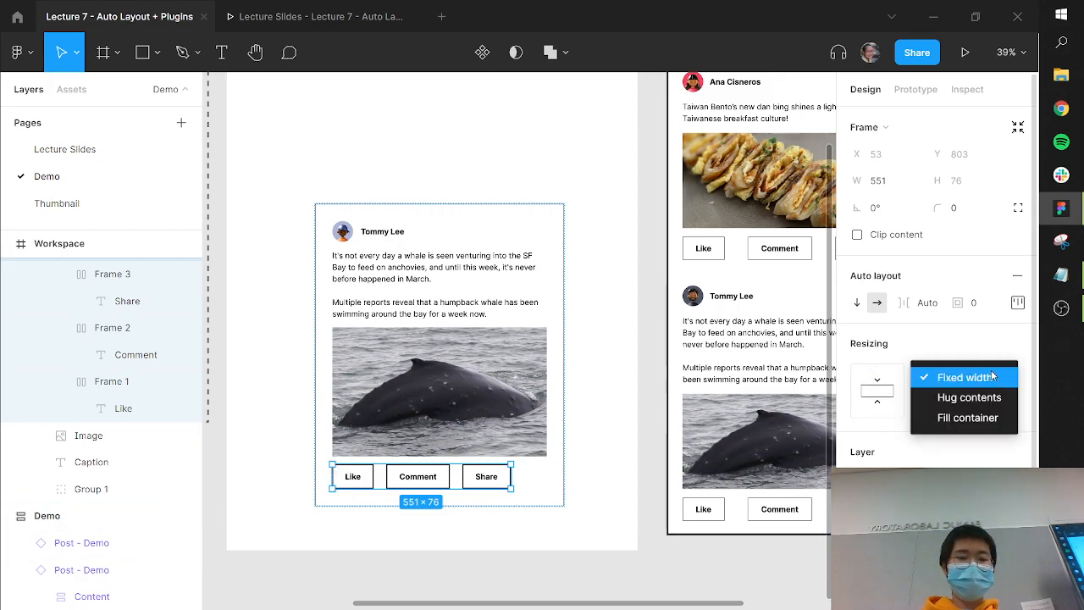
left_click(976, 417)
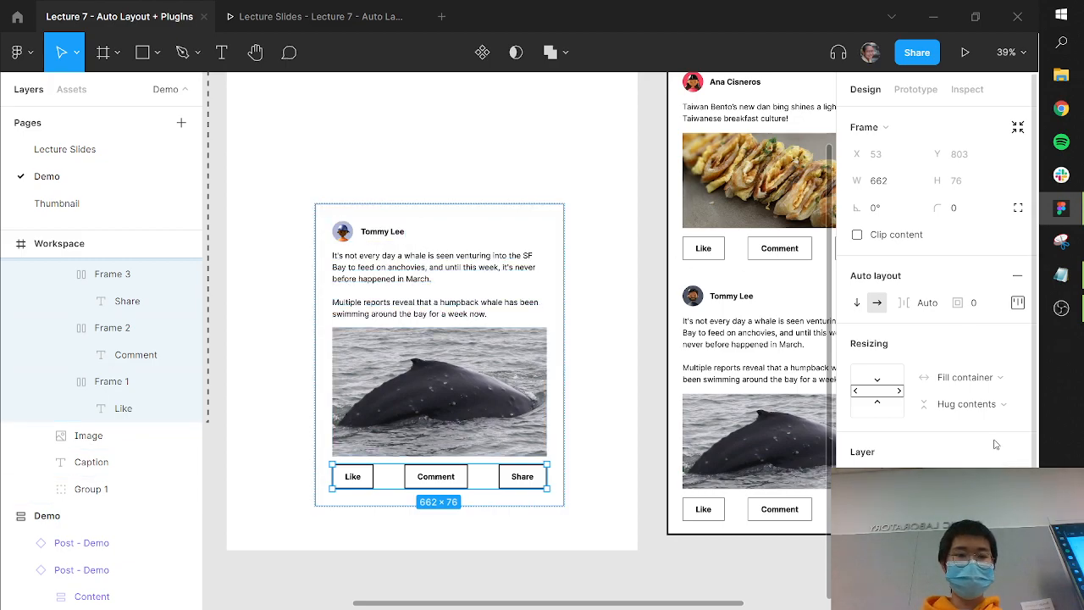
Try Hug contents and then Fill container for the button row's horizontal resizing, and undo the resizing changes.
left_click(974, 378)
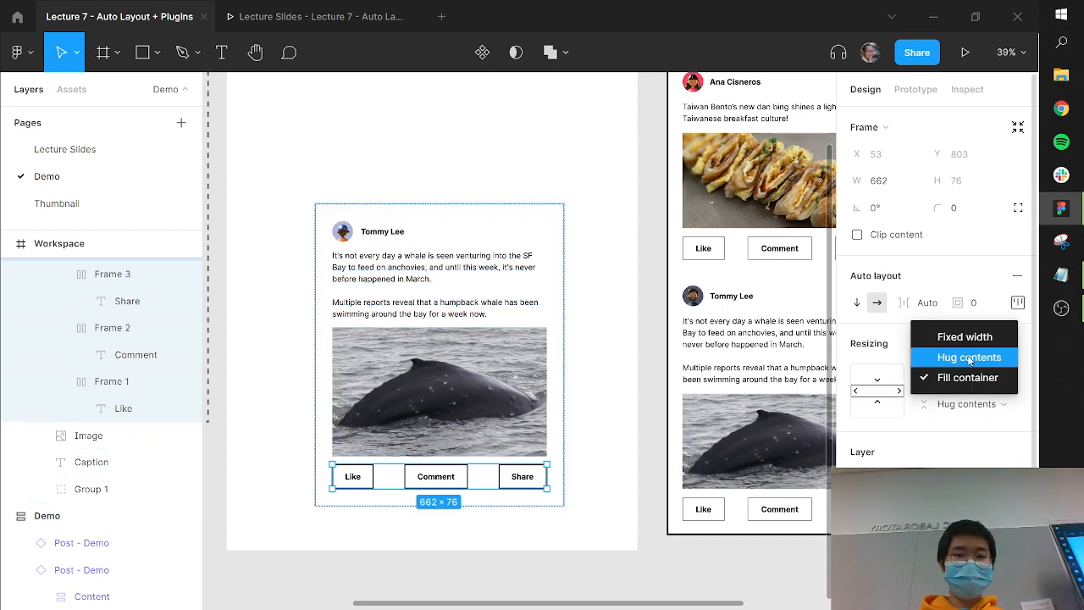
left_click(961, 356)
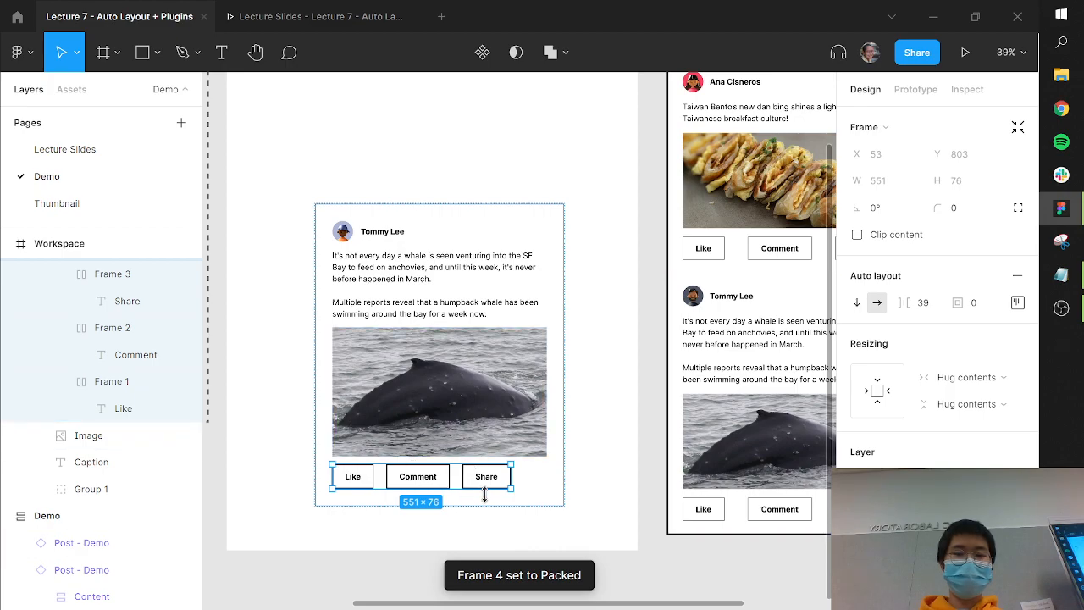
left_click(958, 378)
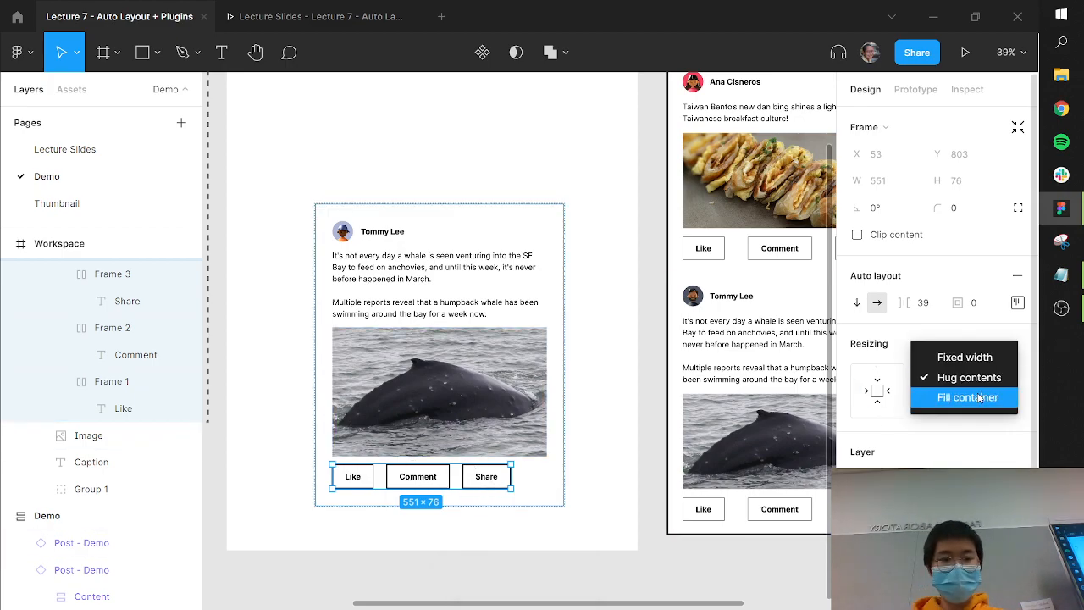
left_click(980, 398)
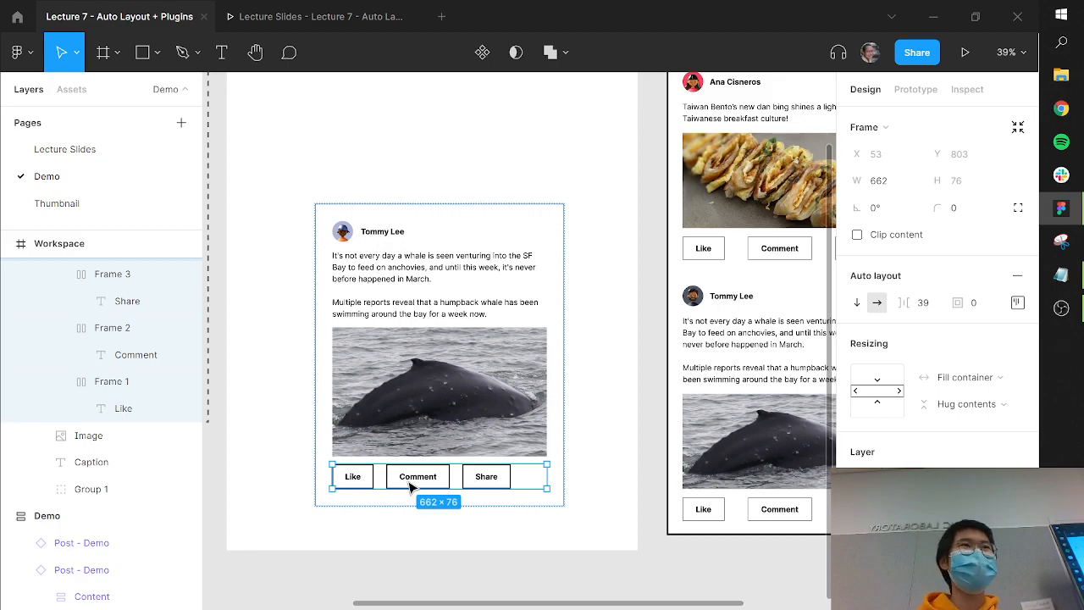
key("ctrl+z")
key("ctrl+z")
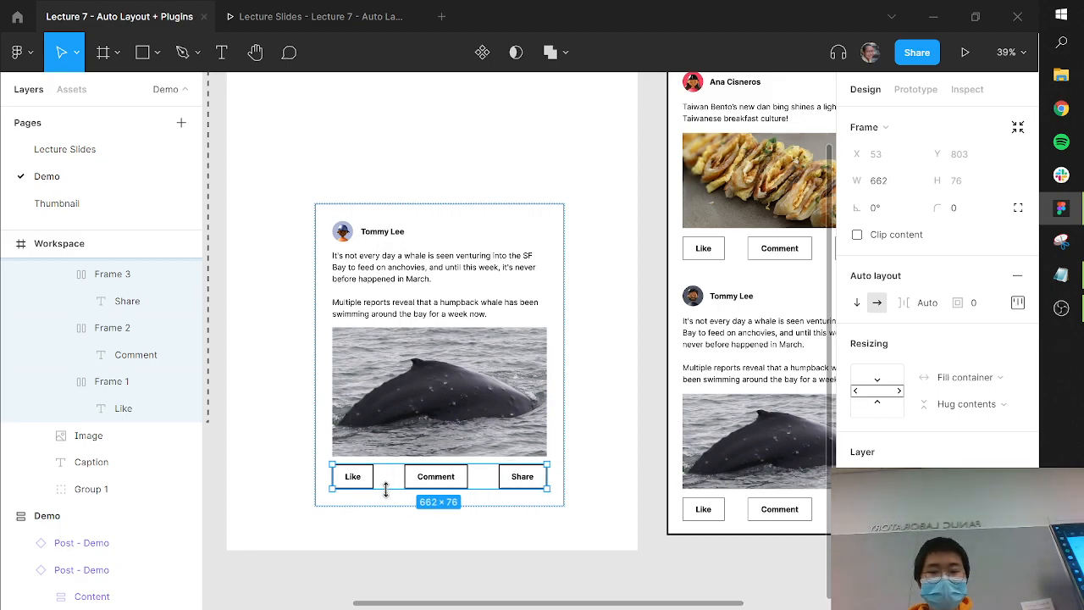
key("ctrl+z")
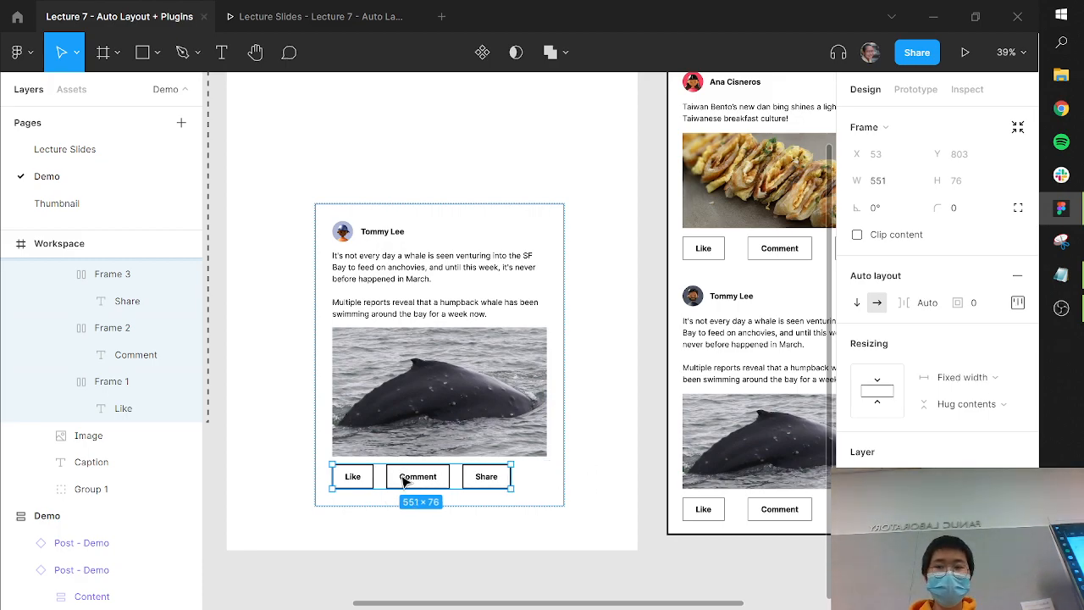
Set the spacing mode of the Workspace post's three-button row to Packed.
left_click(1017, 304)
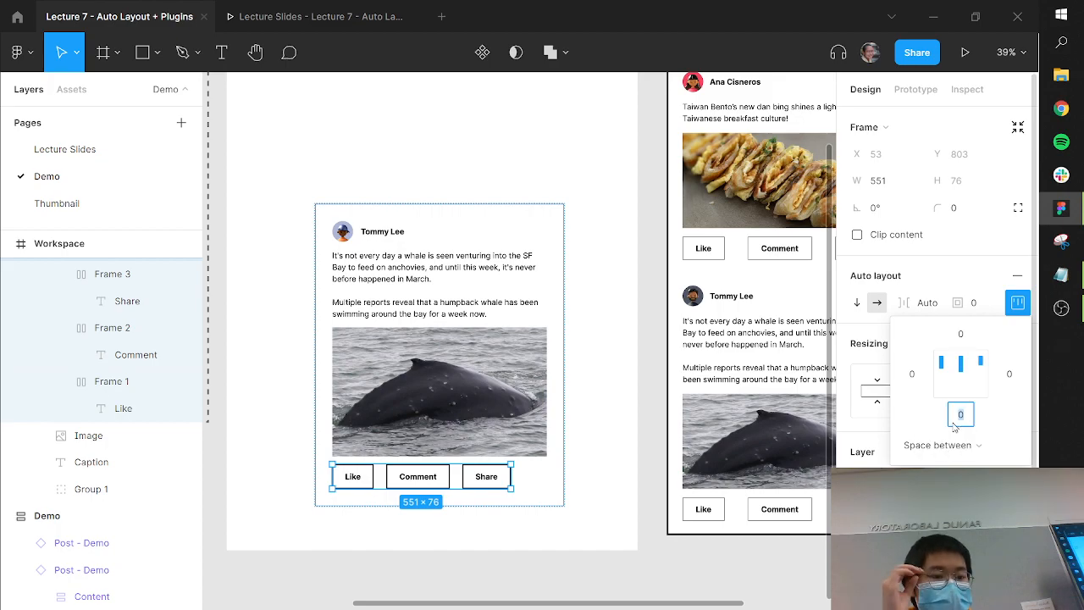
left_click(942, 446)
left_click(942, 426)
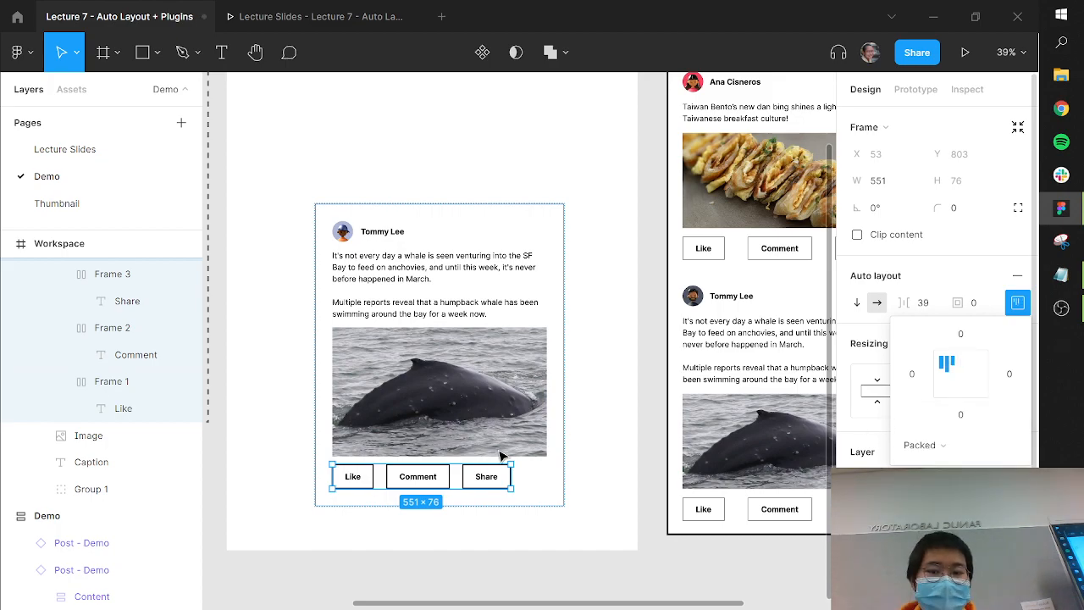
Set the horizontal resizing of the Like, Comment and Share button row to Fill container.
key("ctrl+a")
key("shift+a")
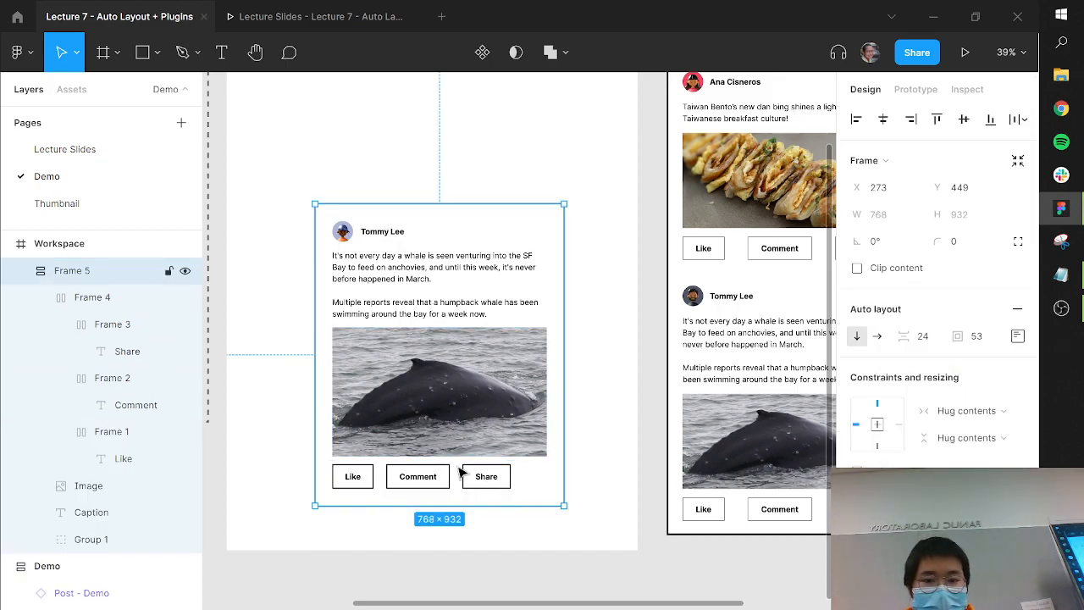
left_click(472, 481)
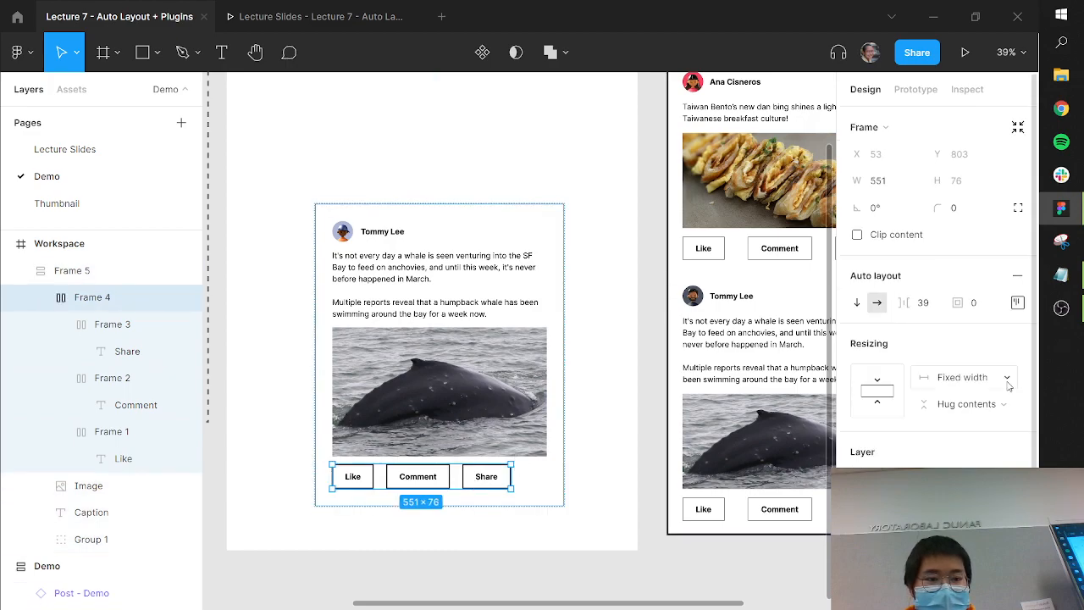
left_click(970, 377)
left_click(961, 418)
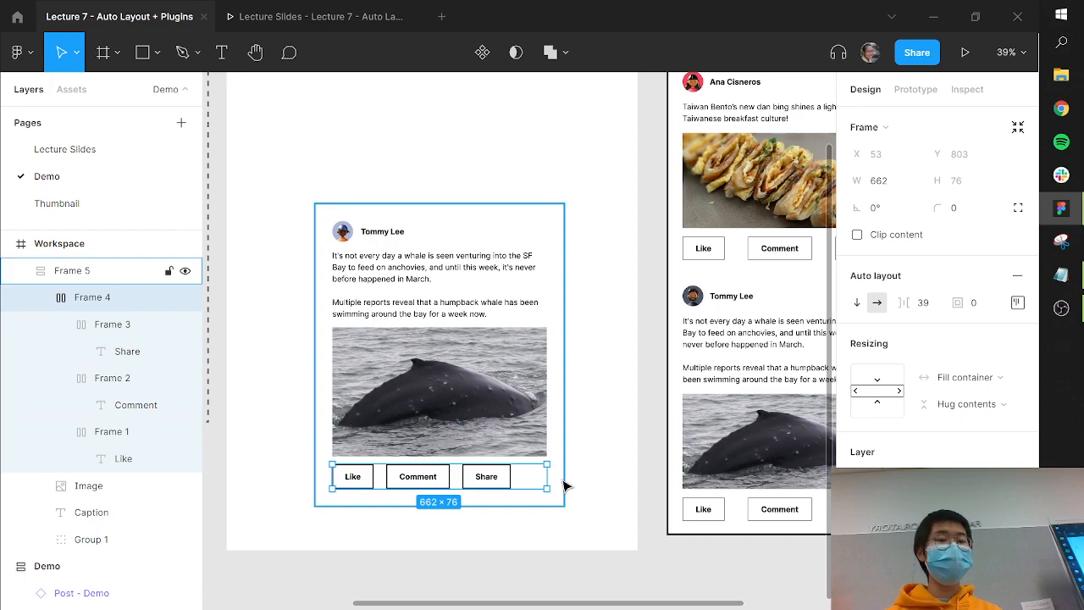
Set the button row's auto layout spacing mode to Space between and review its alignment settings.
left_click(1017, 302)
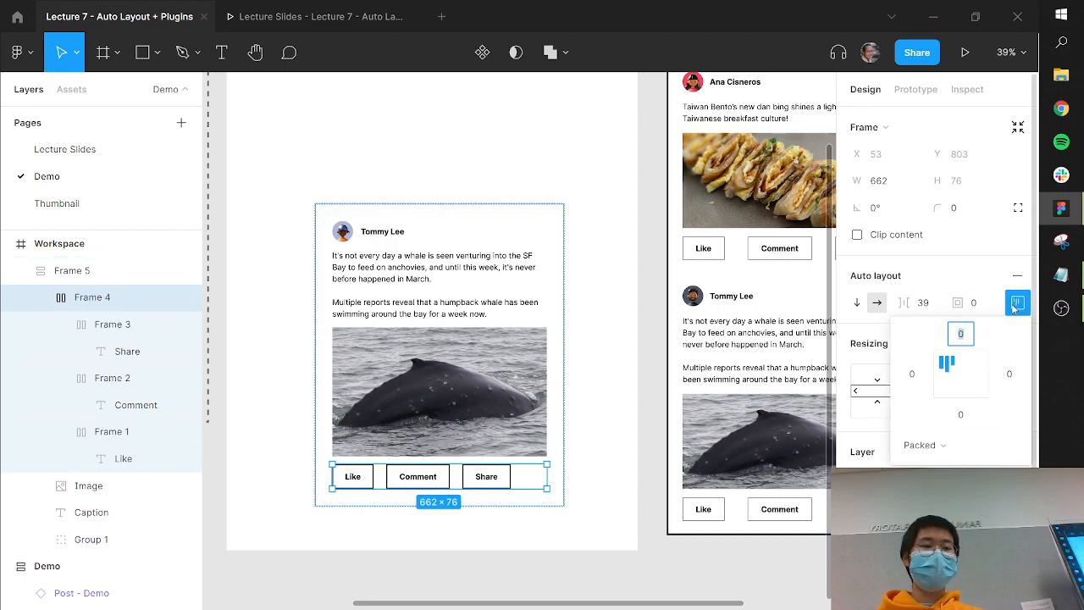
left_click(955, 447)
left_click(958, 465)
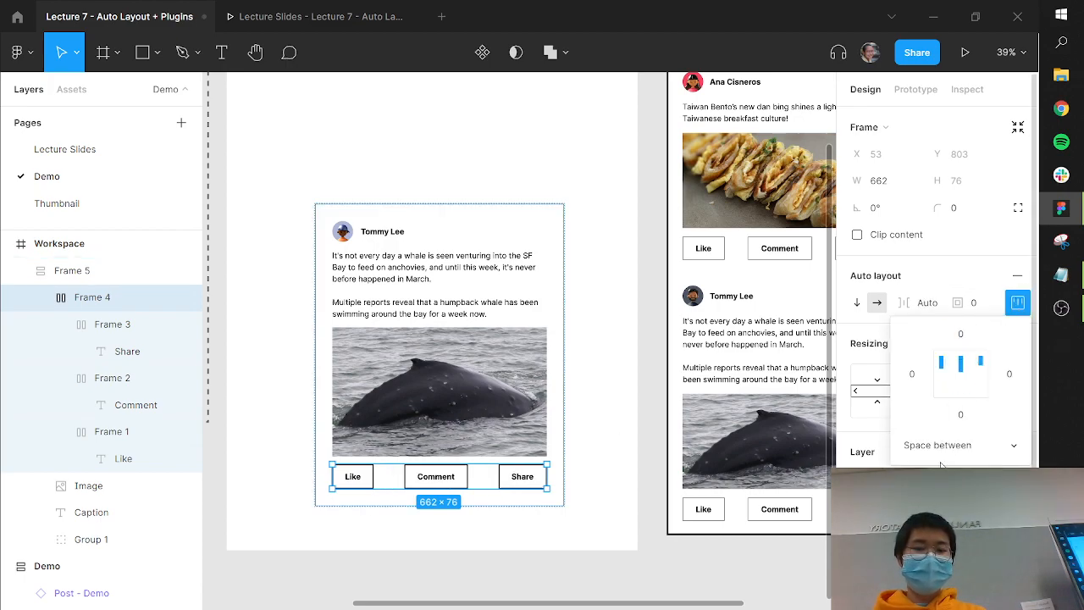
left_click(590, 464)
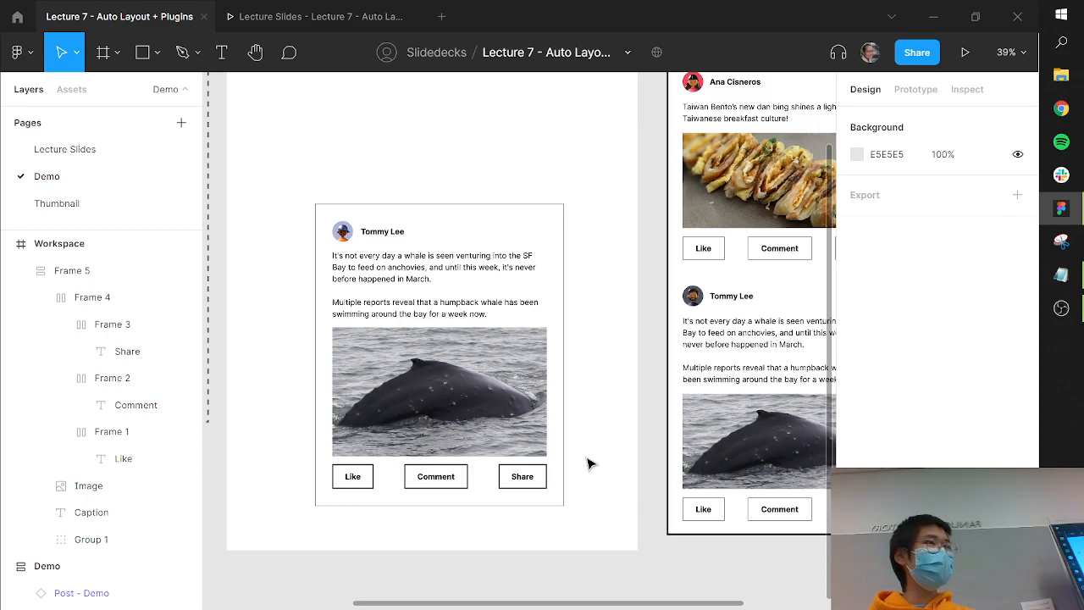
double_click(440, 482)
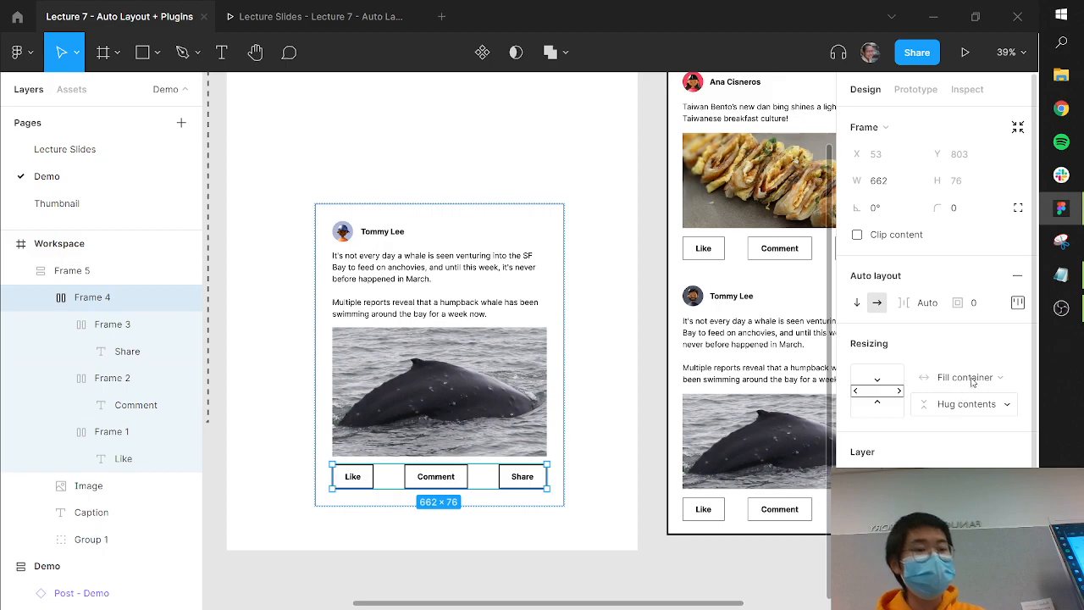
left_click(1019, 303)
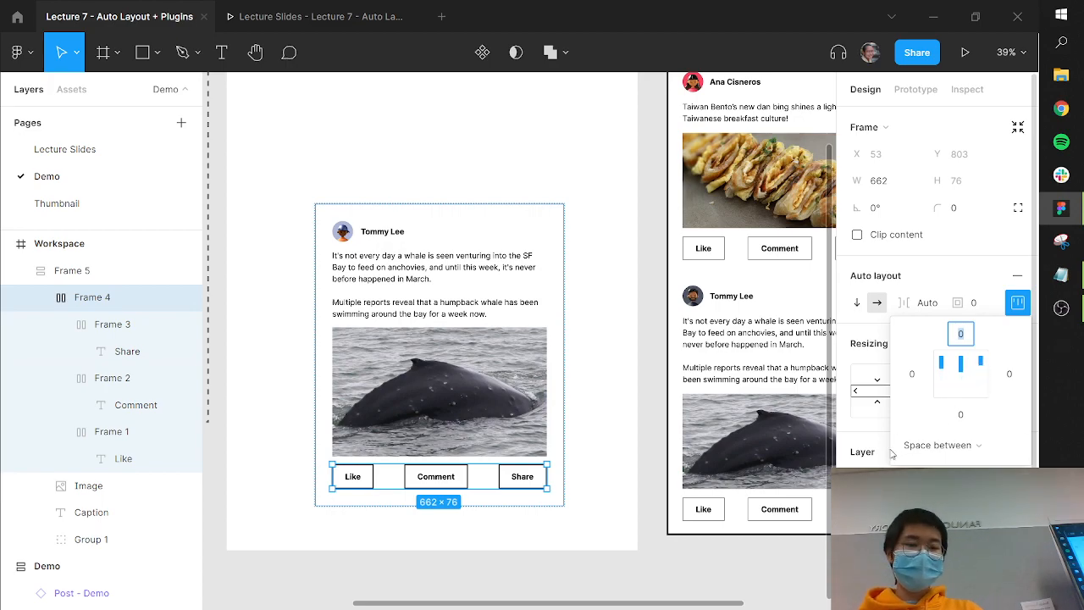
left_click(507, 564)
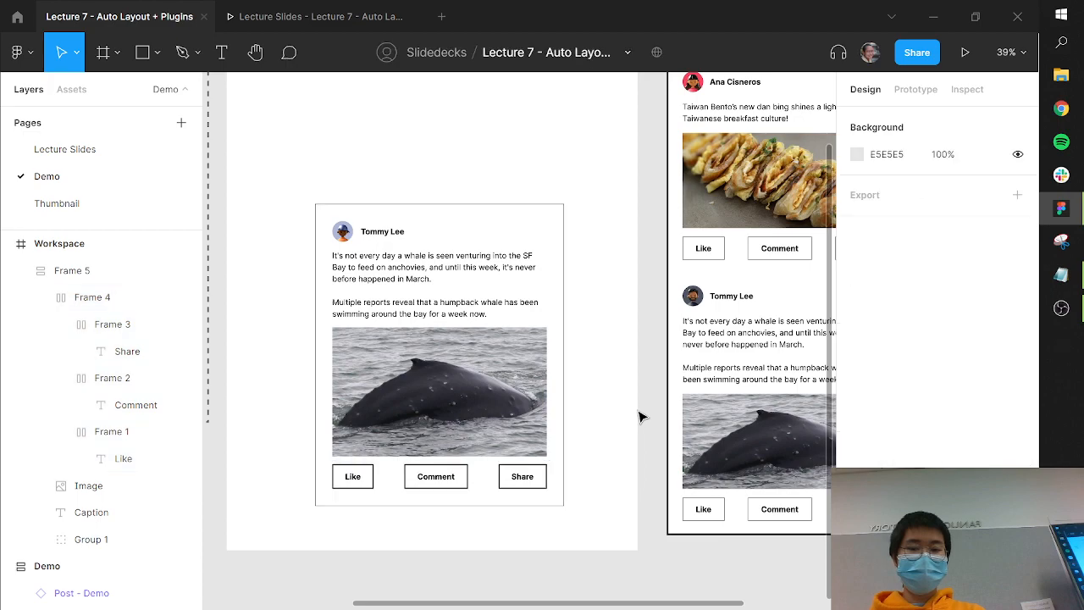
Try to widen the whole Workspace post from its right edge.
left_click(515, 436)
left_click(515, 436)
left_click(382, 216)
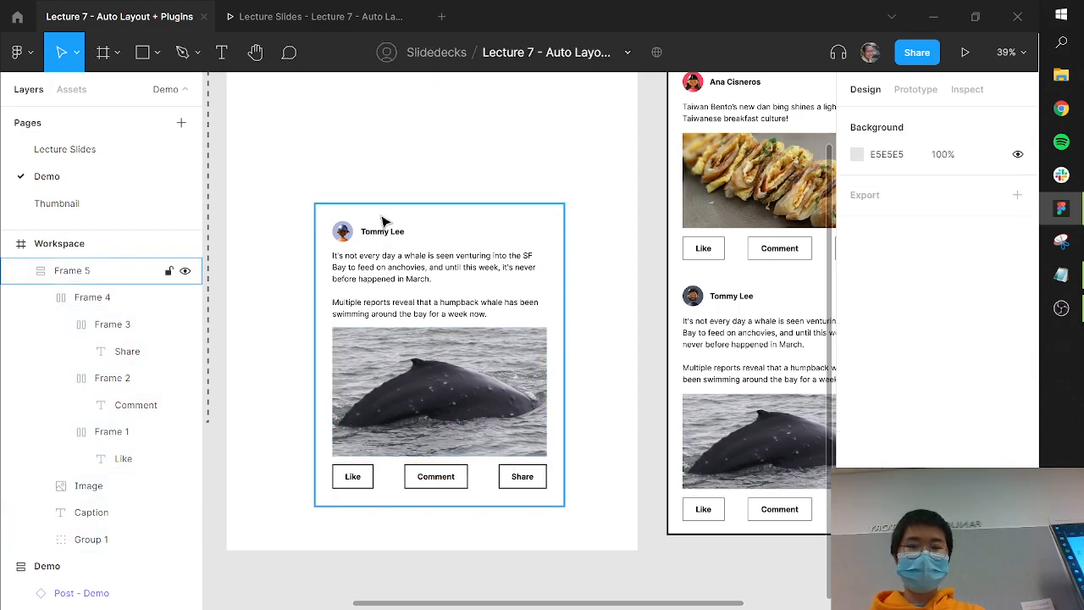
left_click(399, 225)
left_click_drag(563, 318, 618, 319)
double_click(618, 320)
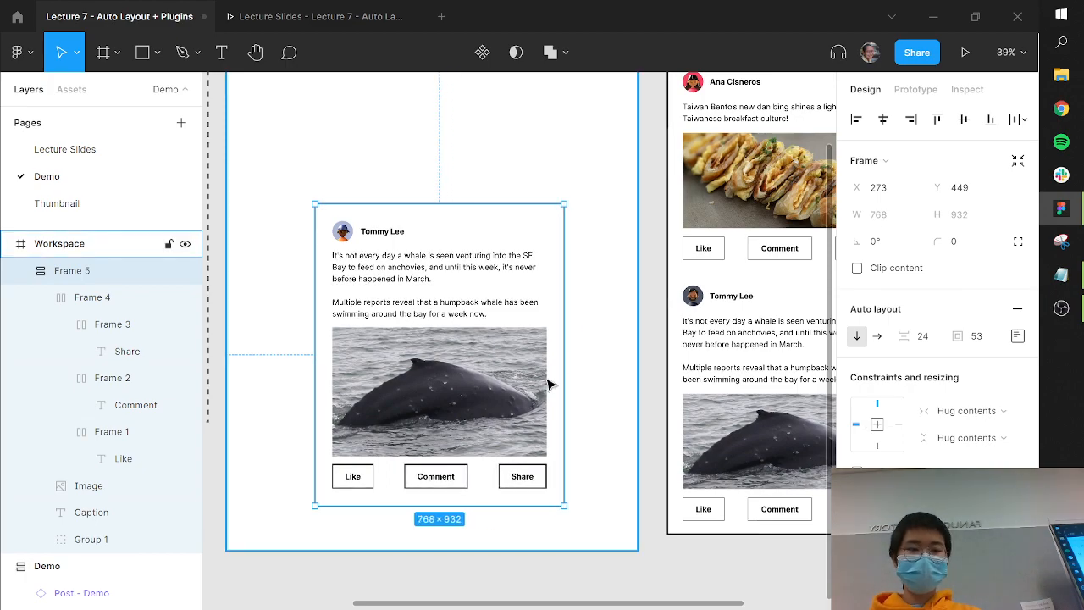
Set the horizontal resizing of the whale image inside the Workspace post to Fill container.
left_click(518, 485)
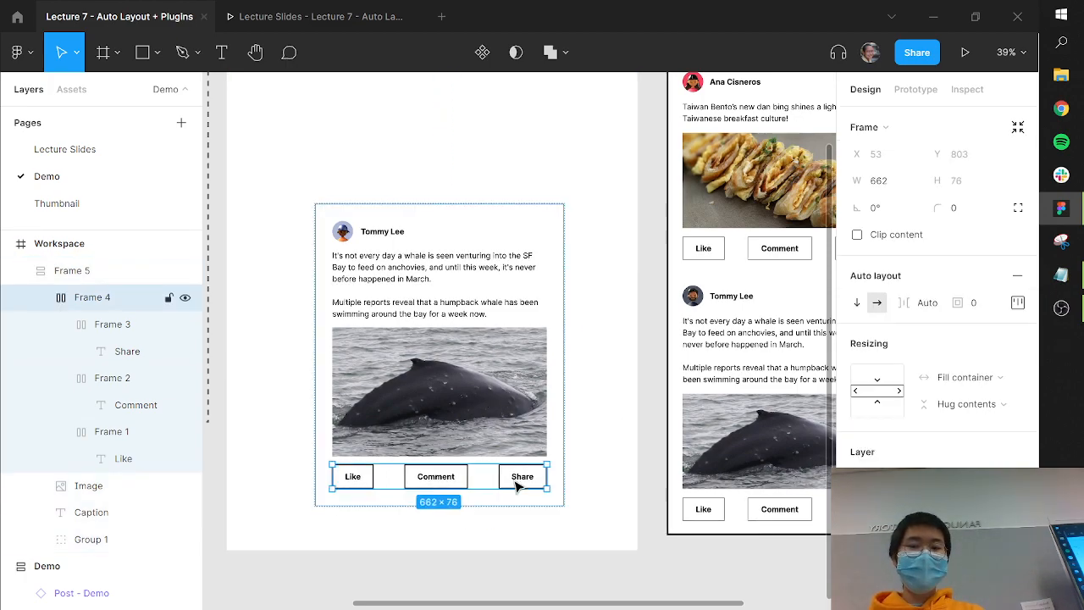
left_click(389, 362)
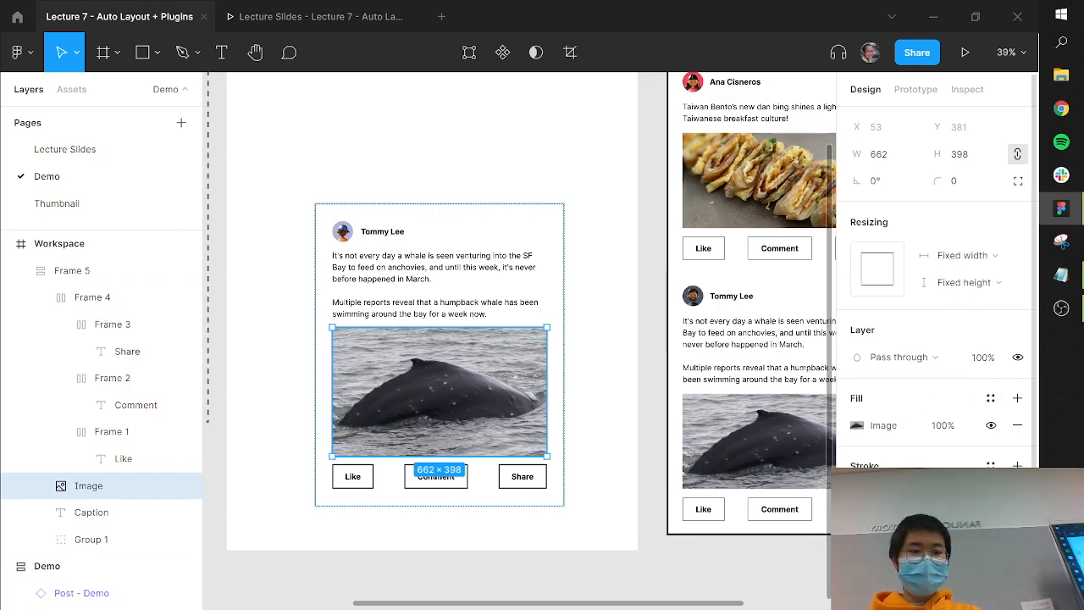
left_click(966, 256)
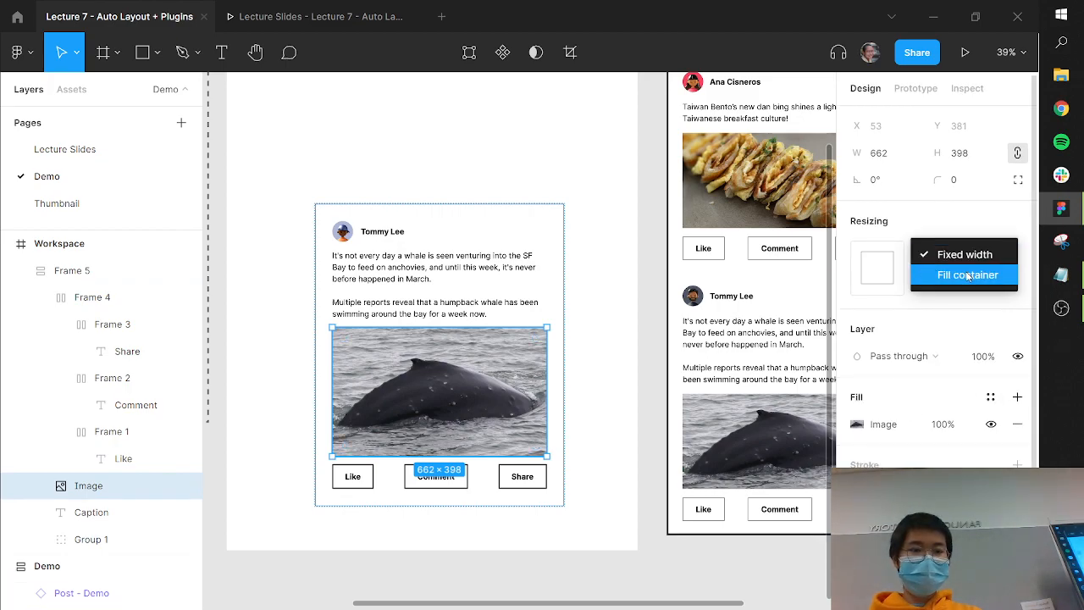
left_click(967, 274)
Set the horizontal resizing of the caption text in the Workspace post to Fill container.
left_click(426, 302)
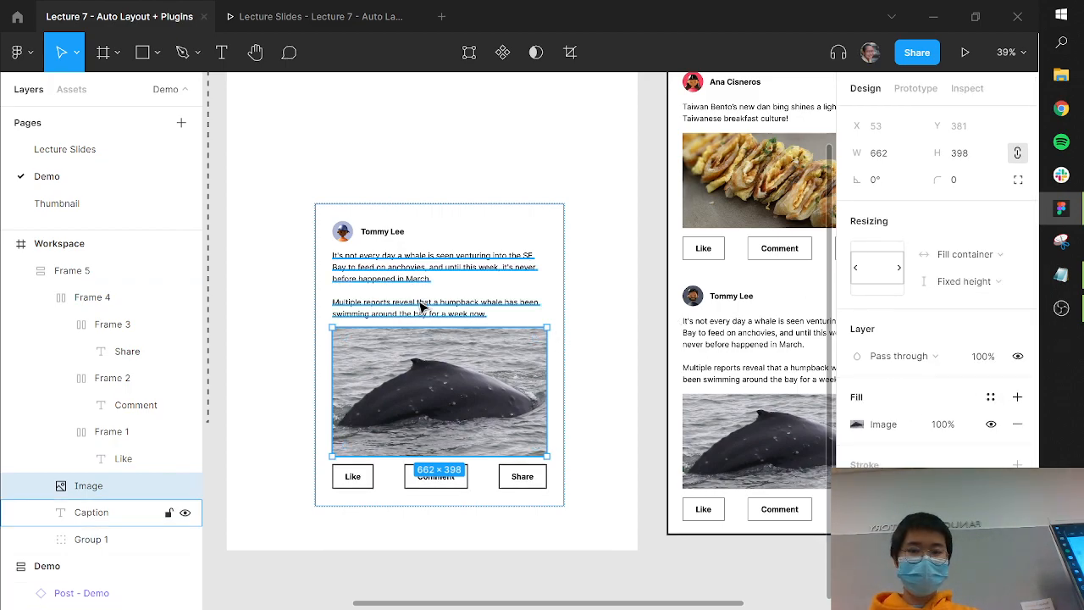
left_click(1002, 258)
left_click(979, 294)
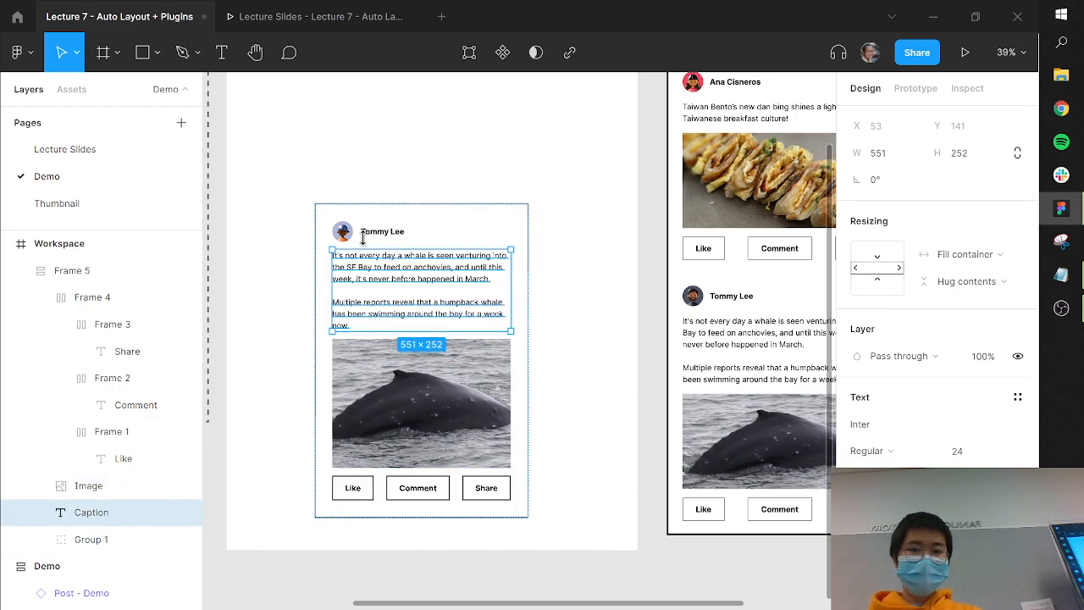
key("Escape")
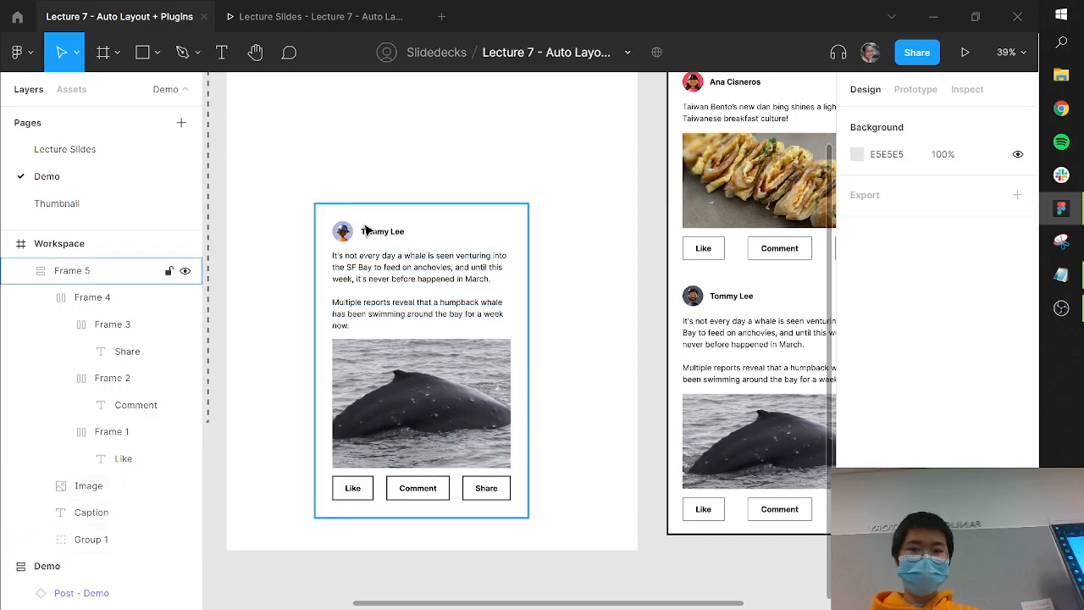
Move the post to about X 169, Y 84 in the Workspace and widen it to about 986.
left_click(508, 293)
left_click_drag(528, 300, 590, 307)
left_click_drag(487, 336, 478, 227)
left_click_drag(675, 367, 682, 409)
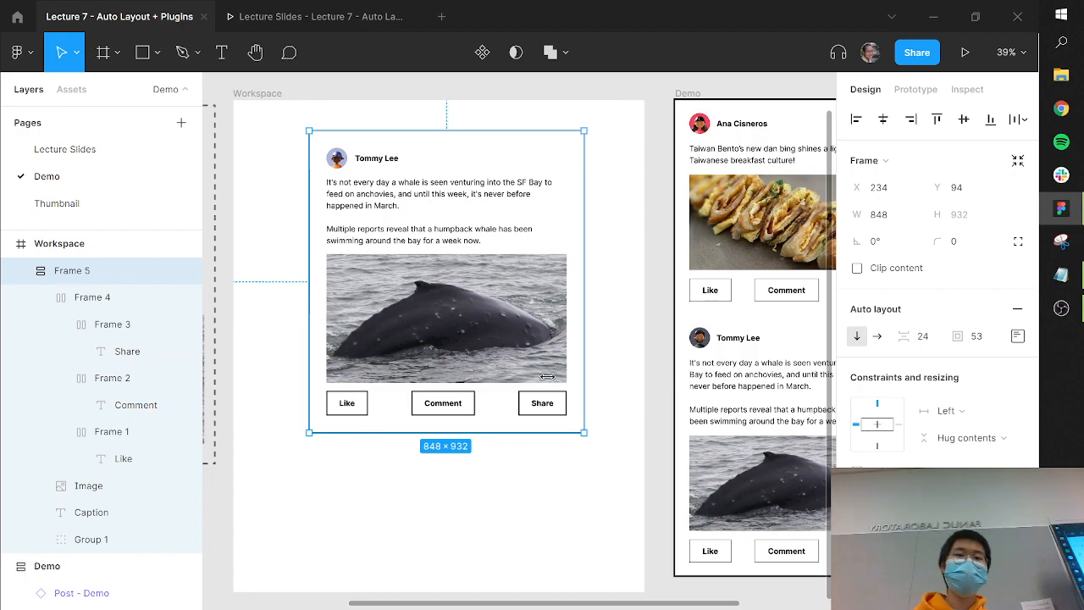
left_click_drag(500, 320, 478, 317)
left_click_drag(564, 230, 608, 221)
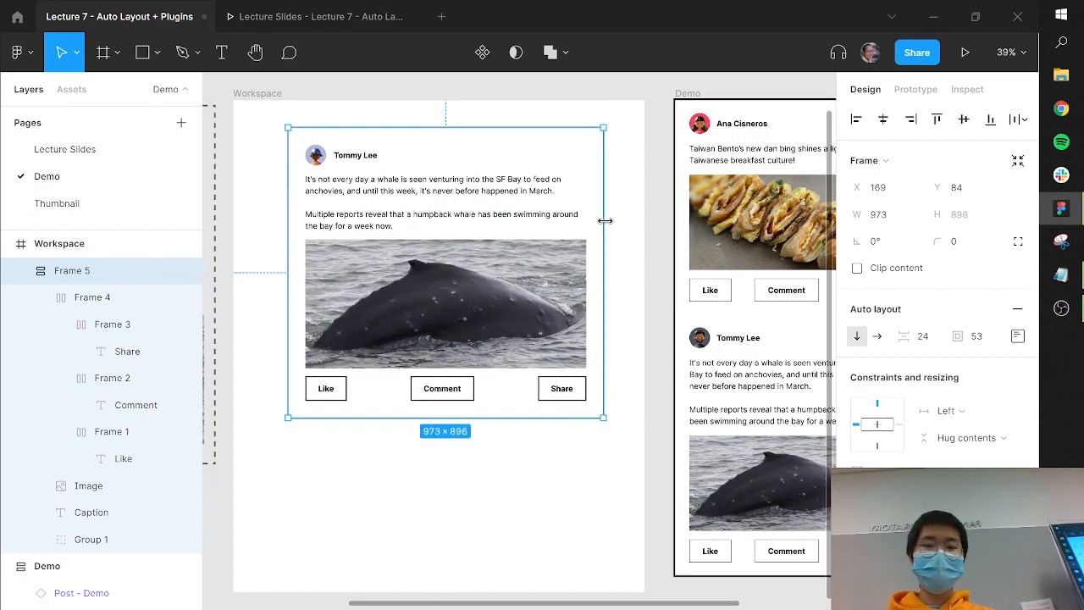
Move the finished post out of the Workspace frame onto the empty canvas just below it, at about X -463, Y 935.
scroll(576, 245, "down", 2)
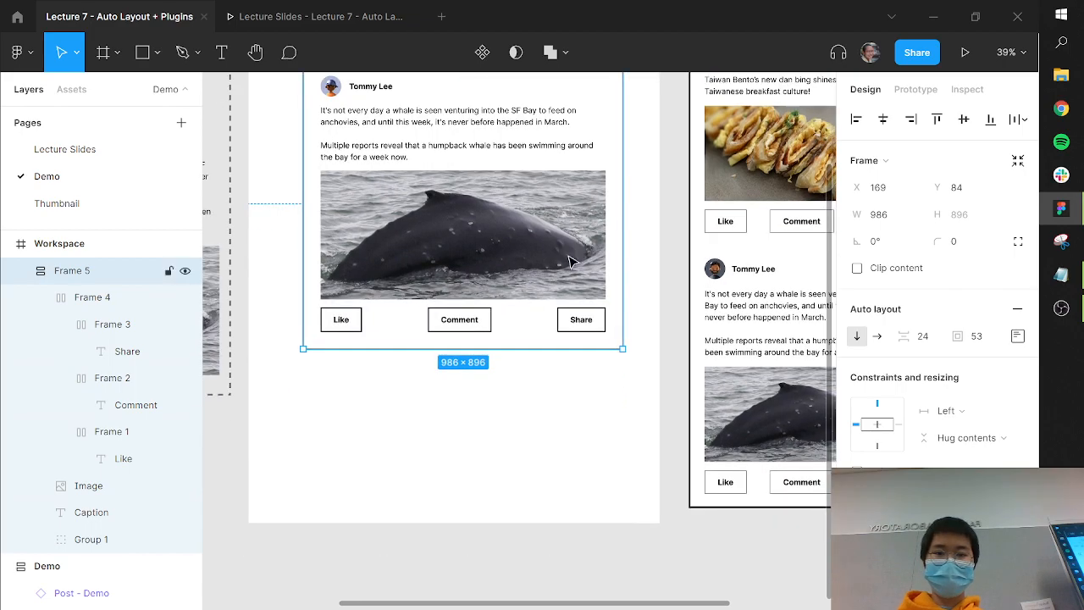
scroll(576, 254, "down", 4)
scroll(572, 271, "down", 1)
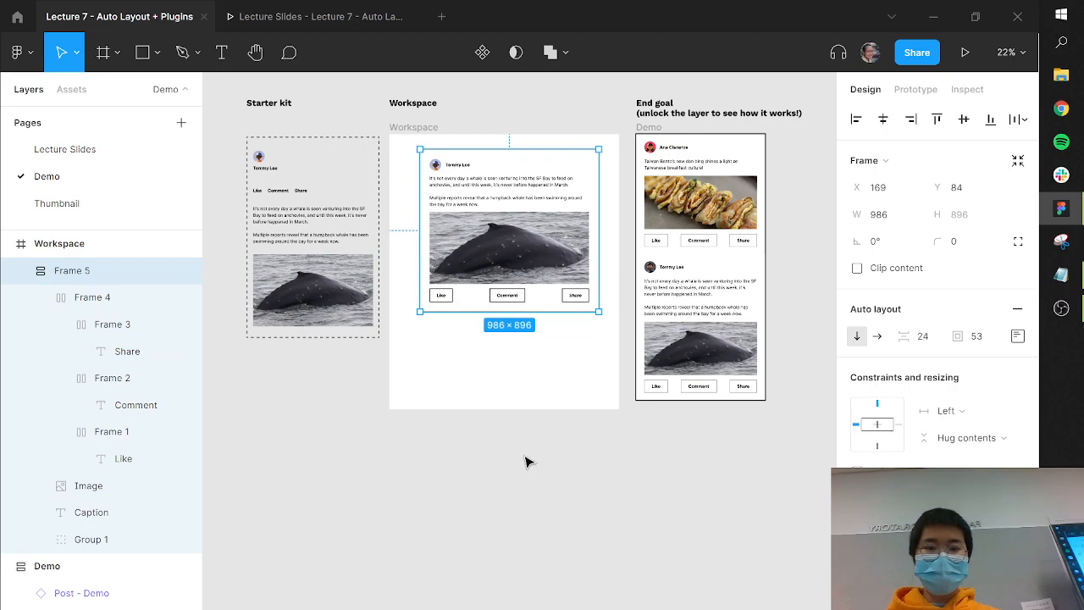
left_click_drag(521, 188, 542, 462)
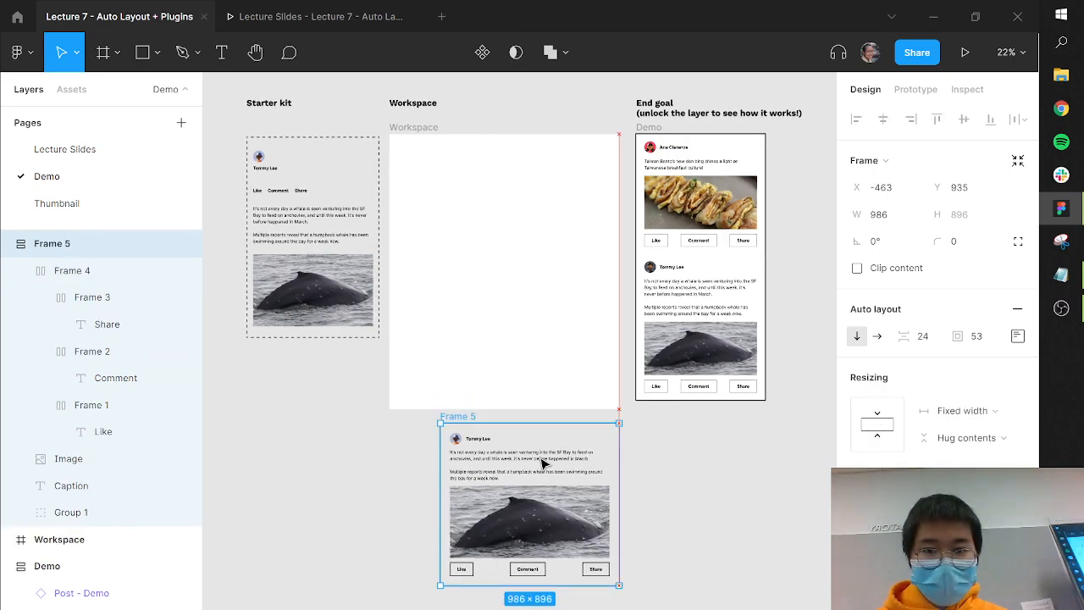
Duplicate the post directly below the original so the two stack edge to edge, with the copy at about Y 1831.
scroll(541, 381, "down", 3)
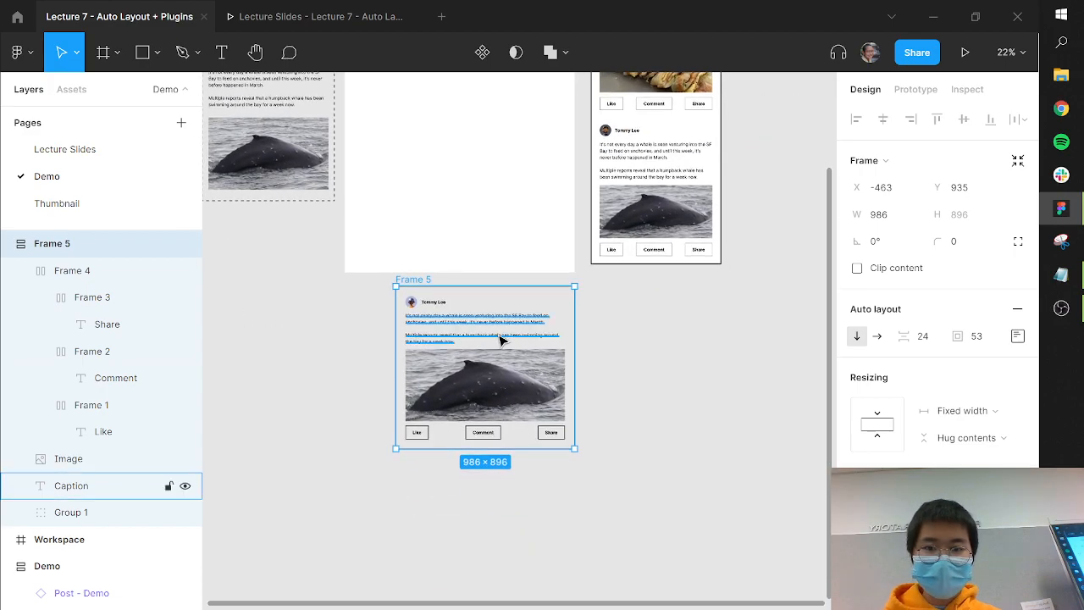
left_click_drag(497, 335, 501, 496)
scroll(616, 298, "down", 2)
scroll(615, 298, "down", 1)
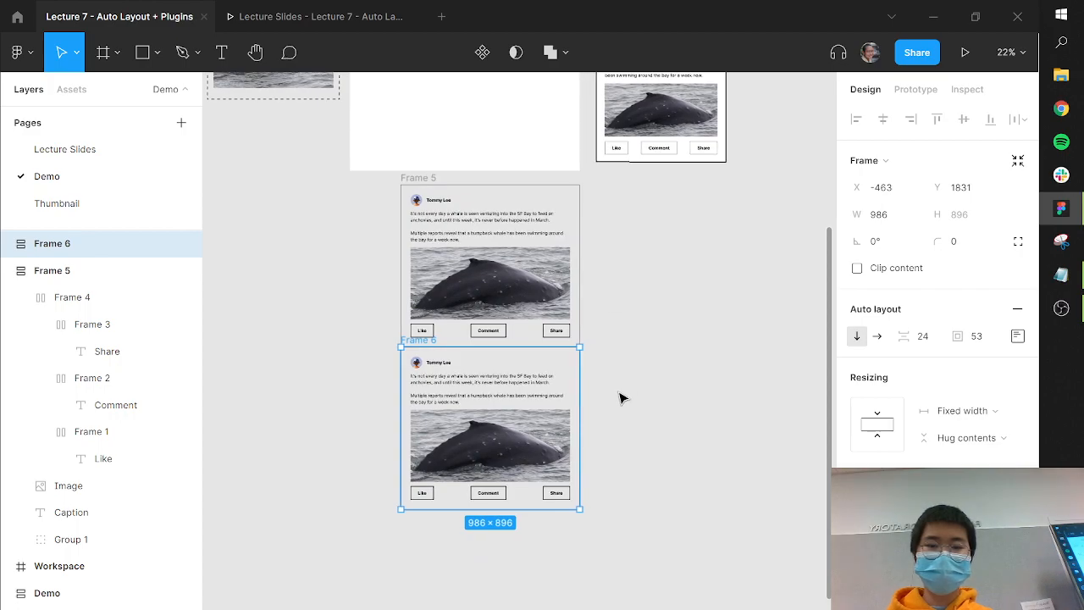
Wrap the two stacked posts together in one vertical auto layout frame.
left_click_drag(612, 399, 539, 300)
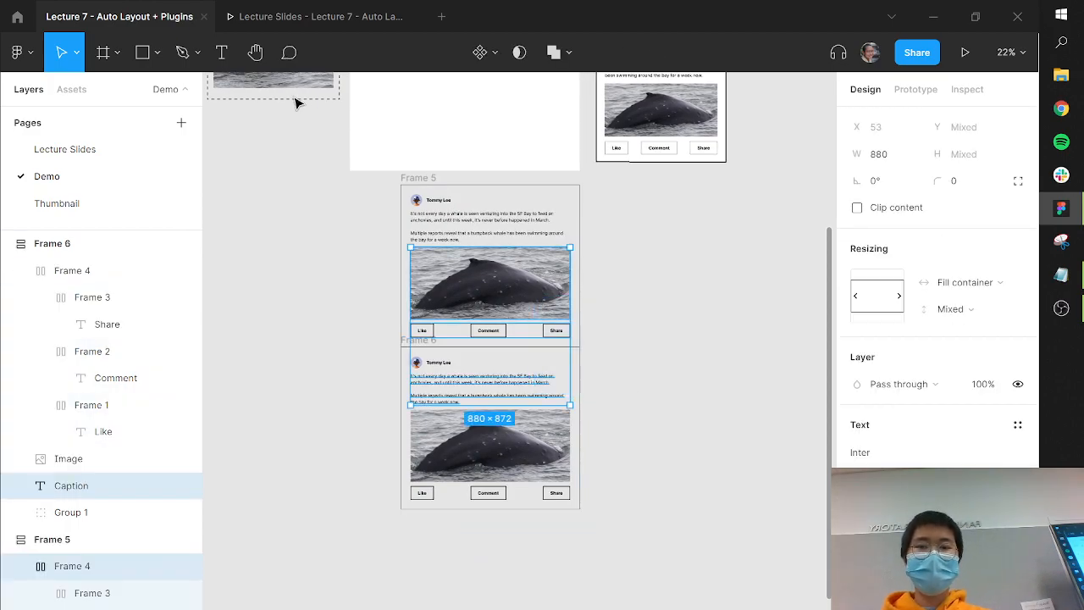
left_click(413, 180)
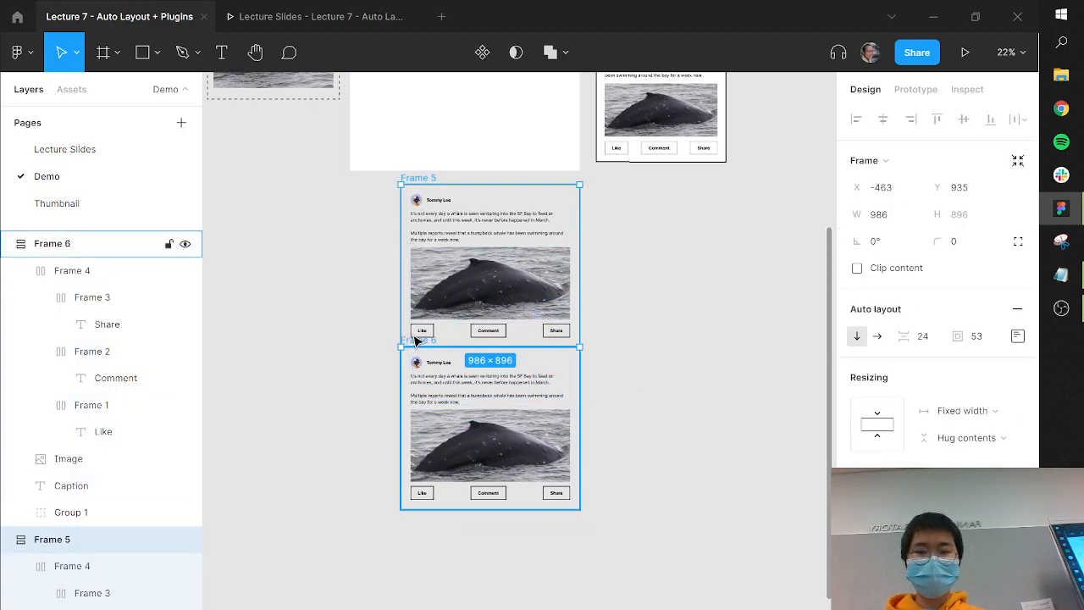
left_click(416, 340, "shift")
key("shift+a")
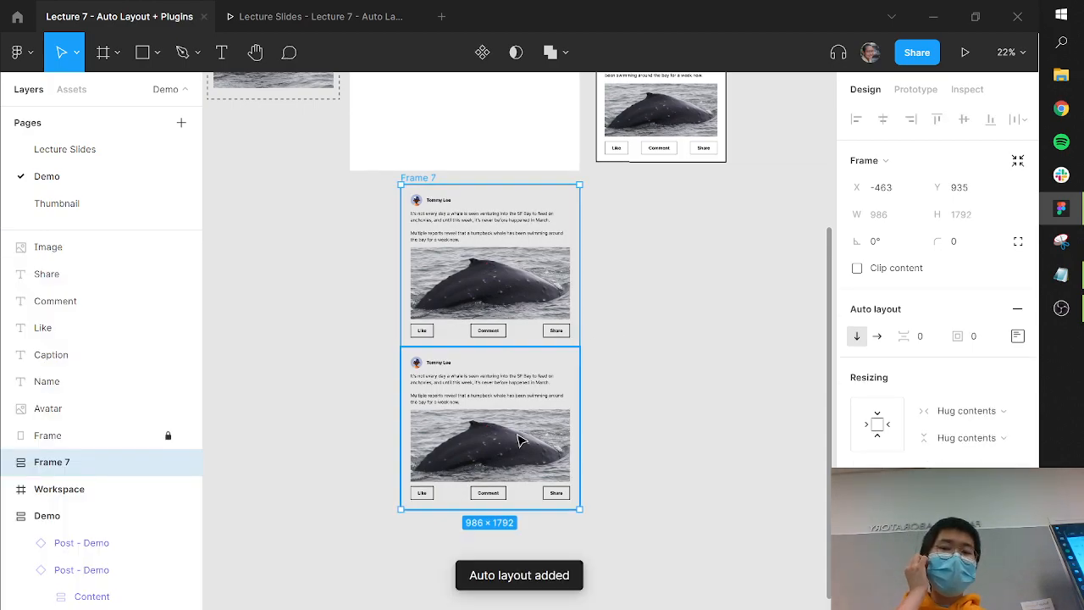
Replace the lower post's name with the placeholder FSJADFOWEGKLADSJKL and reorder that post to the top of the stack.
key("t")
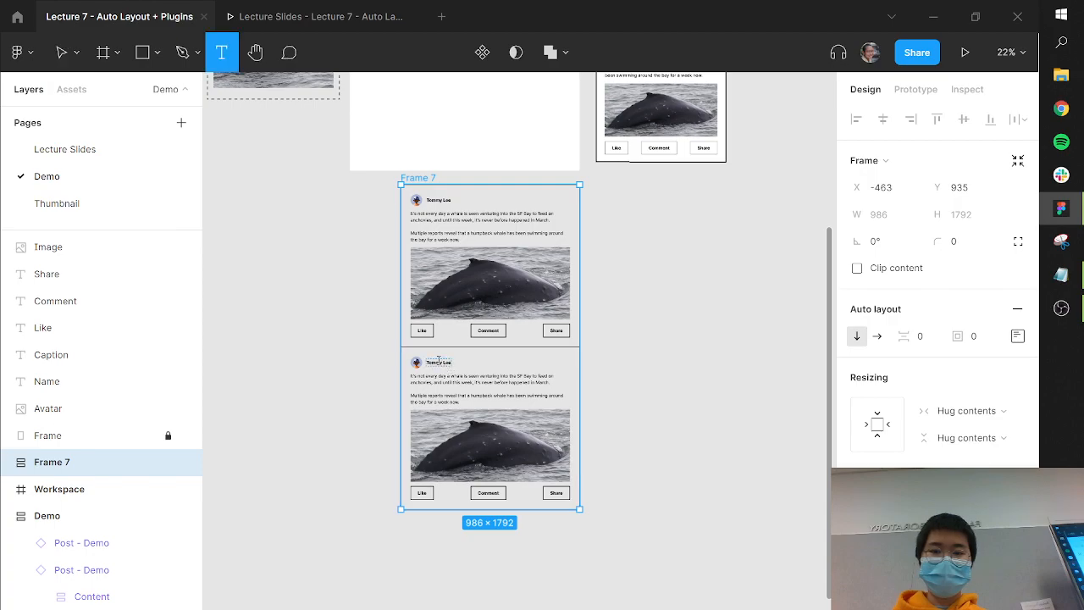
left_click(442, 362)
key("Caps_Lock")
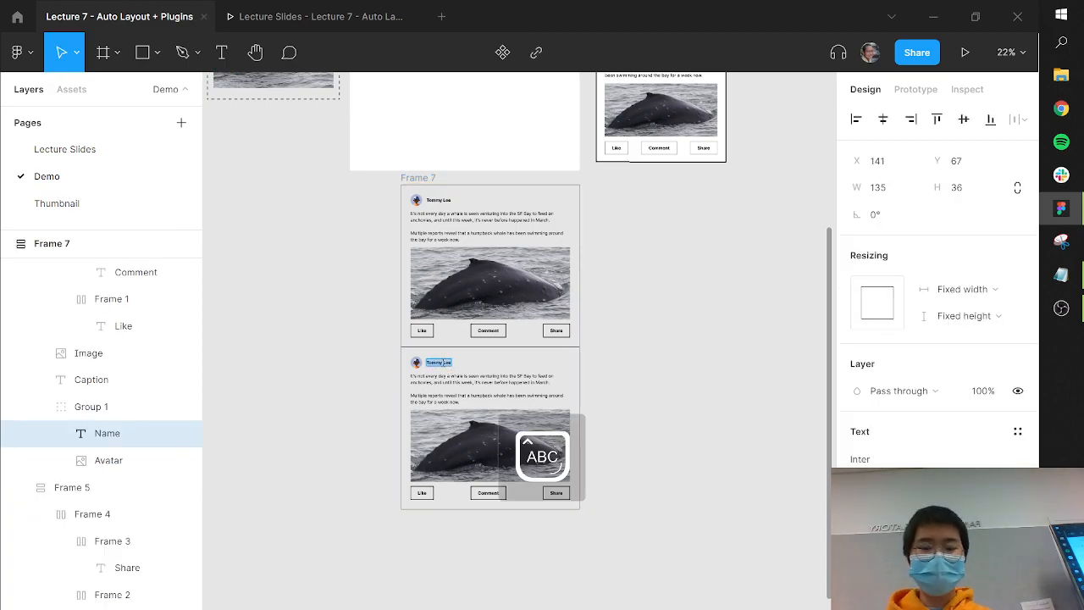
type("FSJADFOWEGKLADSJKL")
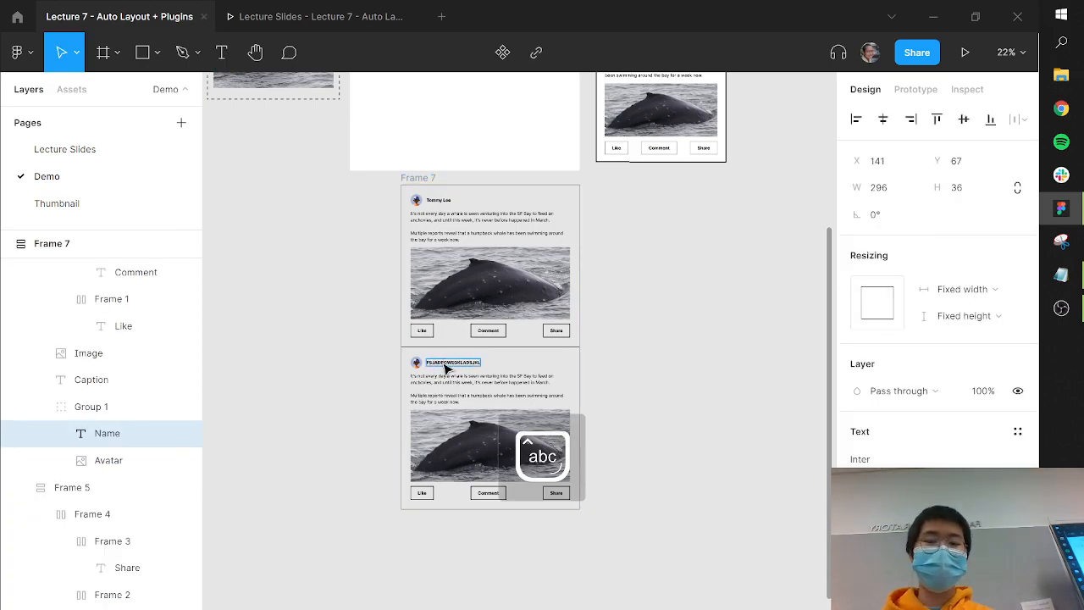
key("Escape")
left_click(547, 379)
left_click(636, 262)
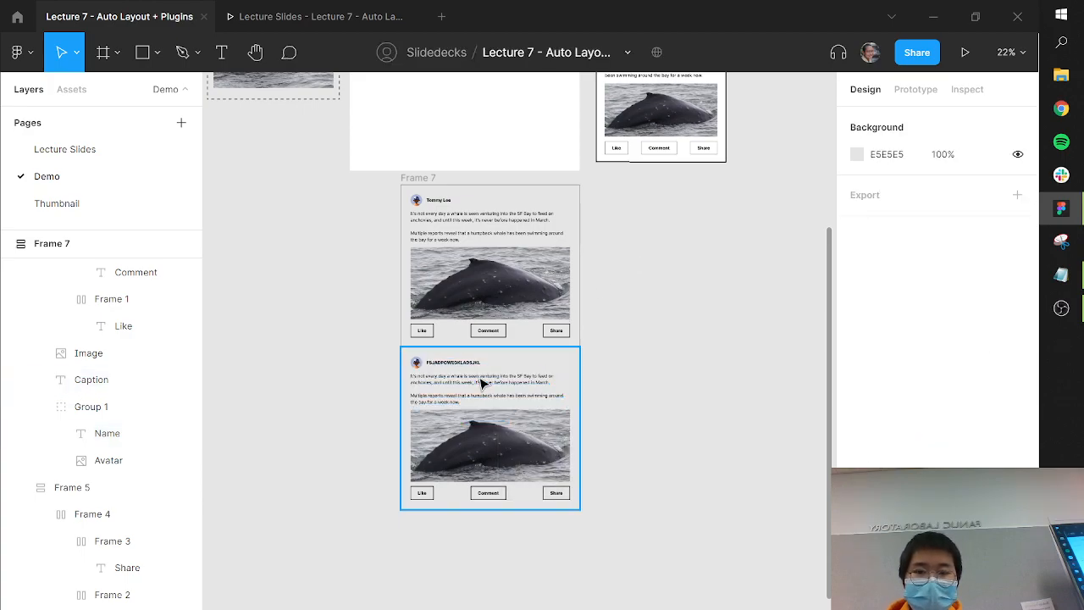
left_click_drag(522, 377, 520, 237)
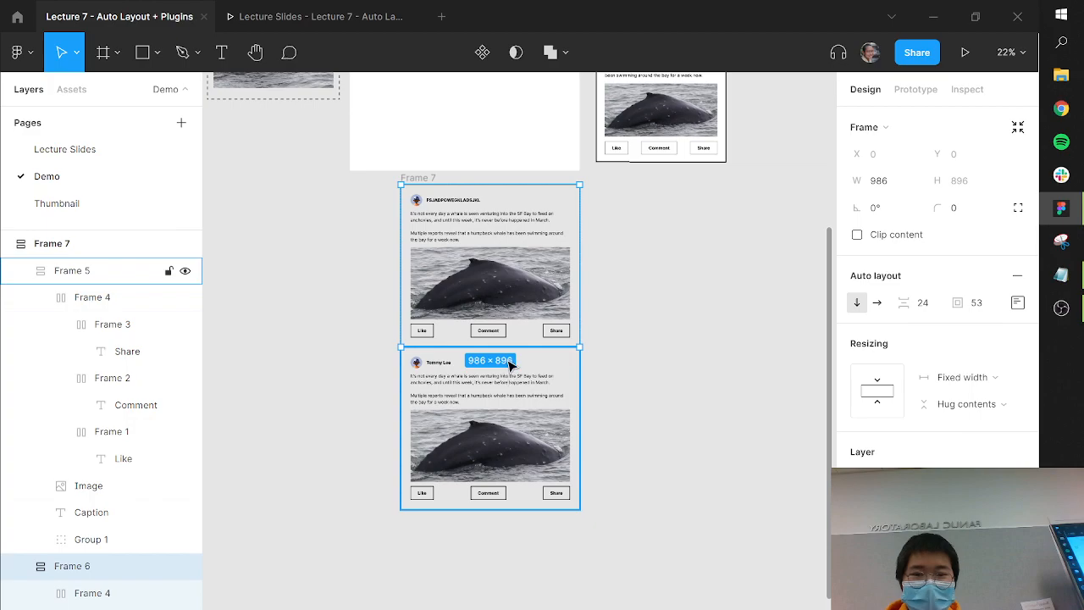
Replace the whale image fill in the top post with a solid bright red, FF3F3F.
double_click(508, 284)
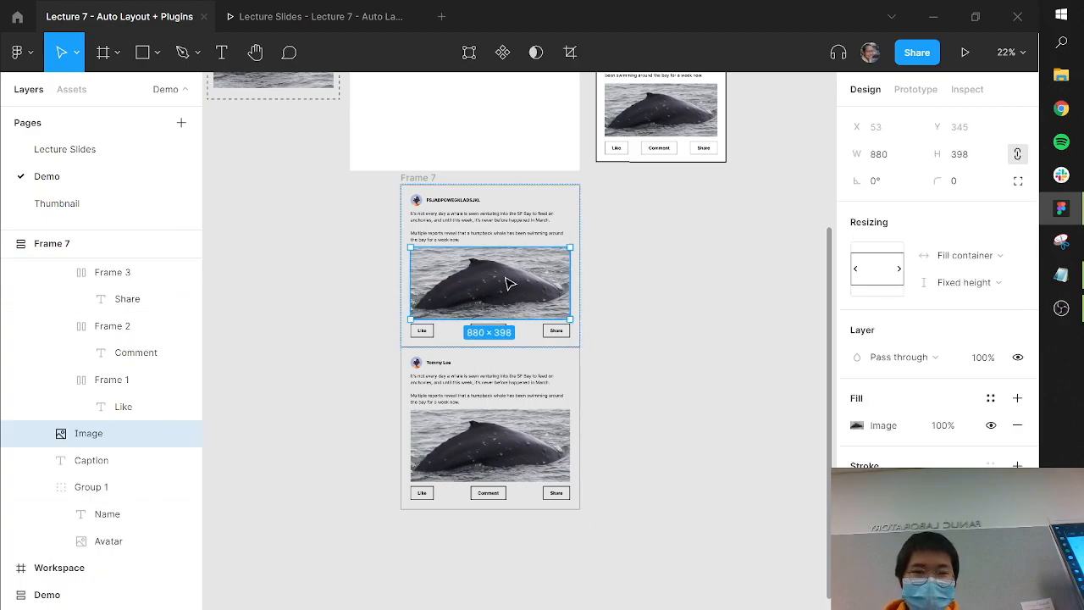
left_click(1017, 426)
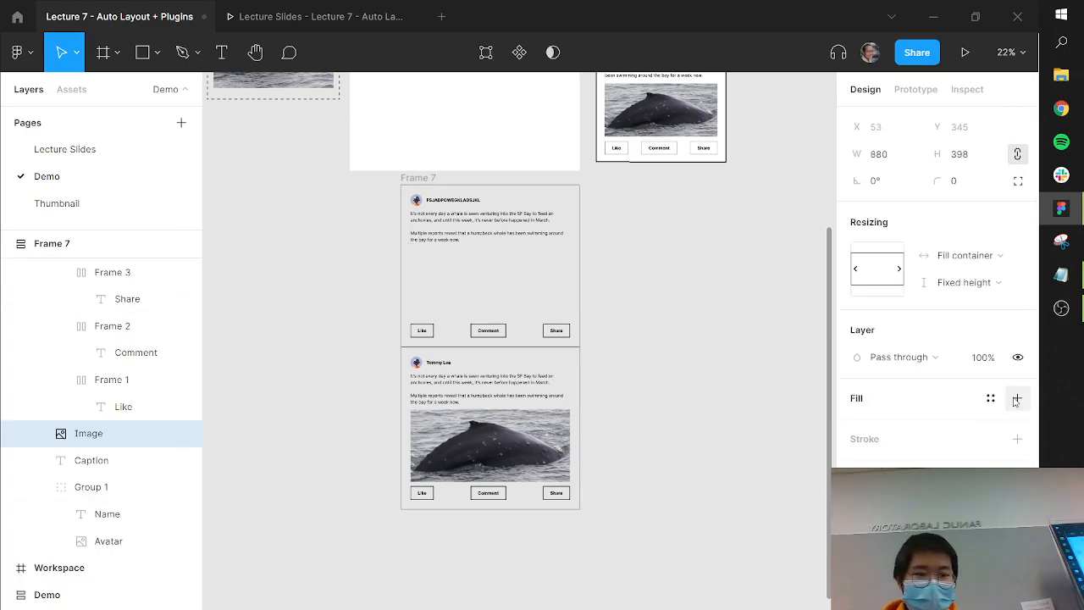
left_click(1018, 398)
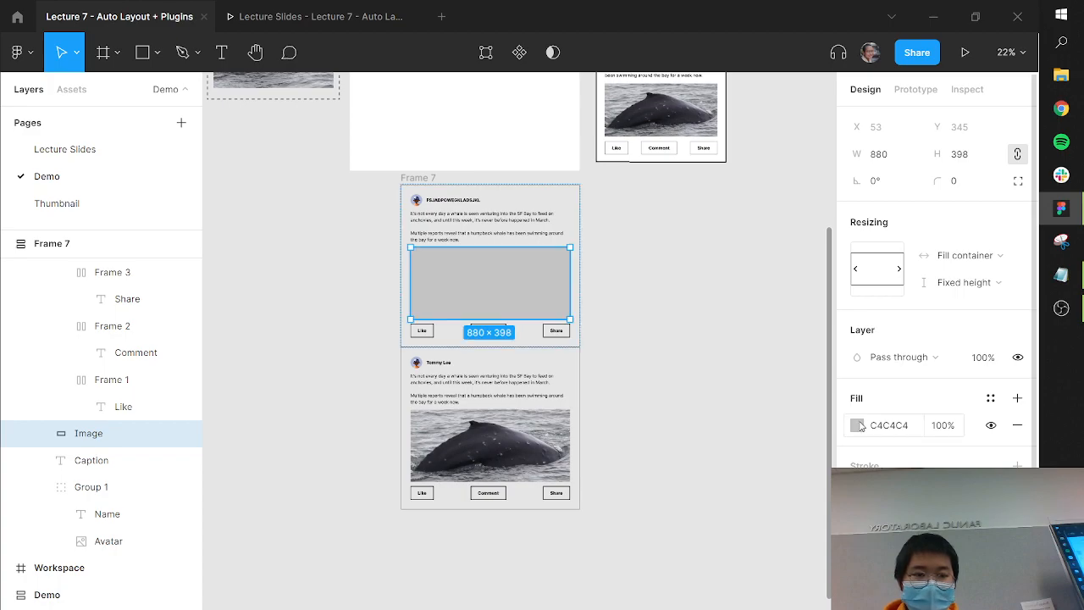
left_click(857, 425)
left_click(787, 195)
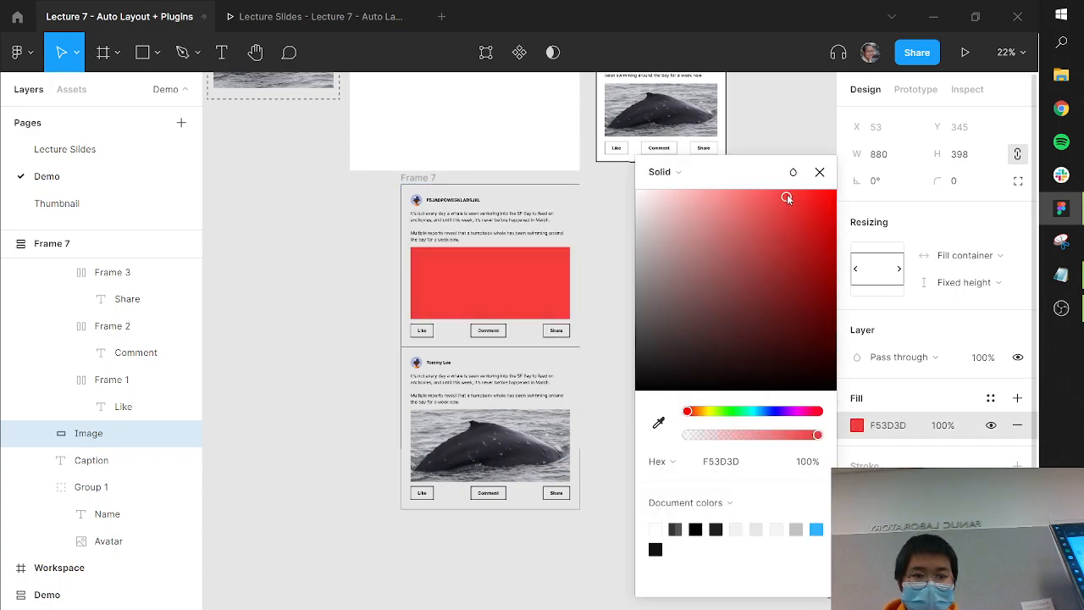
left_click(603, 281)
Duplicate the red-image post inside the vertical stack so the copy sits directly beneath it.
left_click(487, 317)
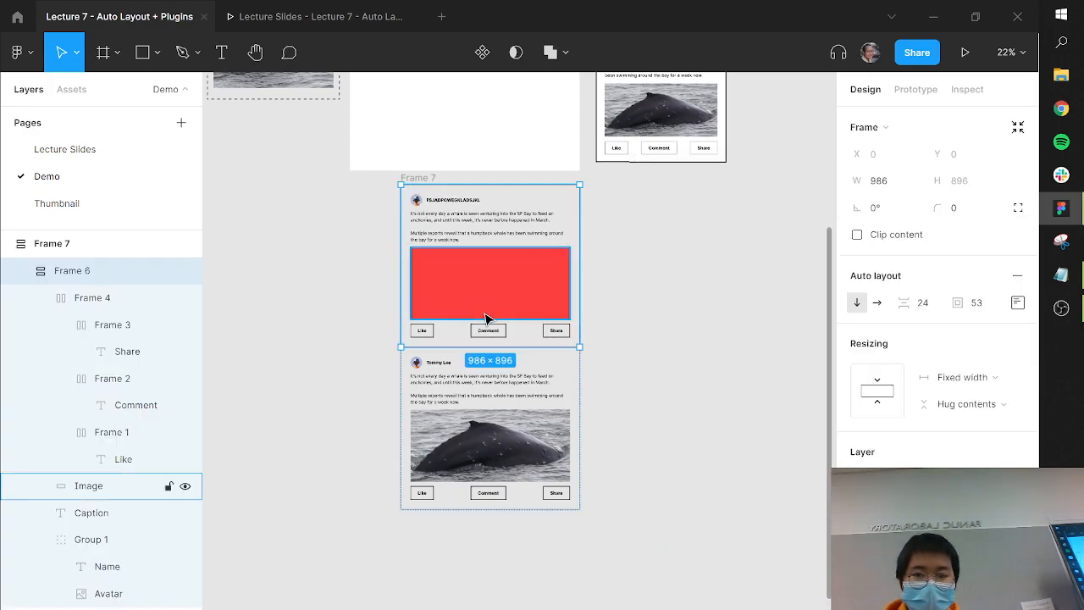
key("ctrl+c")
key("ctrl+v")
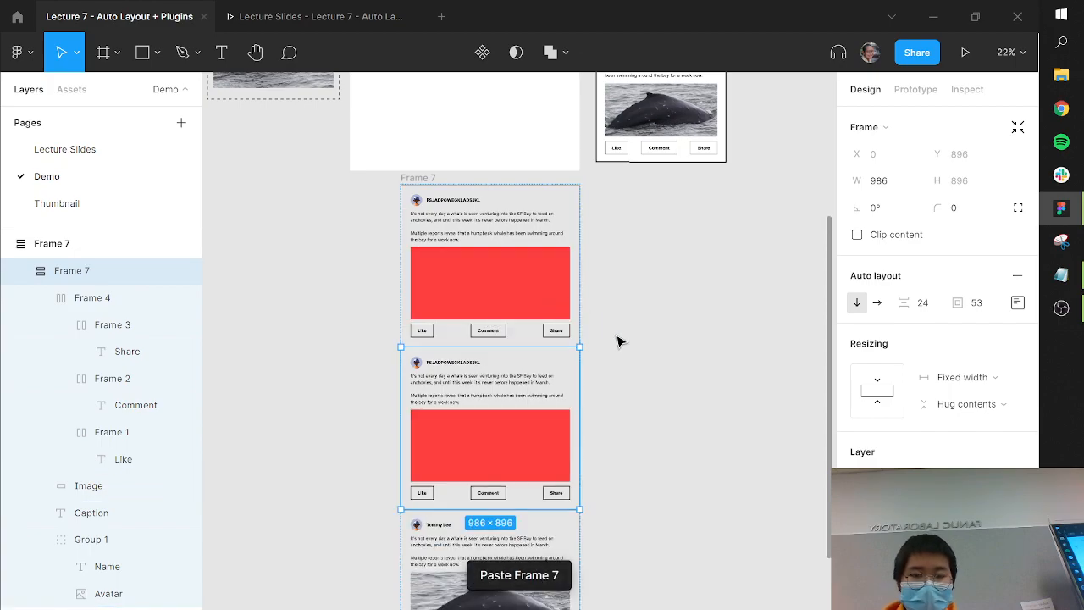
scroll(631, 421, "down", 2)
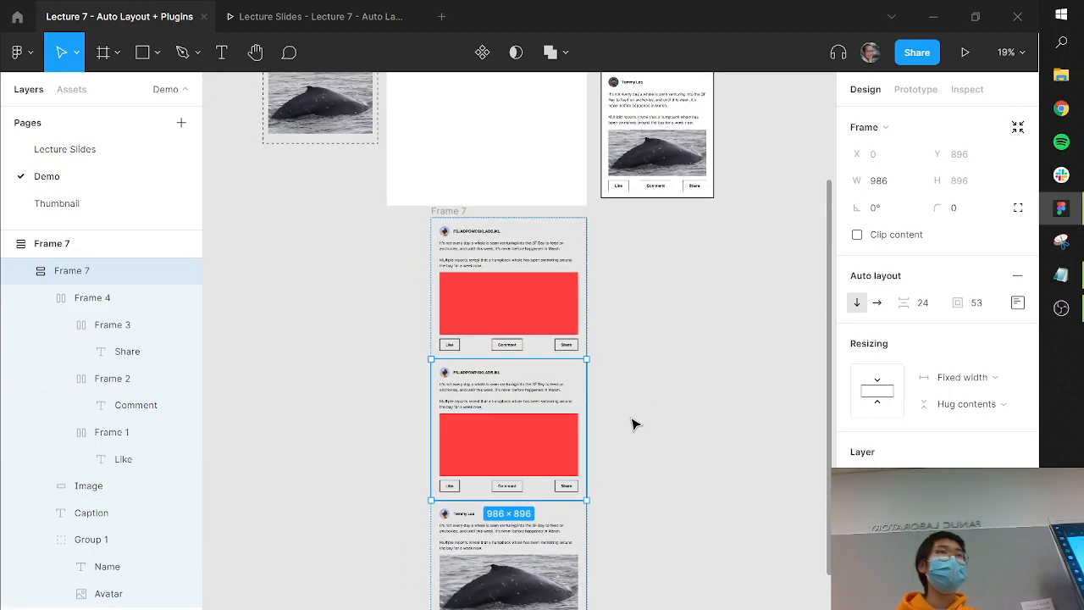
scroll(627, 417, "down", 2)
scroll(542, 293, "down", 2)
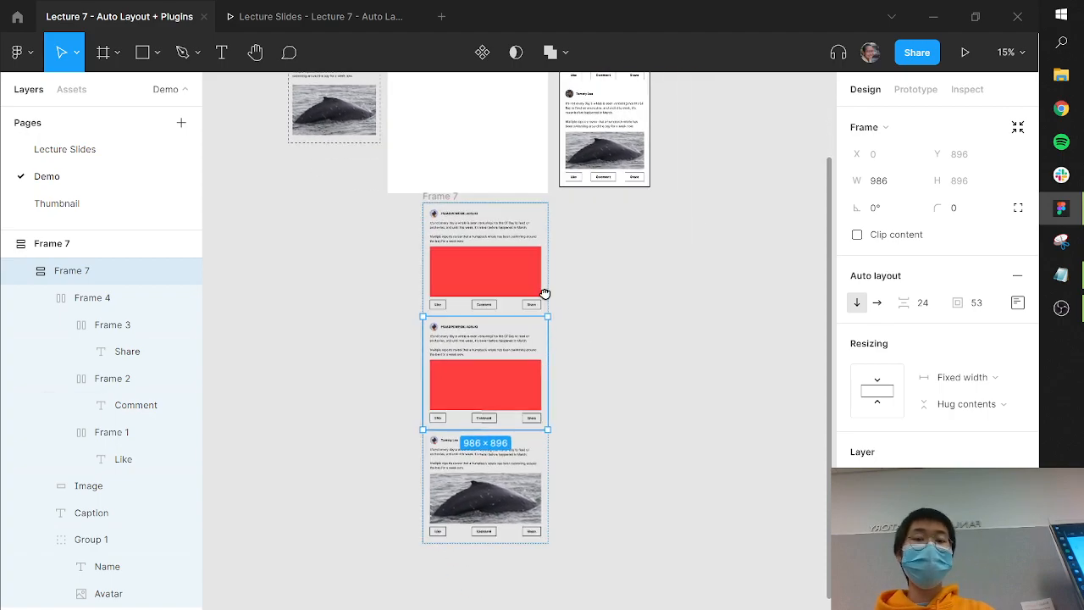
left_click(403, 154)
left_click(351, 215)
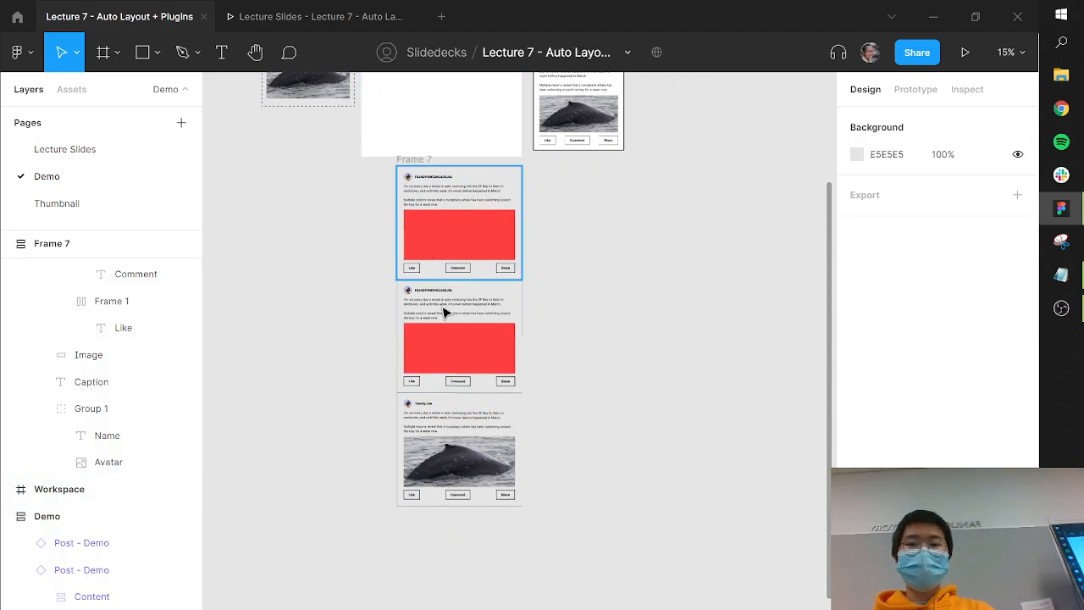
Recolor the image rectangle in the middle post to a dark red.
double_click(438, 352)
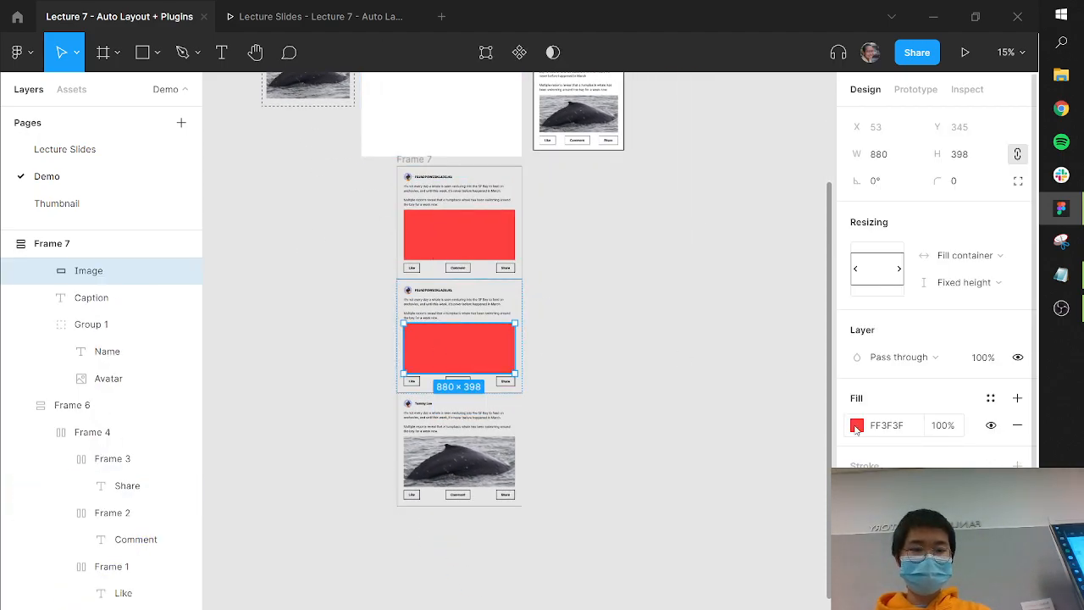
left_click(873, 431)
left_click(859, 425)
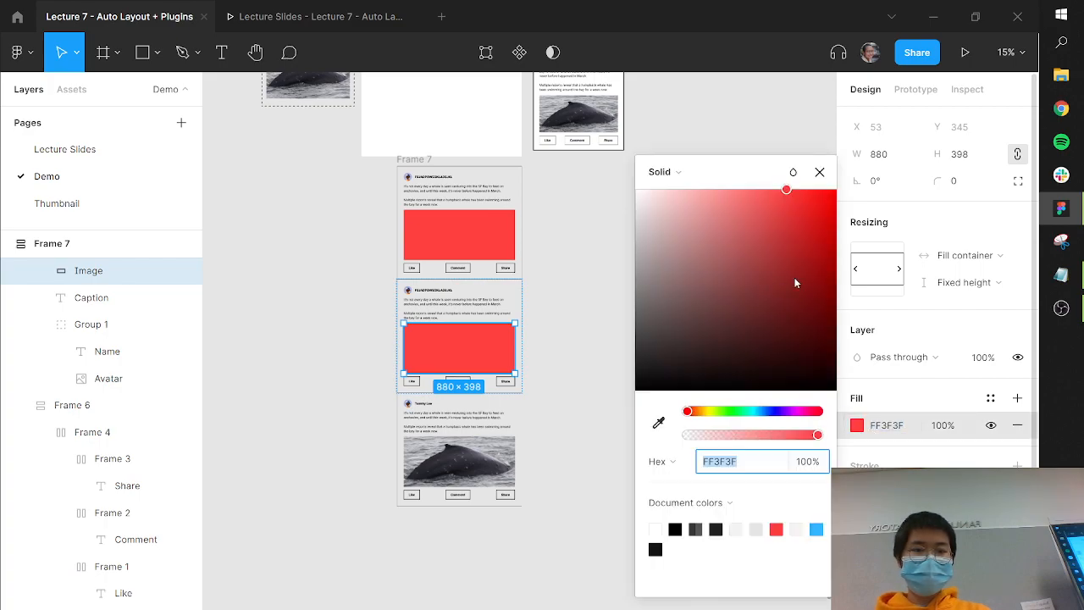
left_click(584, 372)
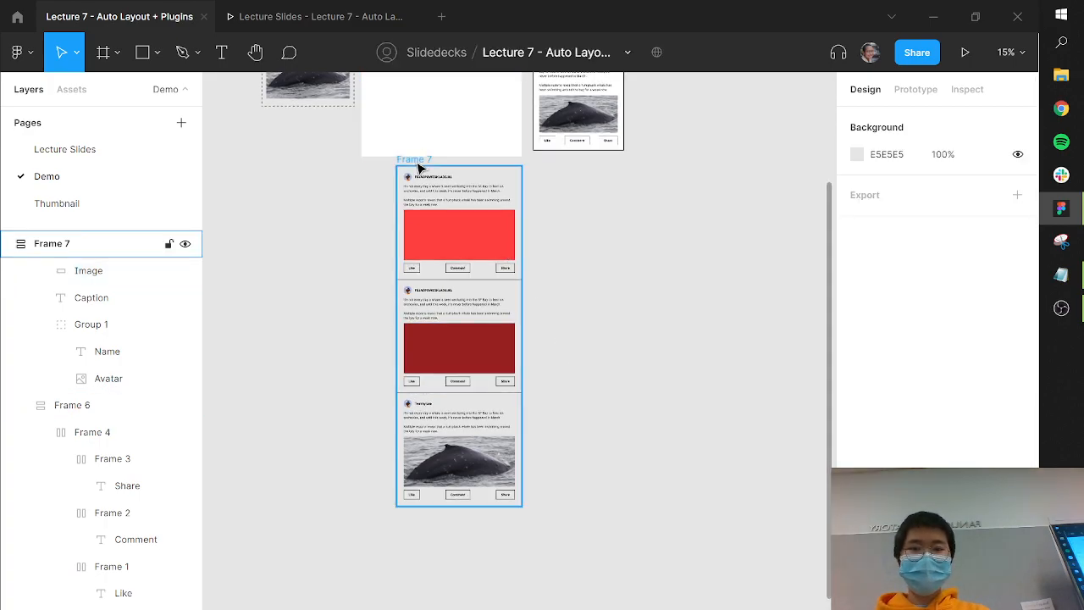
Move the feed frame to about X 726, Y 1260 and reorder its posts as whale, bright red, dark red.
left_click_drag(527, 224, 686, 267)
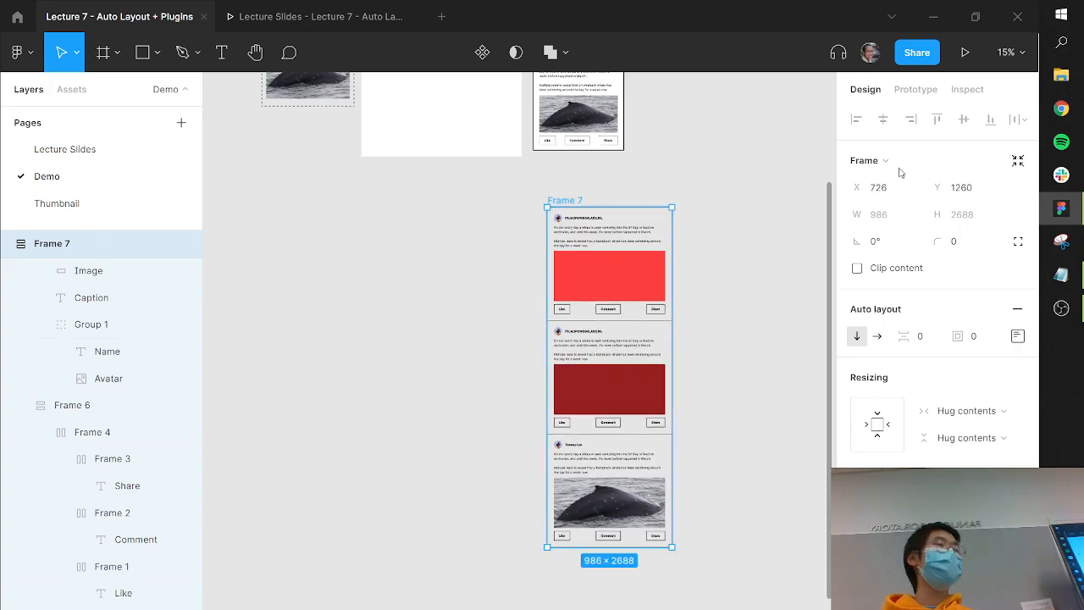
key("shift+2")
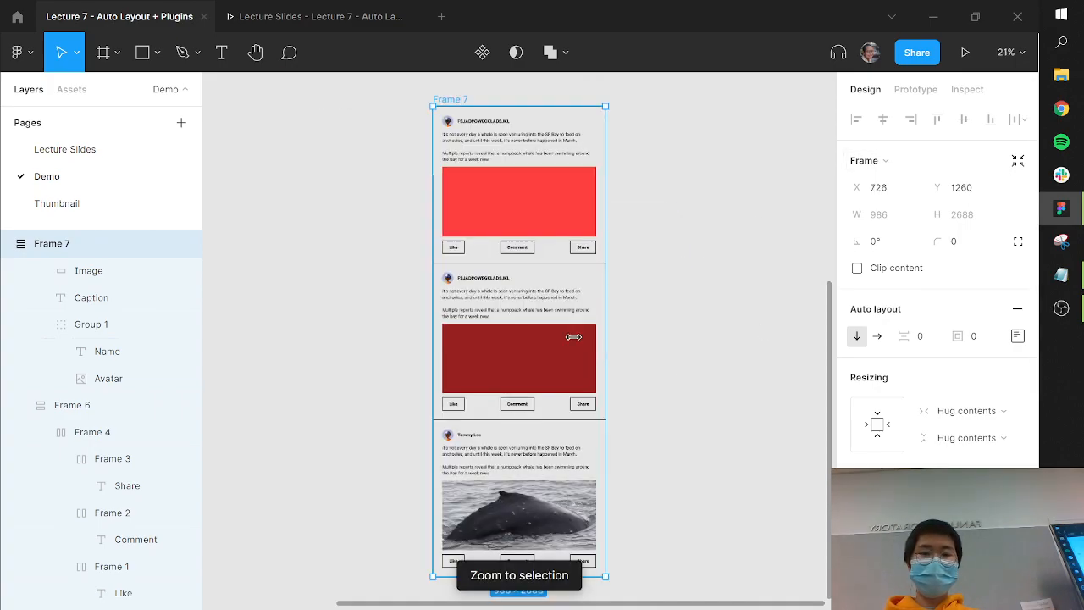
double_click(555, 329)
left_click(694, 317)
left_click(559, 322)
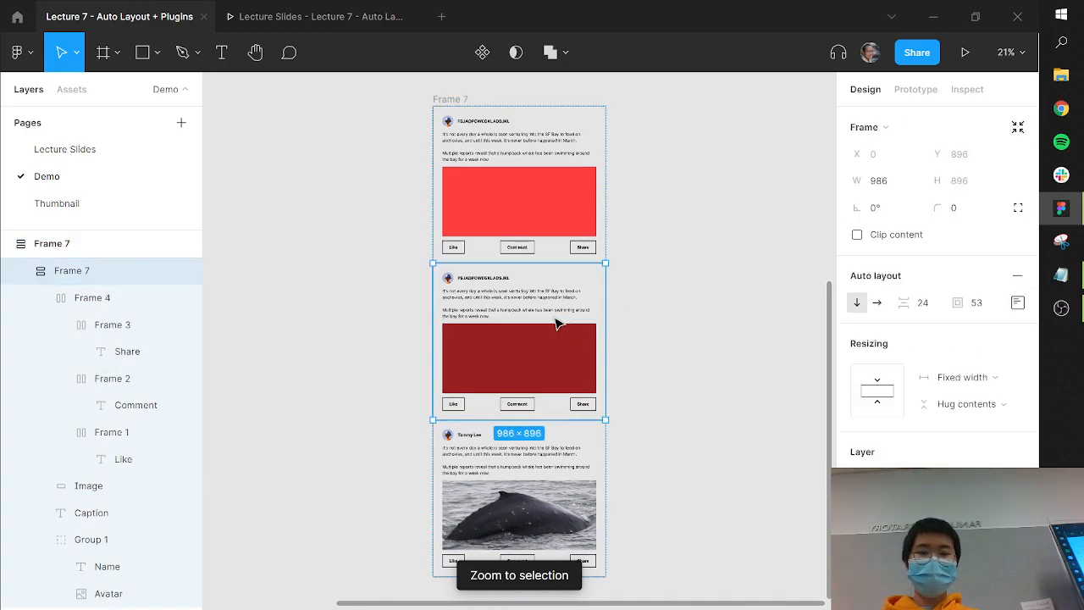
left_click_drag(523, 337, 547, 450)
left_click_drag(591, 273, 605, 245)
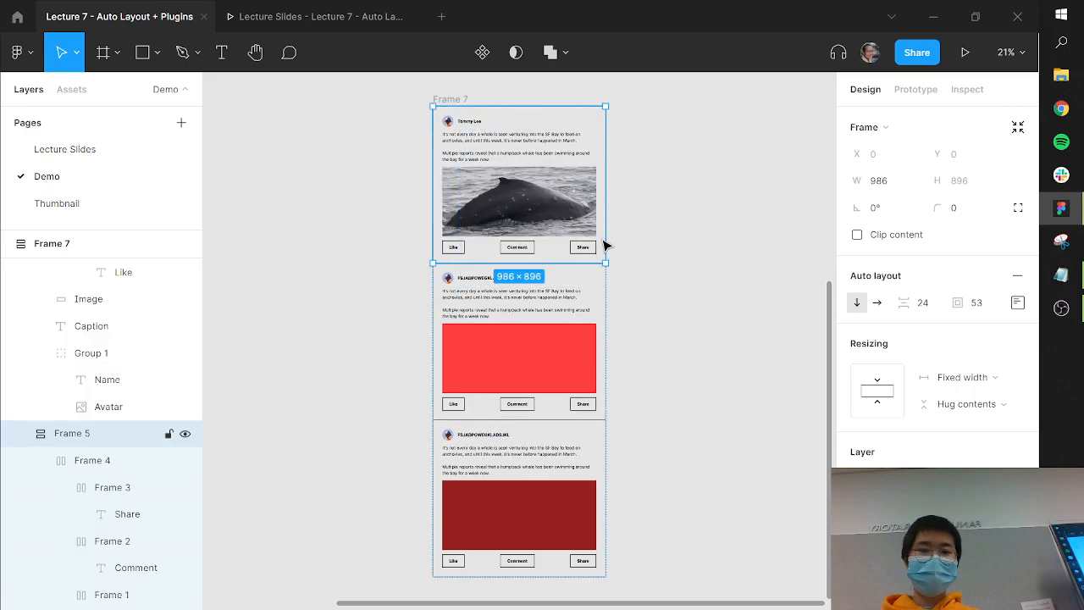
Try widening the feed frame to about 1818, and undo the resize.
left_click(441, 85)
left_click(605, 194)
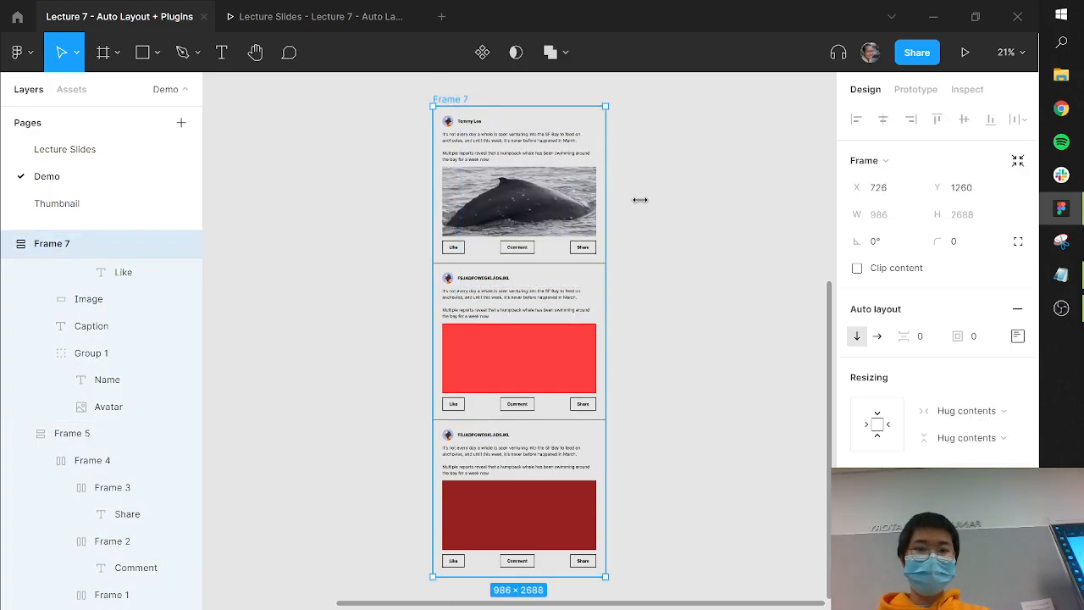
left_click_drag(640, 200, 753, 193)
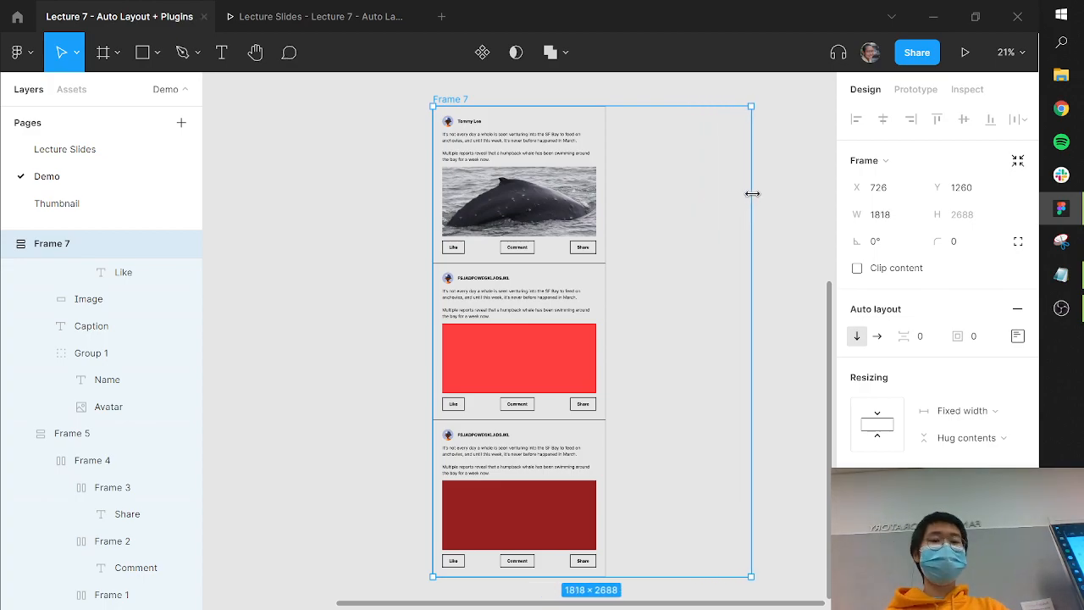
key("ctrl+z")
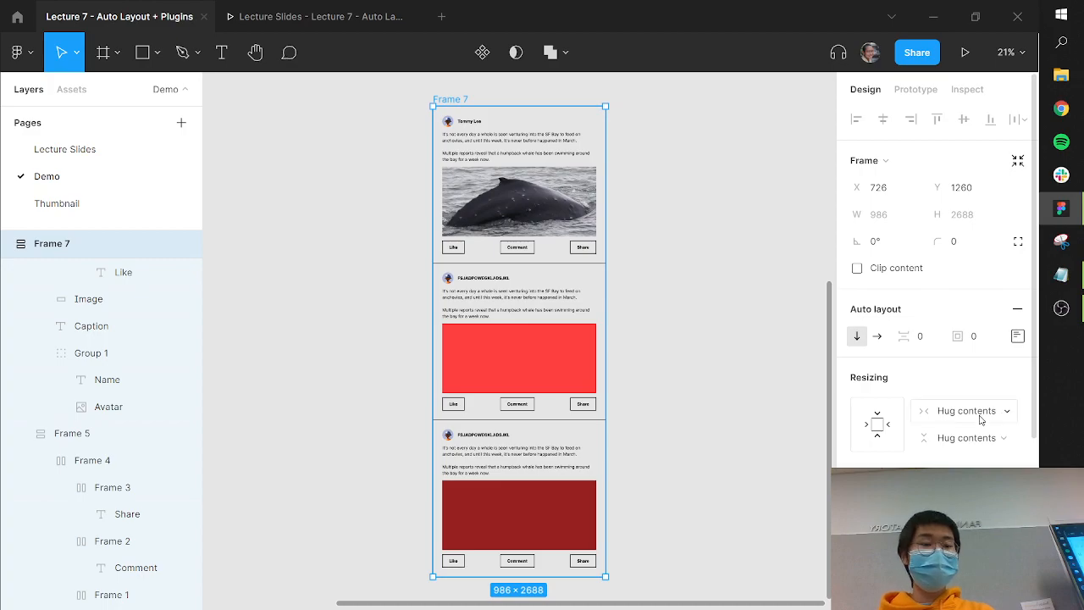
Examine the feed frame's horizontal resizing options and its alignment and padding settings, and compare the first post's layout settings.
left_click(966, 412)
left_click(972, 442)
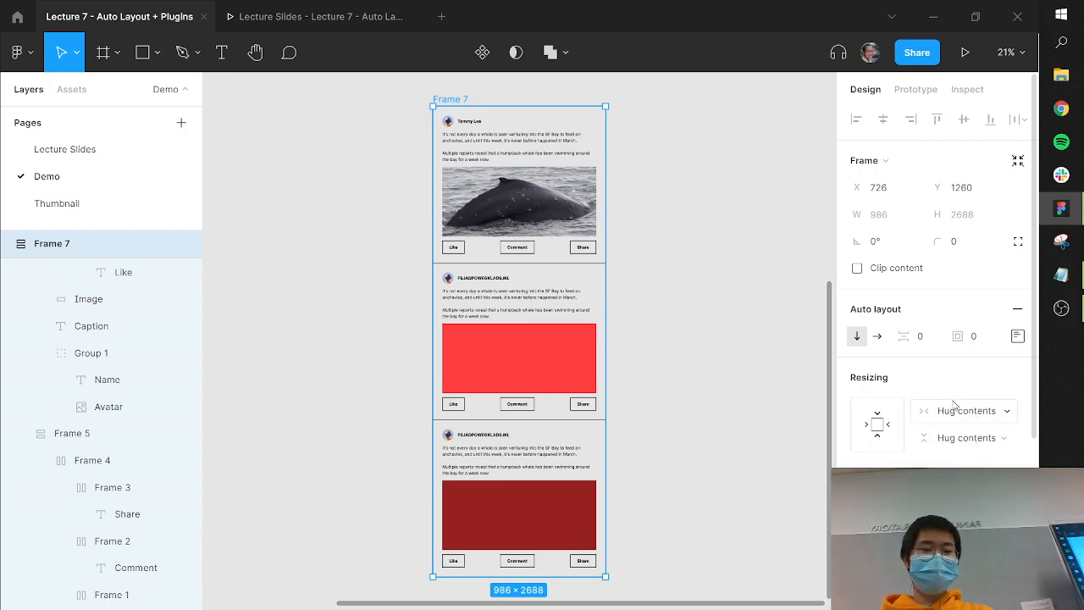
left_click(949, 411)
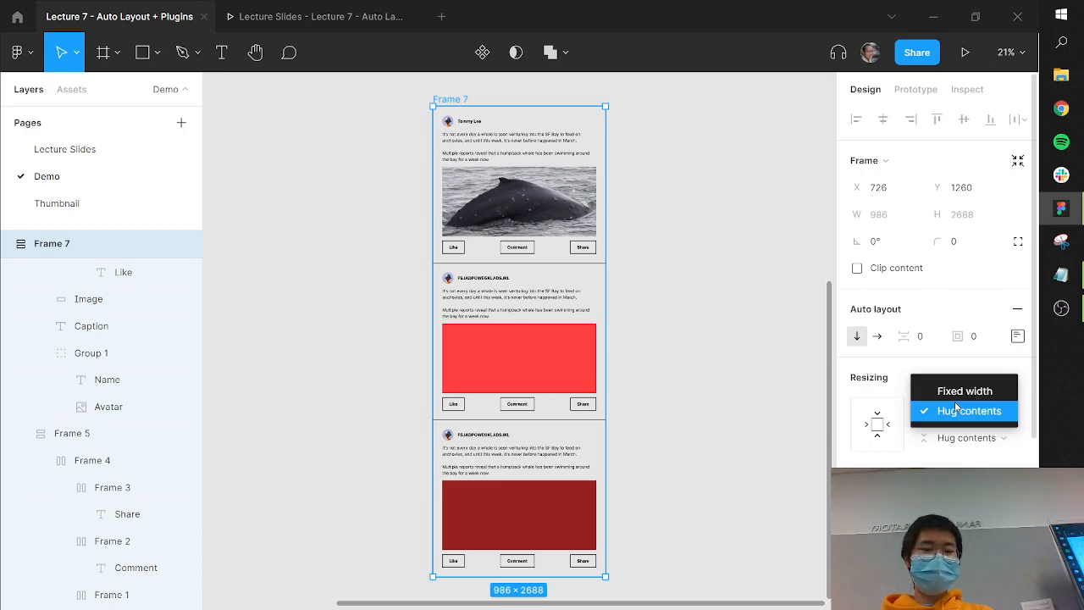
left_click(897, 374)
left_click(1017, 338)
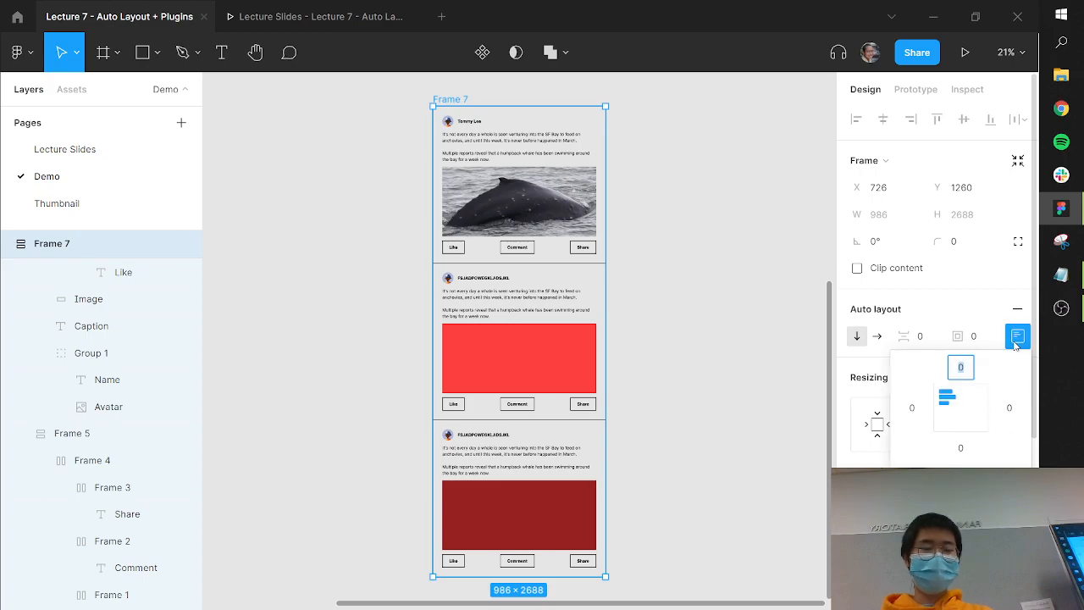
left_click(686, 270)
left_click(599, 217)
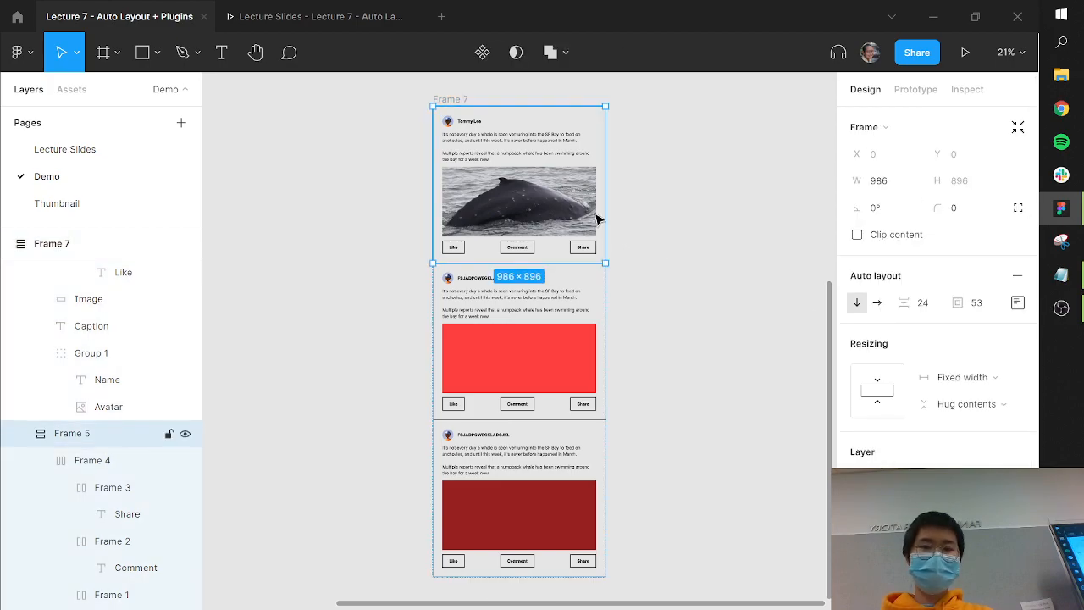
left_click(688, 304)
Try extending the feed frame's height downward while it hugs its contents, and undo the resize.
scroll(687, 310, "down", 5)
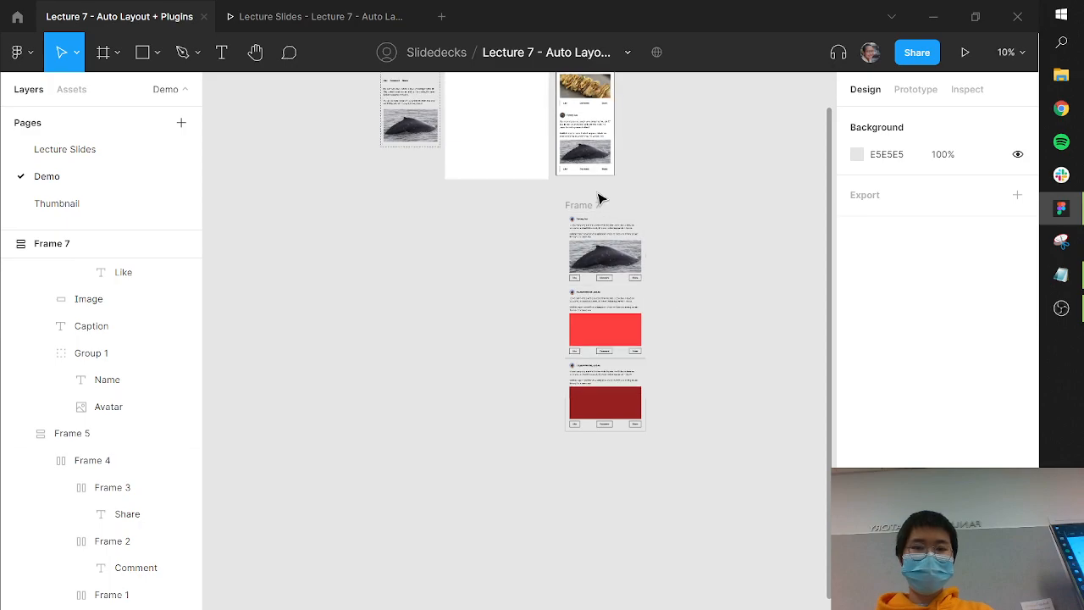
left_click(591, 222)
left_click(591, 222)
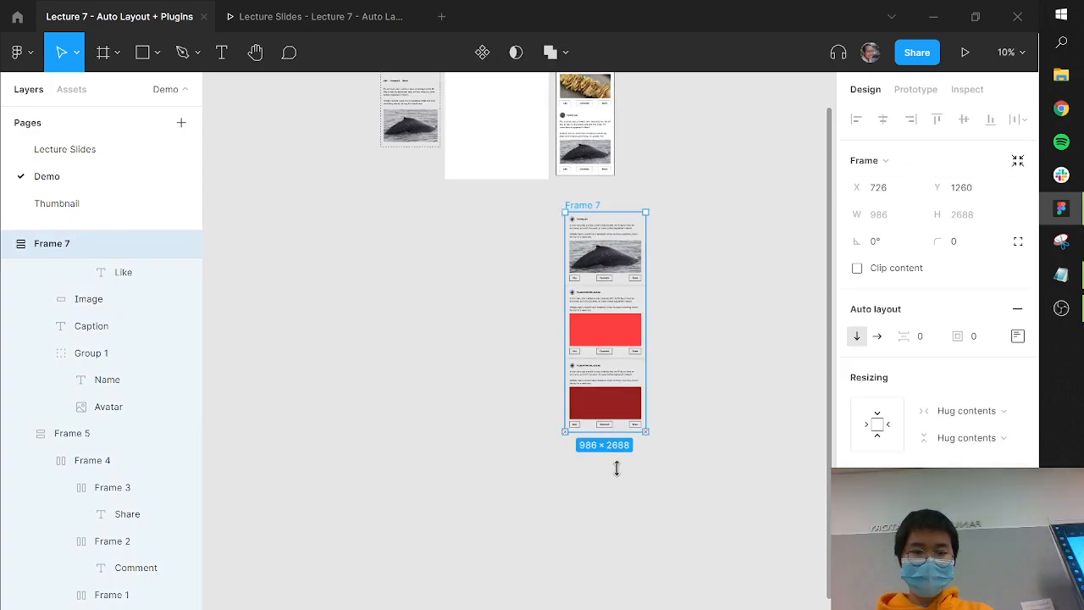
left_click_drag(615, 485, 614, 489)
key("ctrl+z")
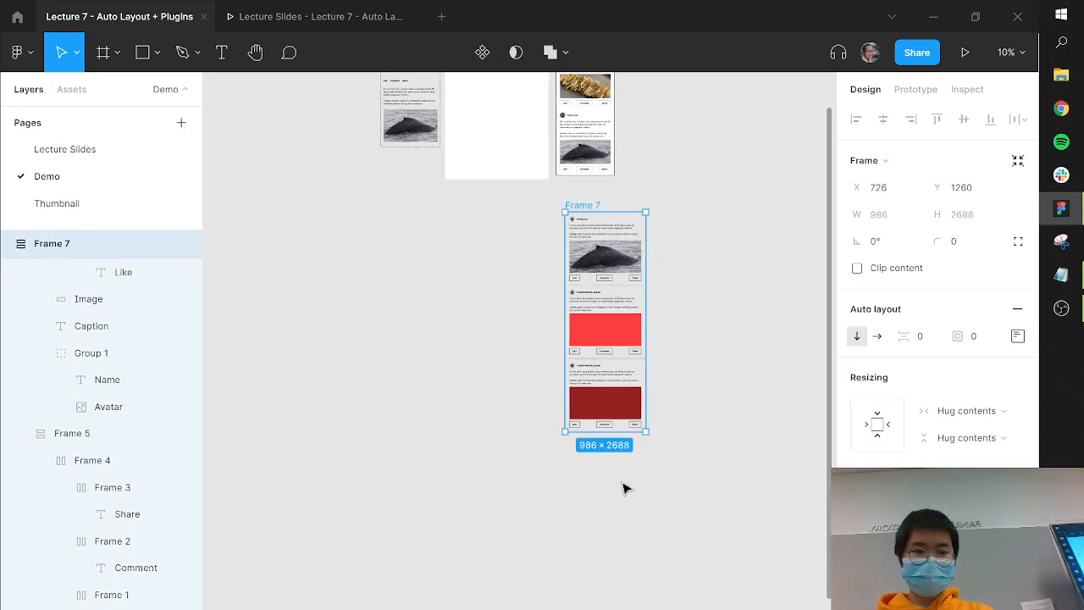
Set the feed frame's vertical resizing to Fixed height and extend its height to about 3265.
left_click(971, 445)
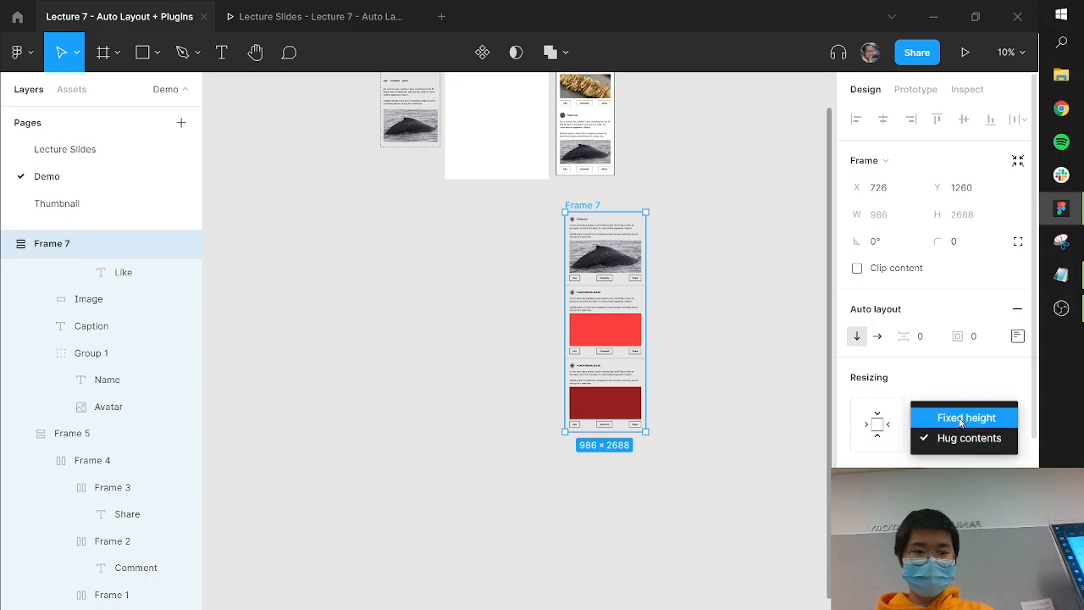
left_click(962, 418)
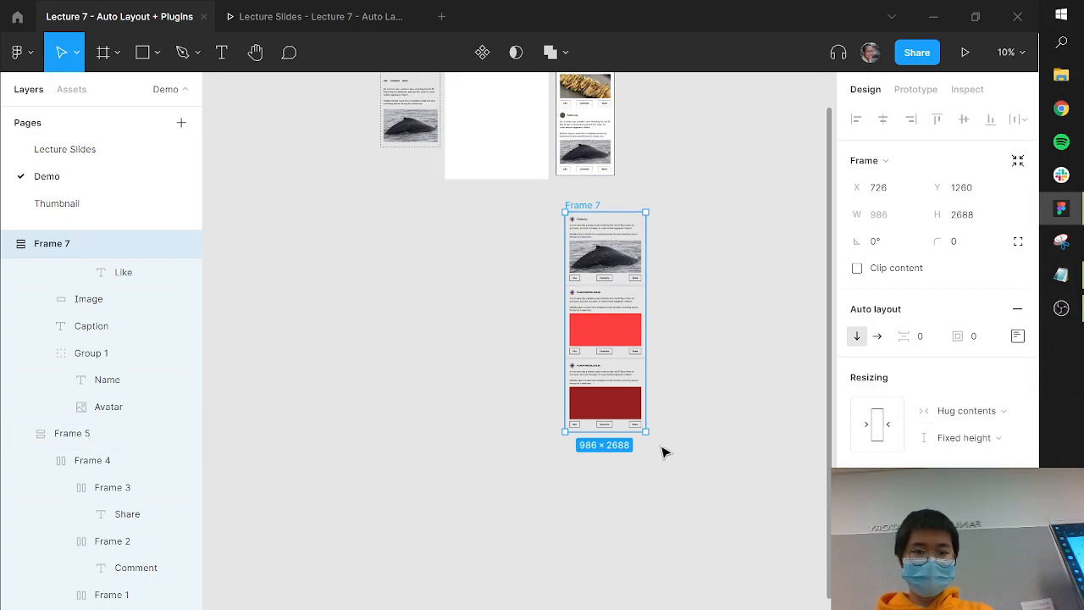
left_click_drag(601, 431, 590, 480)
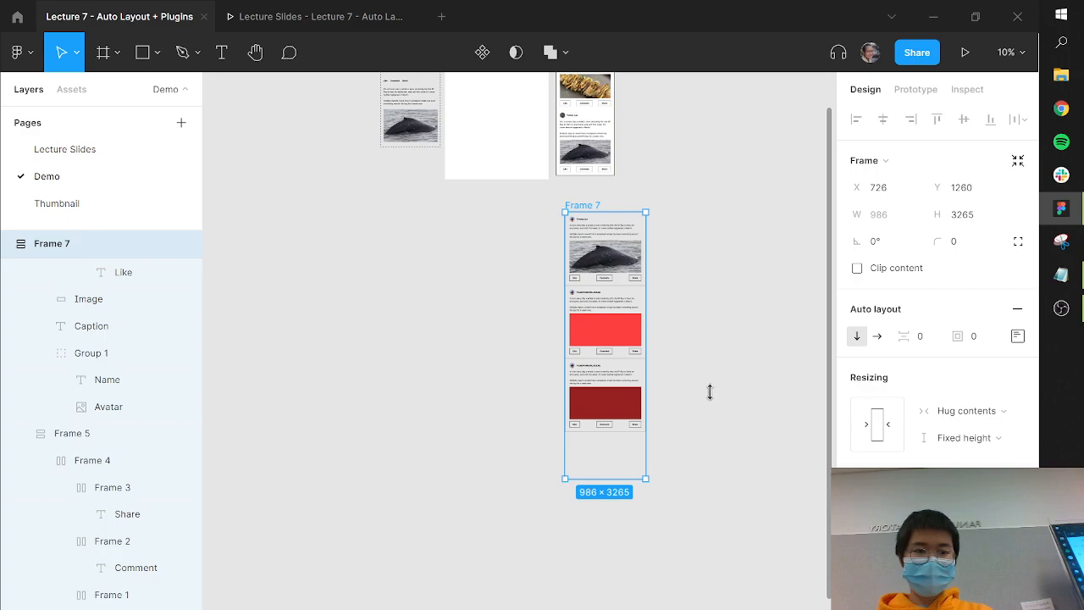
left_click(694, 325)
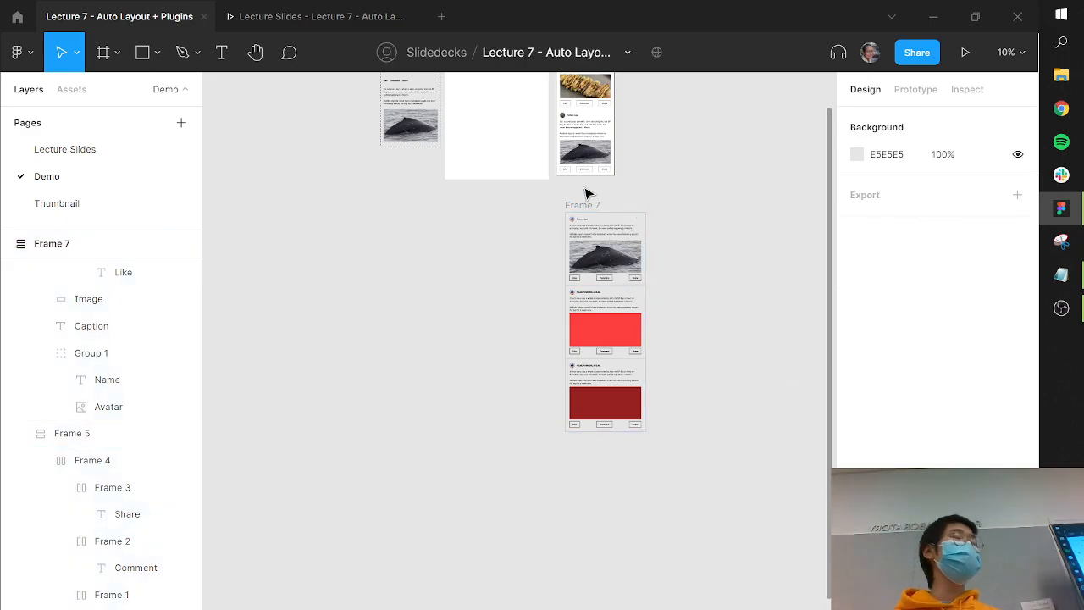
Examine the feed frame and compare the layout and resizing settings of its three posts.
left_click(584, 204)
key("shift+2")
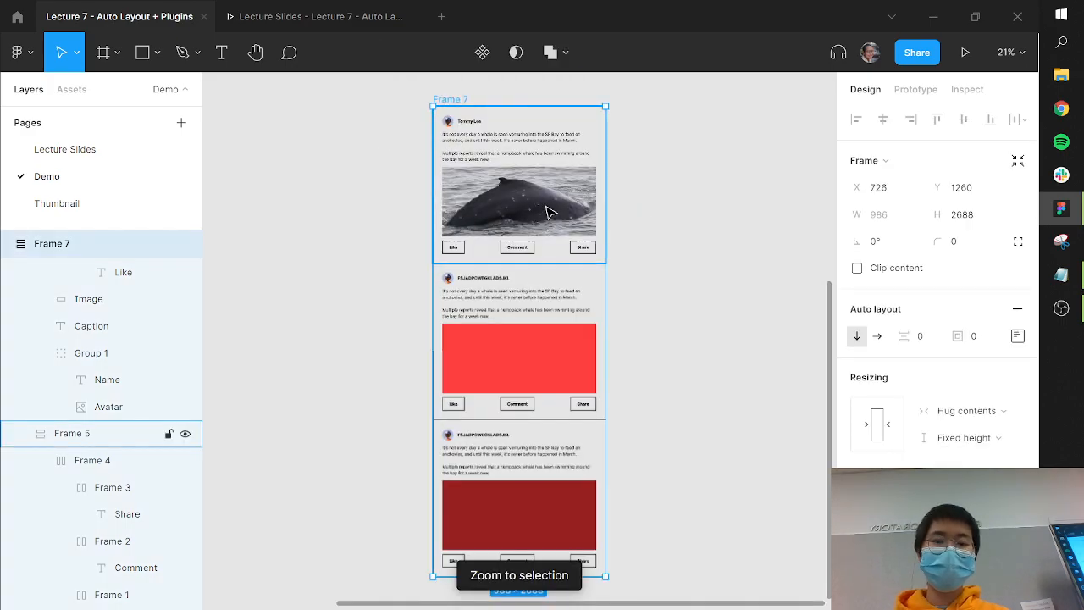
left_click(549, 212)
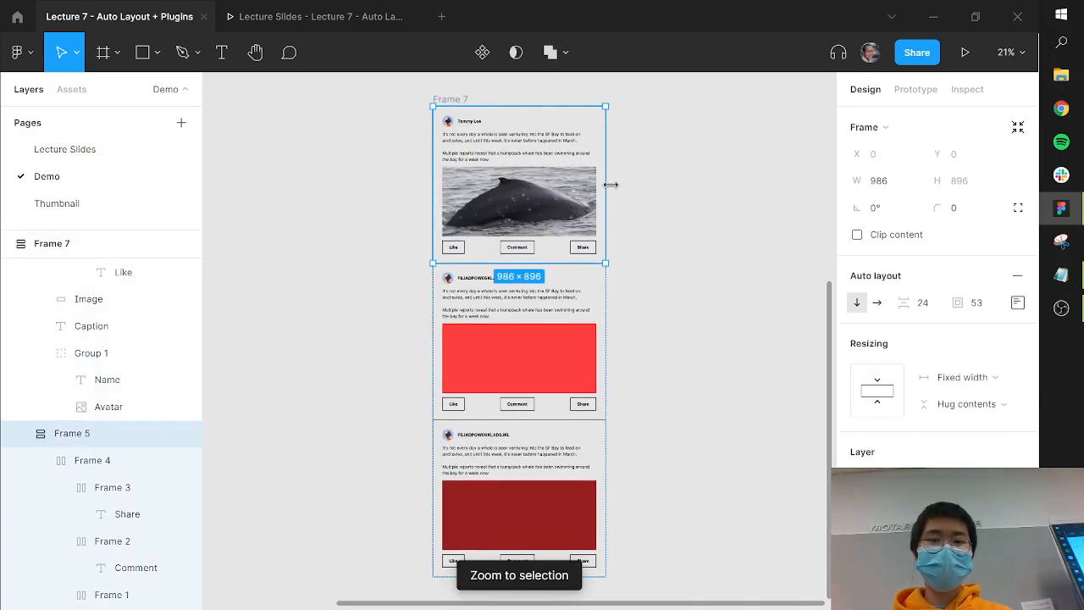
left_click_drag(705, 187, 551, 254)
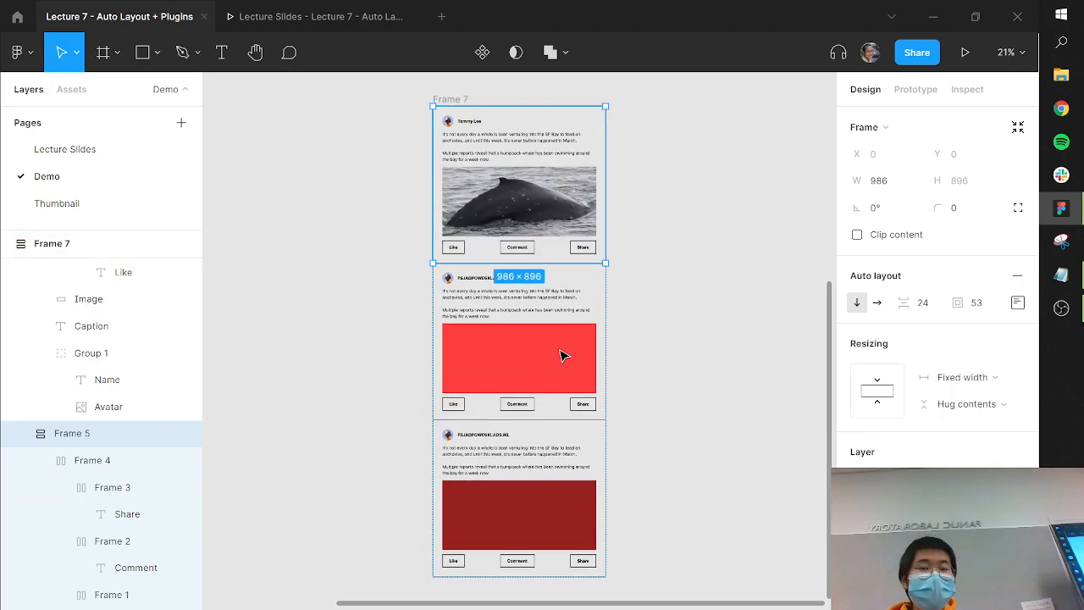
left_click(525, 423, "shift")
left_click(532, 514, "shift")
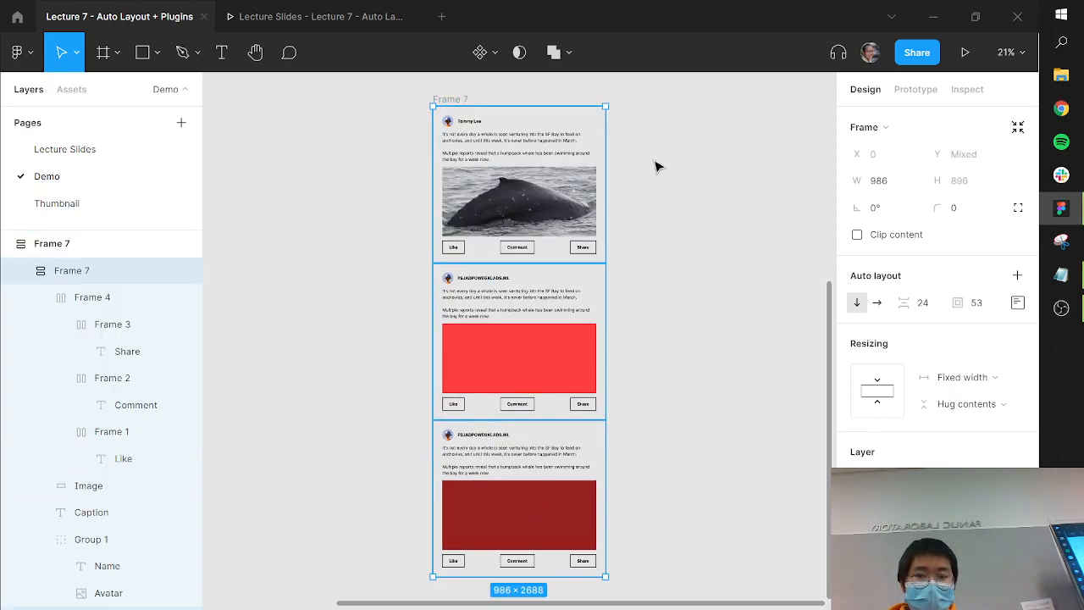
left_click(619, 173)
Place a copy of the feed's first post outside the feed and turn it into a component.
left_click(521, 179)
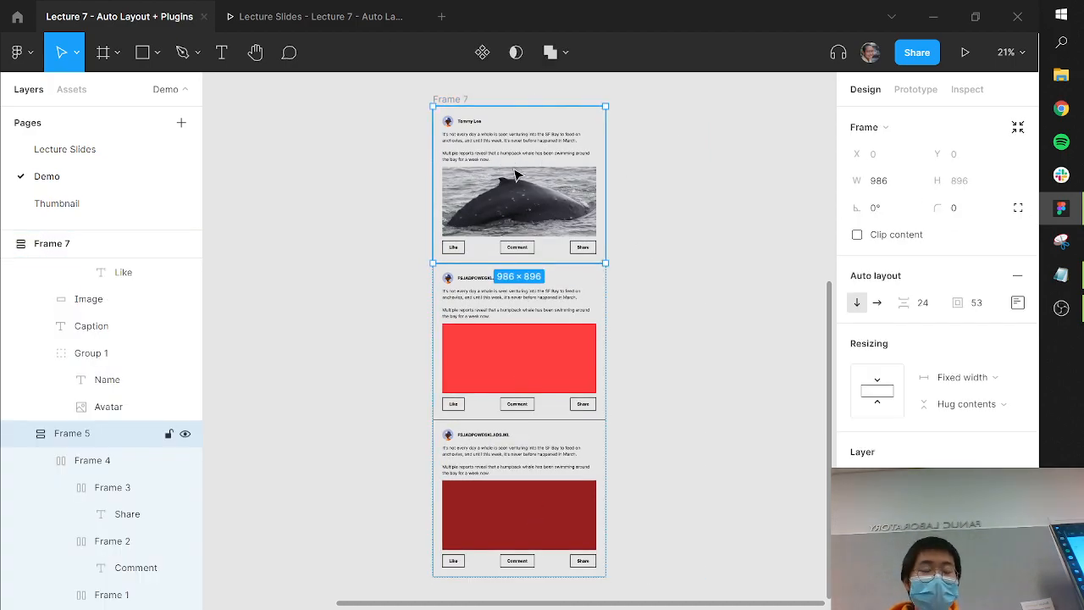
left_click_drag(374, 229, 338, 247)
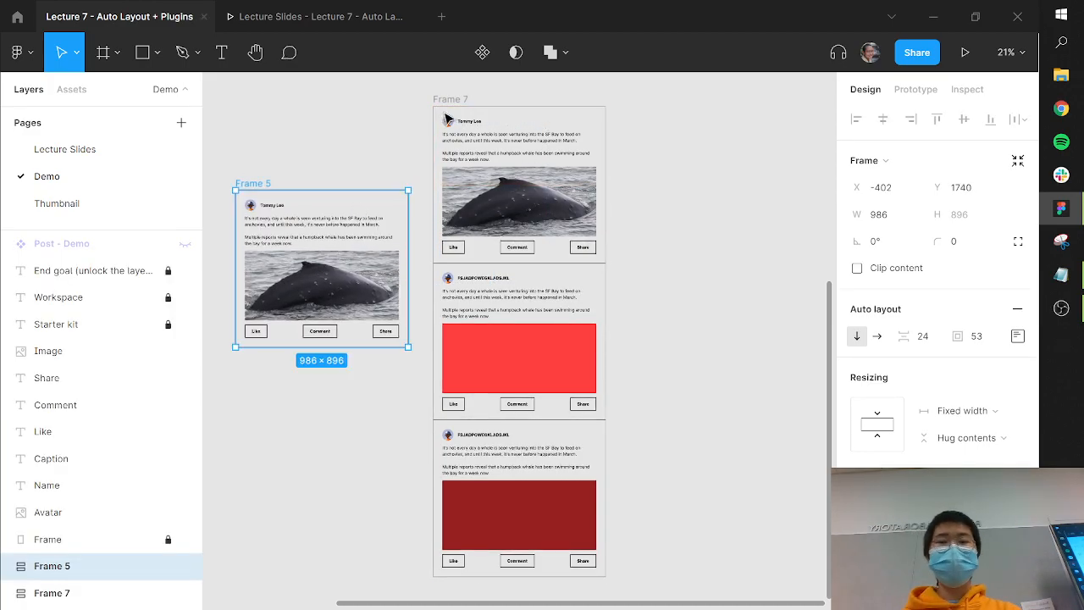
left_click(483, 52)
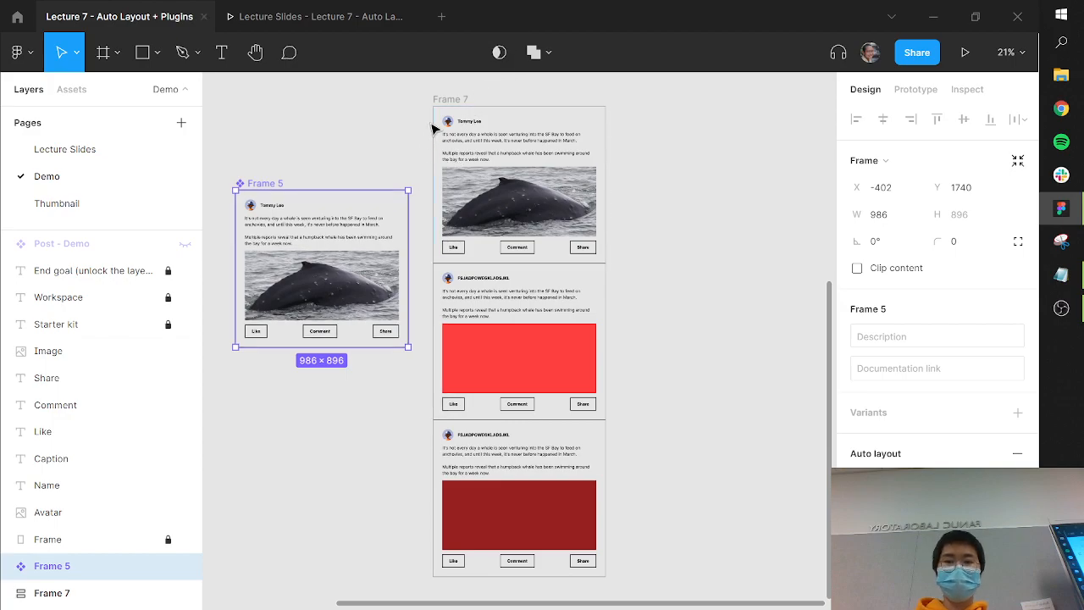
key("Escape")
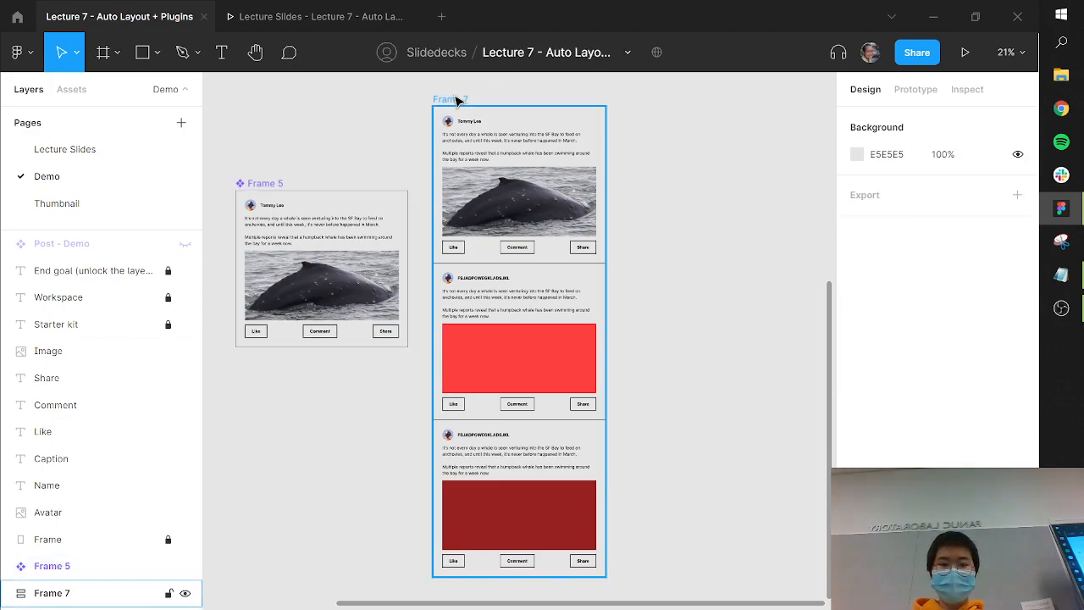
Delete the old feed frame and place three vertically stacked instances of the post component beside the main component.
left_click(456, 101)
key("Delete")
left_click(251, 190)
left_click_drag(248, 184, 549, 136, "alt")
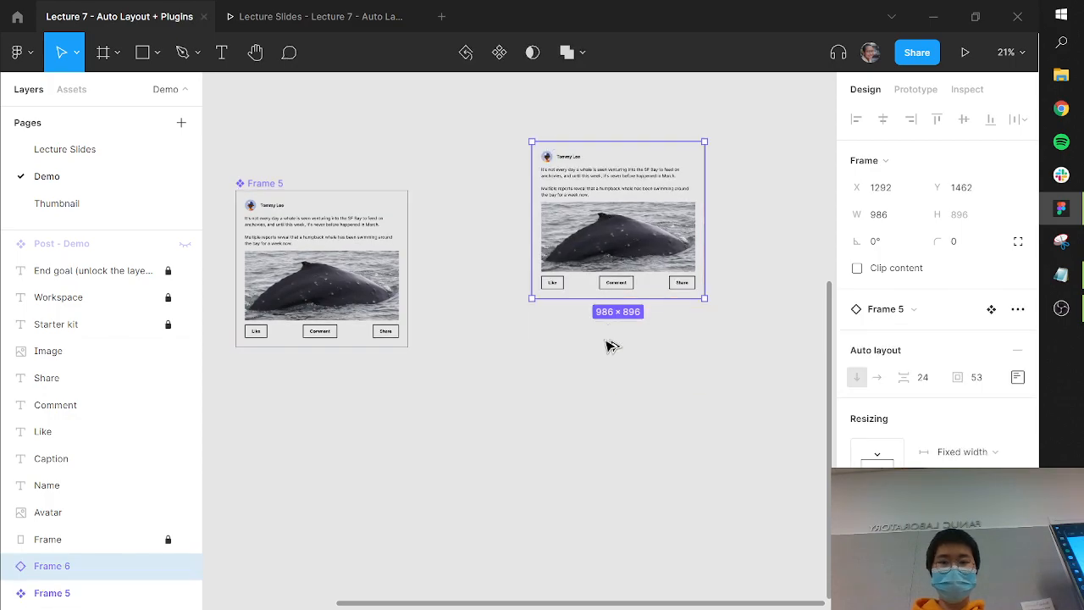
key("ctrl+d")
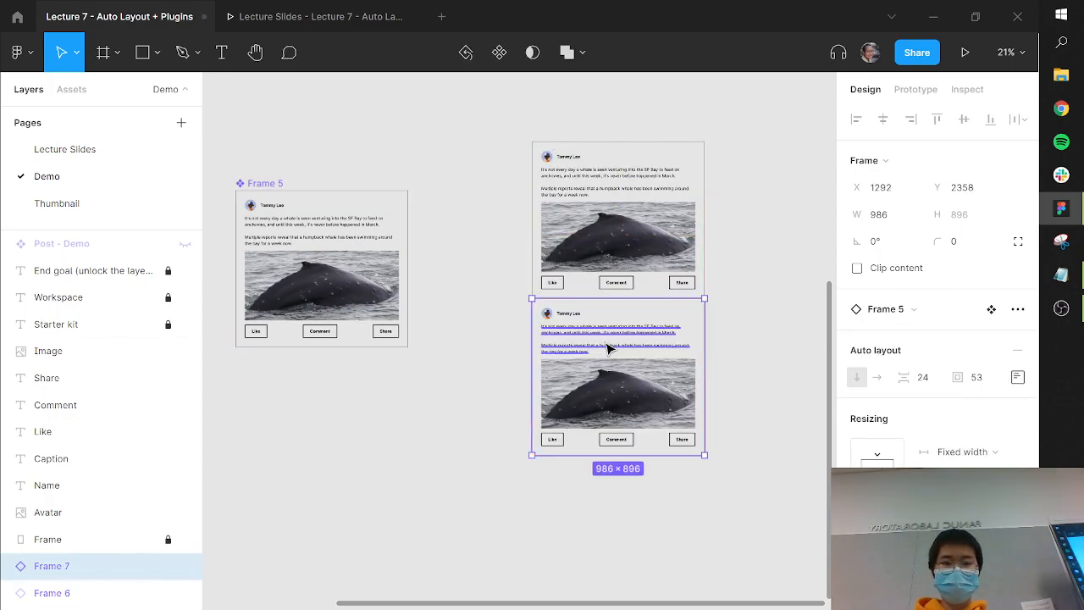
key("ctrl+d")
Wrap the three stacked post instances in a new auto layout frame.
key("Escape")
key("ctrl+a")
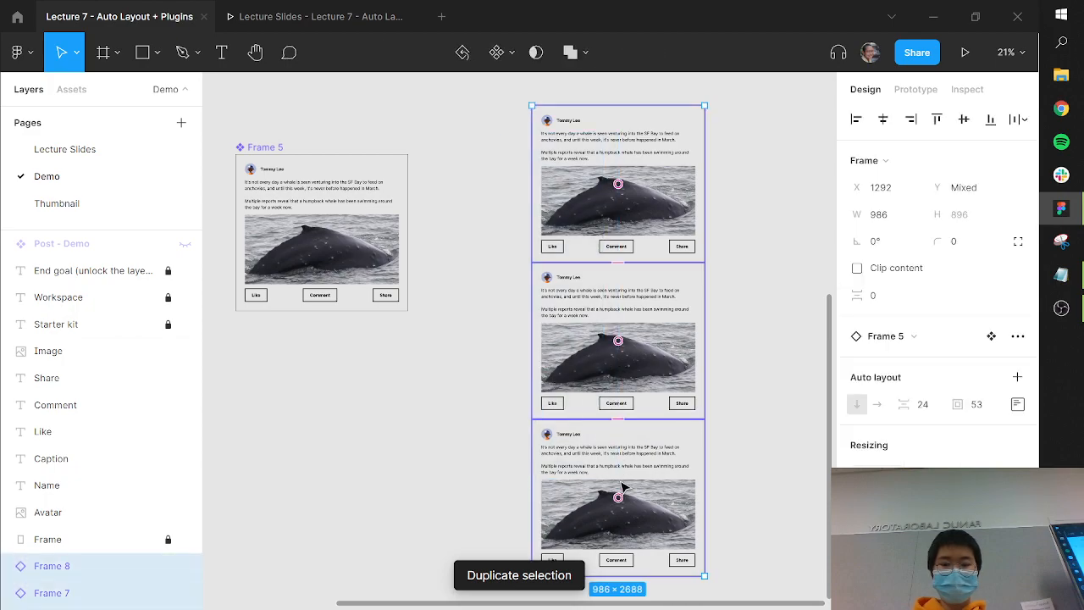
key("shift+a")
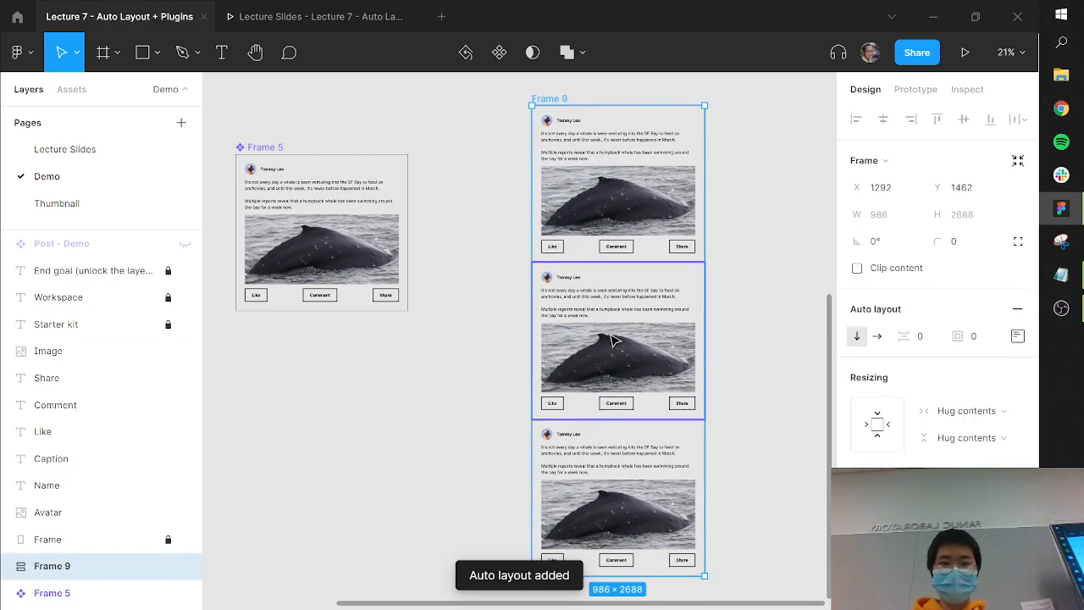
Widen the main post component to about 1170 so that its instances follow.
left_click(310, 242)
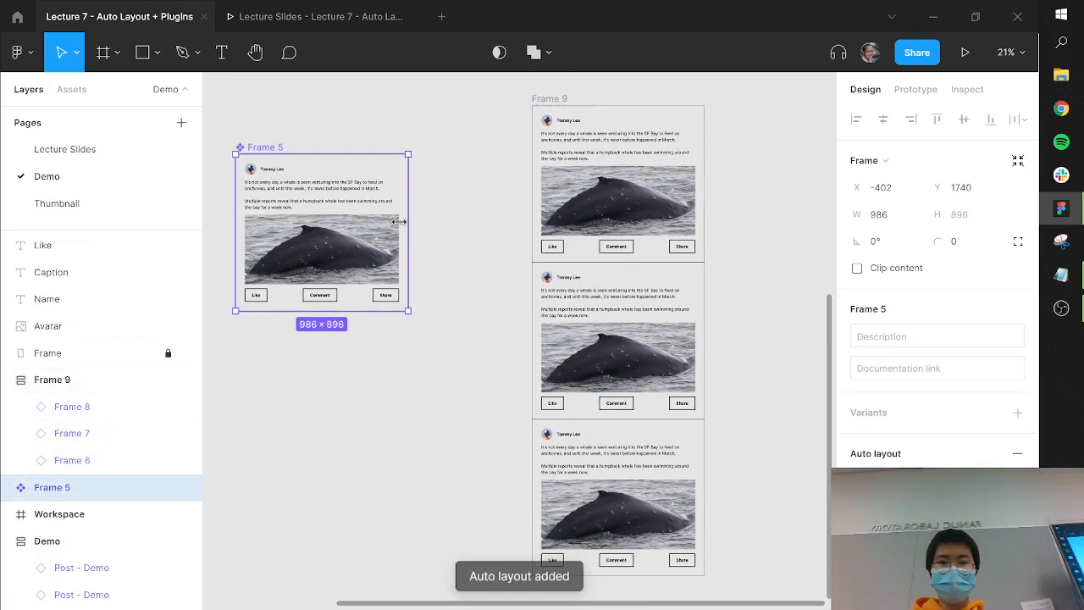
left_click_drag(409, 222, 442, 219)
left_click(518, 209)
Move the main post component into the Workspace frame.
scroll(542, 212, "up", 5)
scroll(542, 212, "left", 3)
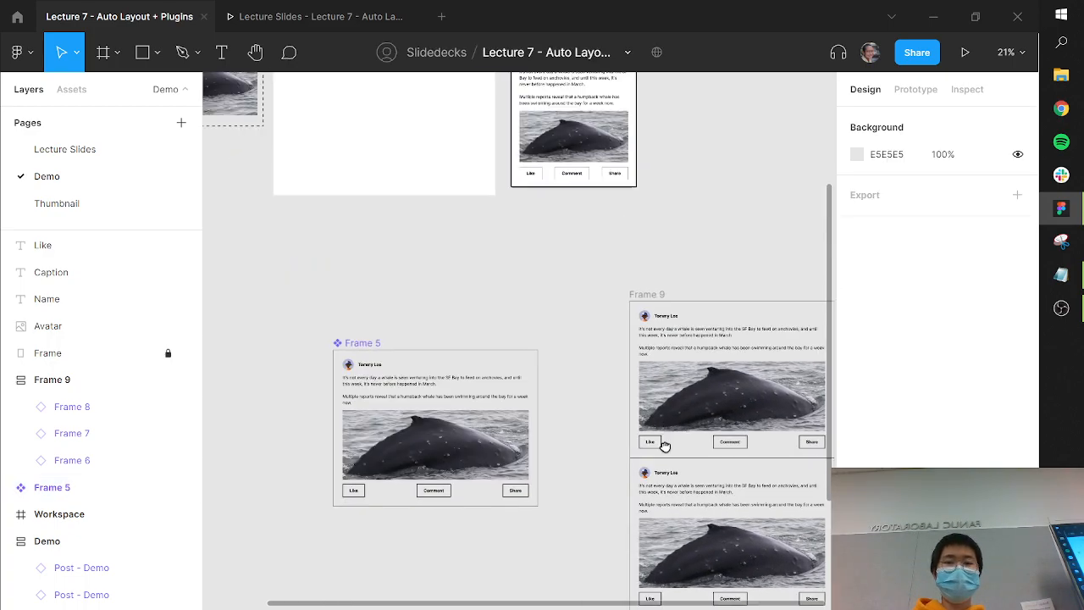
scroll(449, 549, "up", 2)
left_click(436, 530)
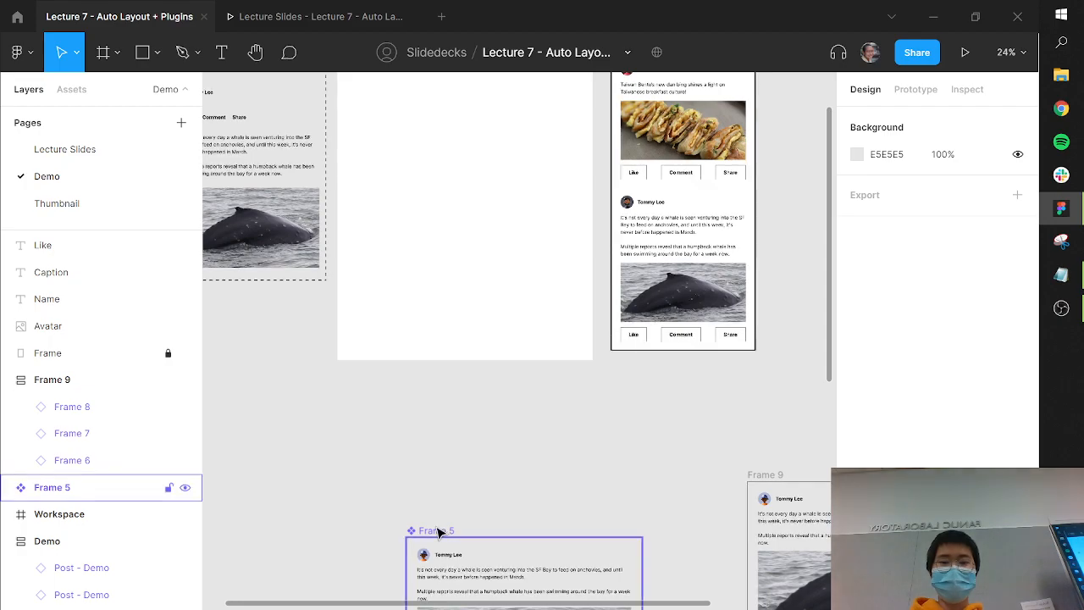
left_click_drag(423, 179, 405, 121)
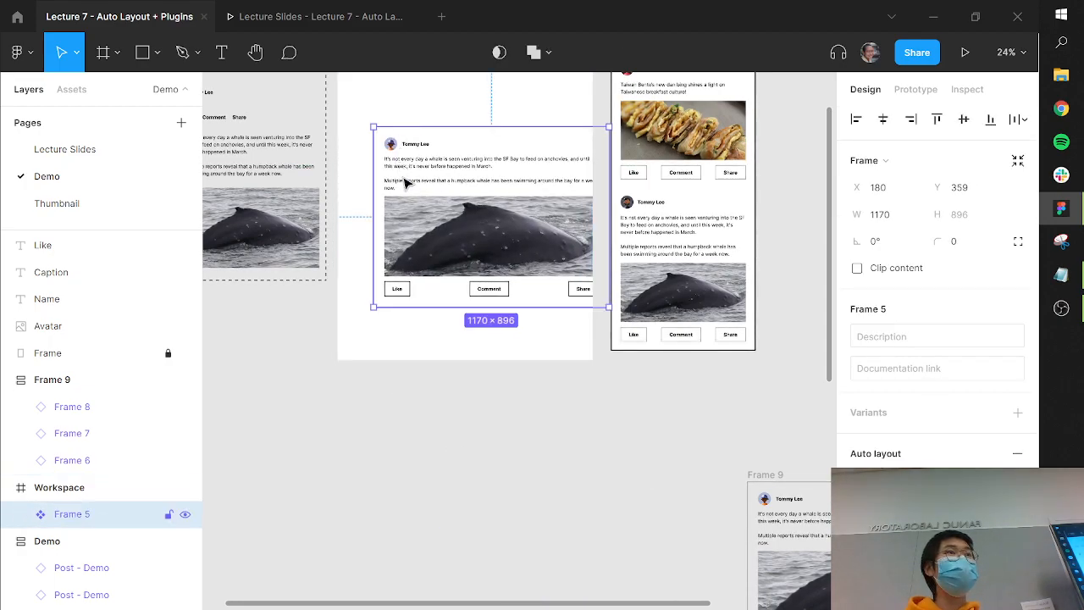
Narrow the post component so it fits within the Workspace frame and center it there.
scroll(527, 440, "up", 5)
scroll(528, 441, "left", 2)
left_click_drag(722, 469, 682, 454)
left_click_drag(608, 470, 603, 461)
left_click(556, 183)
scroll(605, 375, "down", 3)
scroll(605, 375, "right", 1)
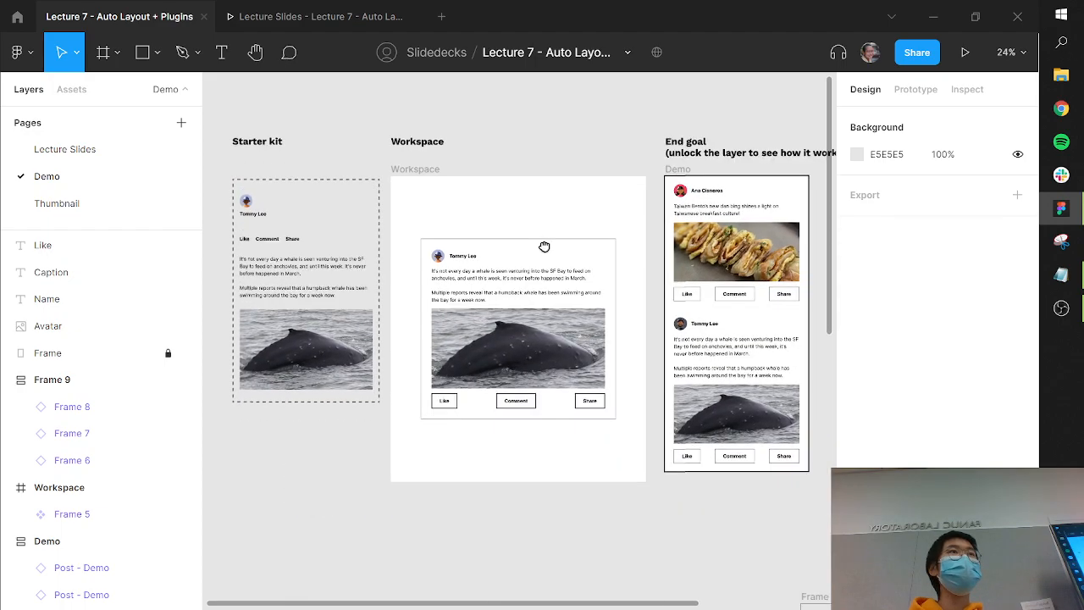
scroll(515, 371, "up", 3)
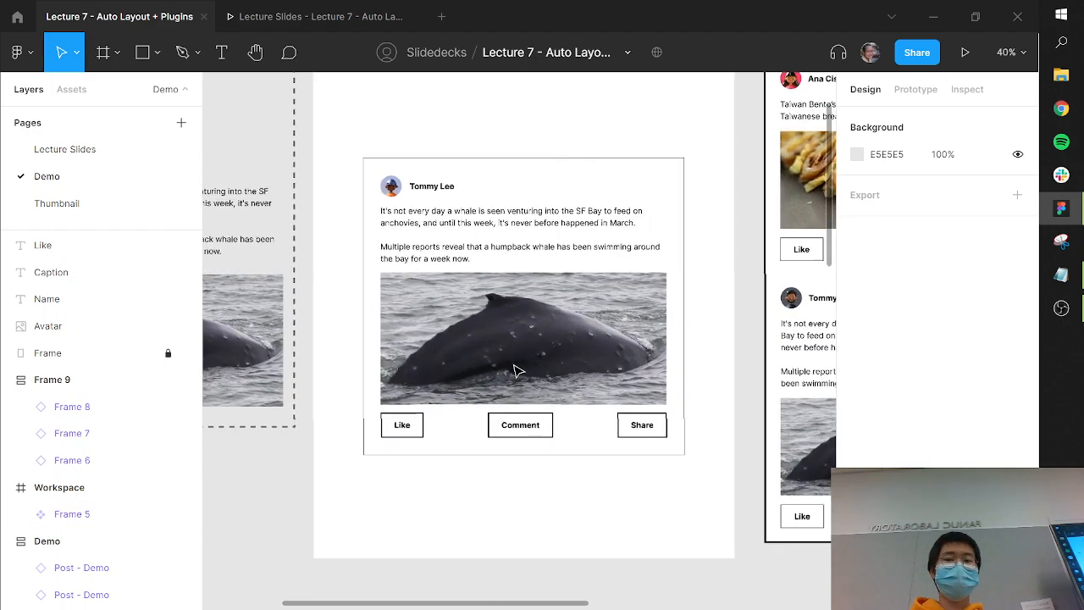
scroll(530, 379, "up", 1)
scroll(529, 380, "right", 1)
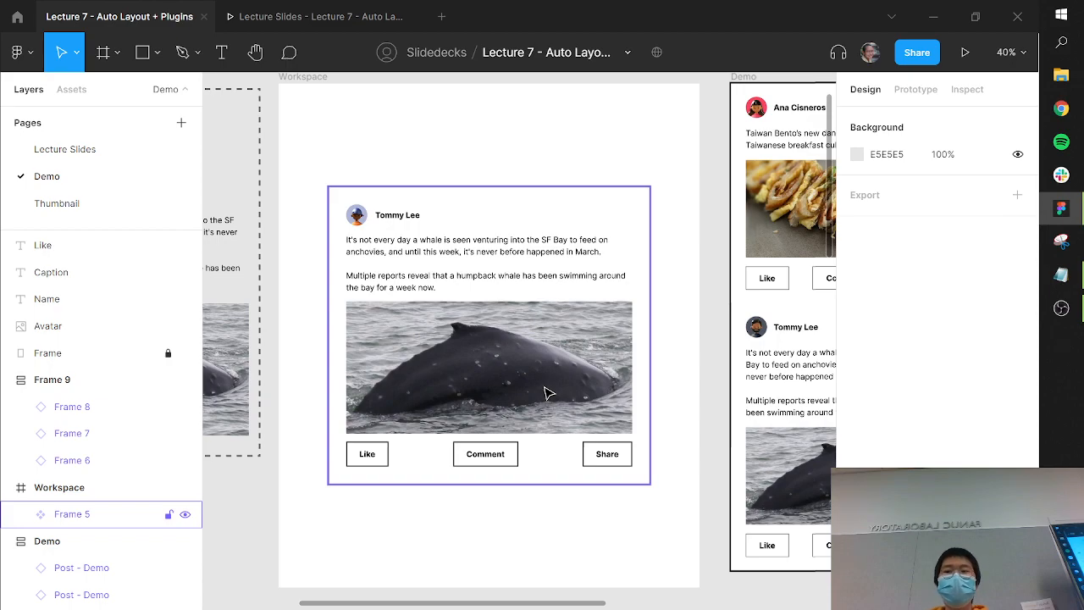
Open the "Lab 7 - Auto Layout Flexbox Froggy" file from the Labs project.
left_click(17, 16)
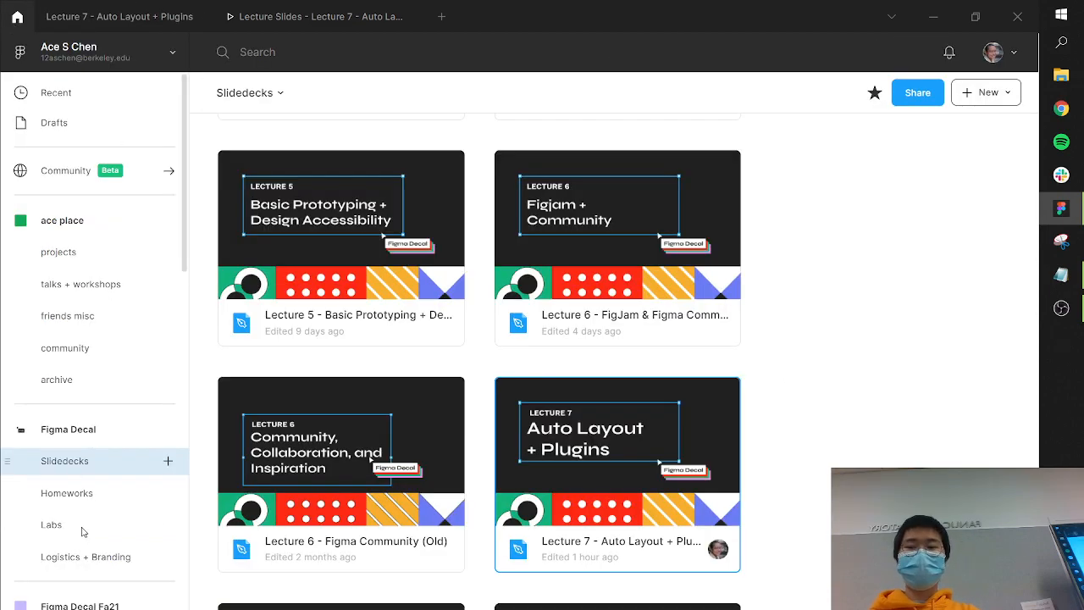
left_click(85, 523)
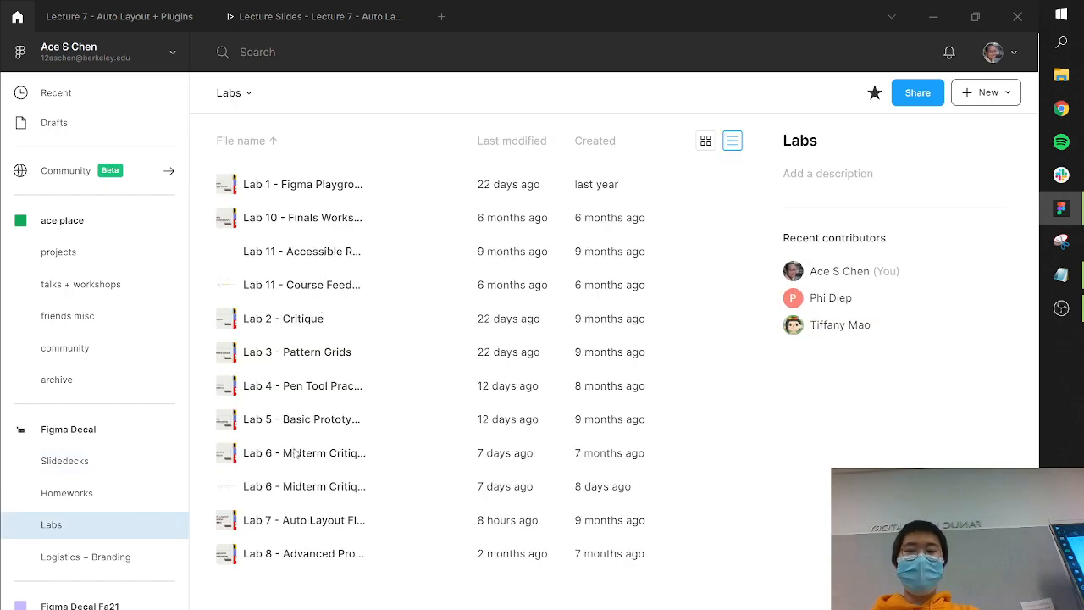
double_click(296, 520)
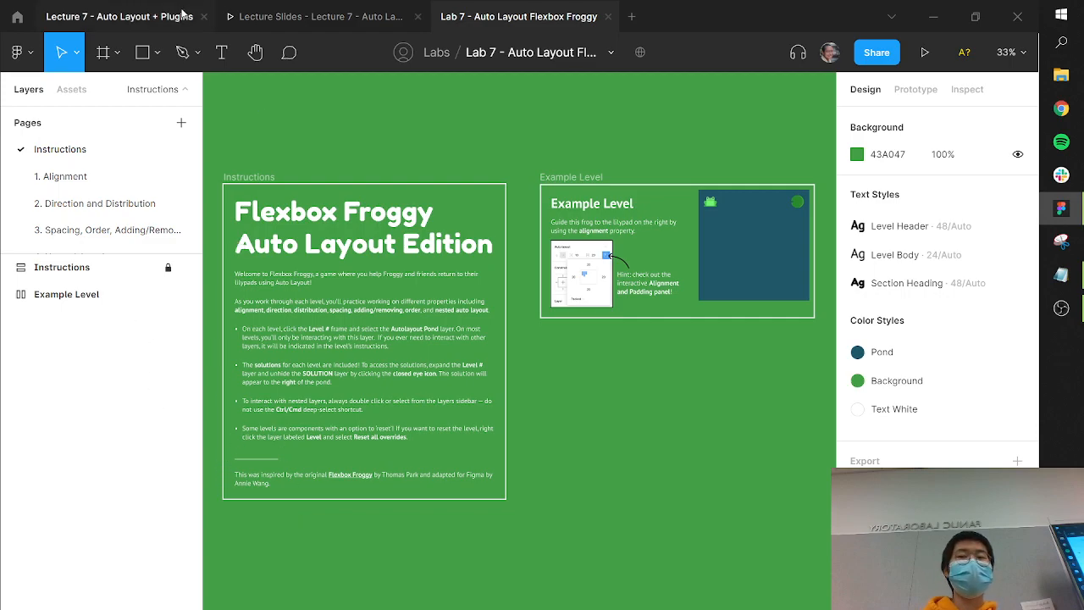
left_click(182, 13)
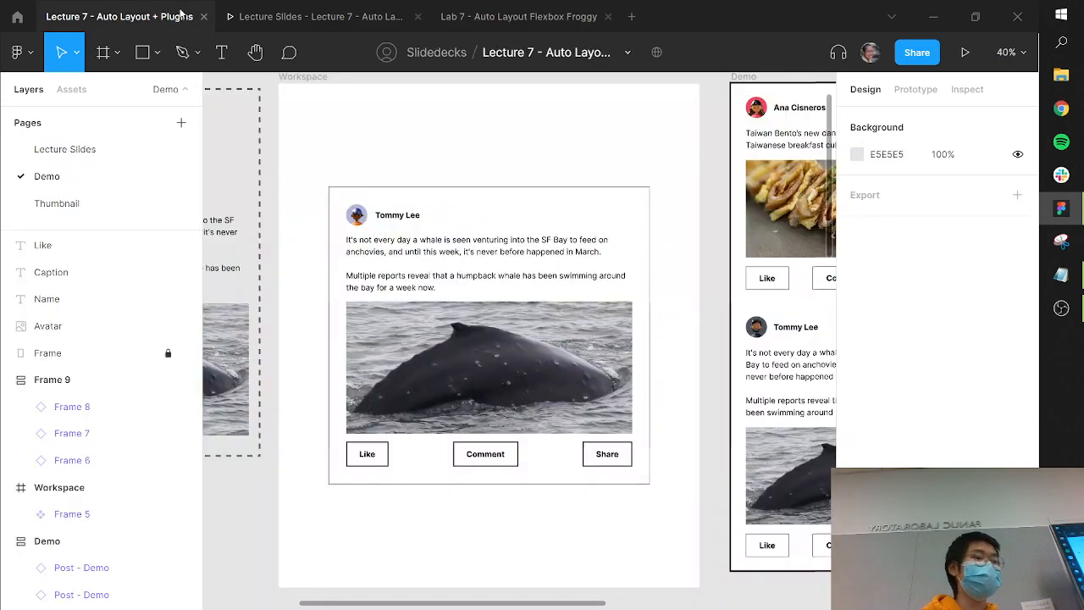
left_click(546, 16)
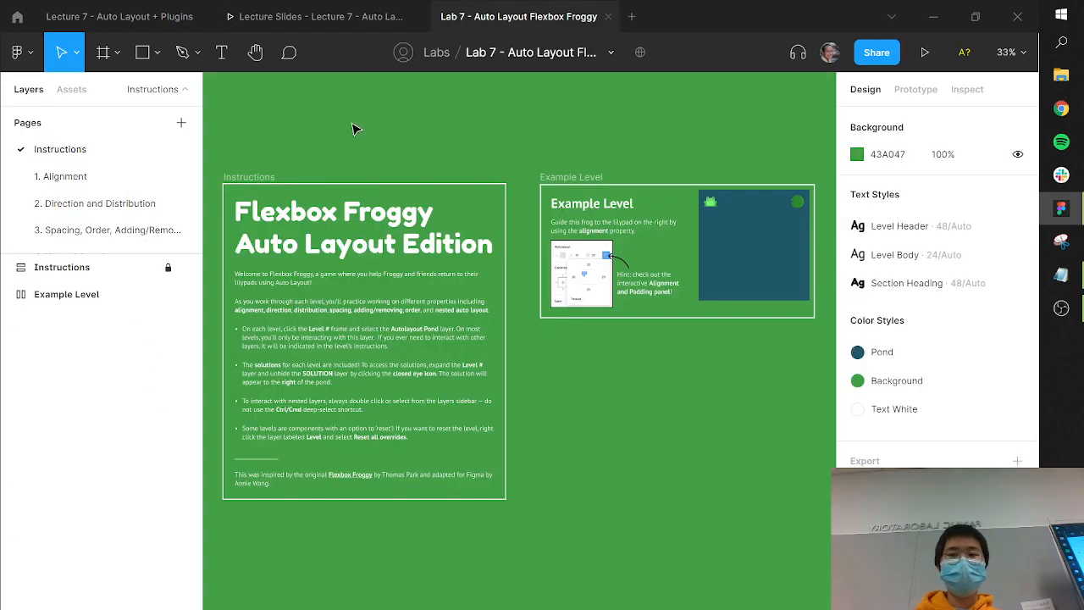
Examine the Level 1 to Level 4 exercises on the lab file's "1. Alignment" page.
left_click(99, 179)
scroll(536, 239, "right", 3)
scroll(536, 240, "up", 2)
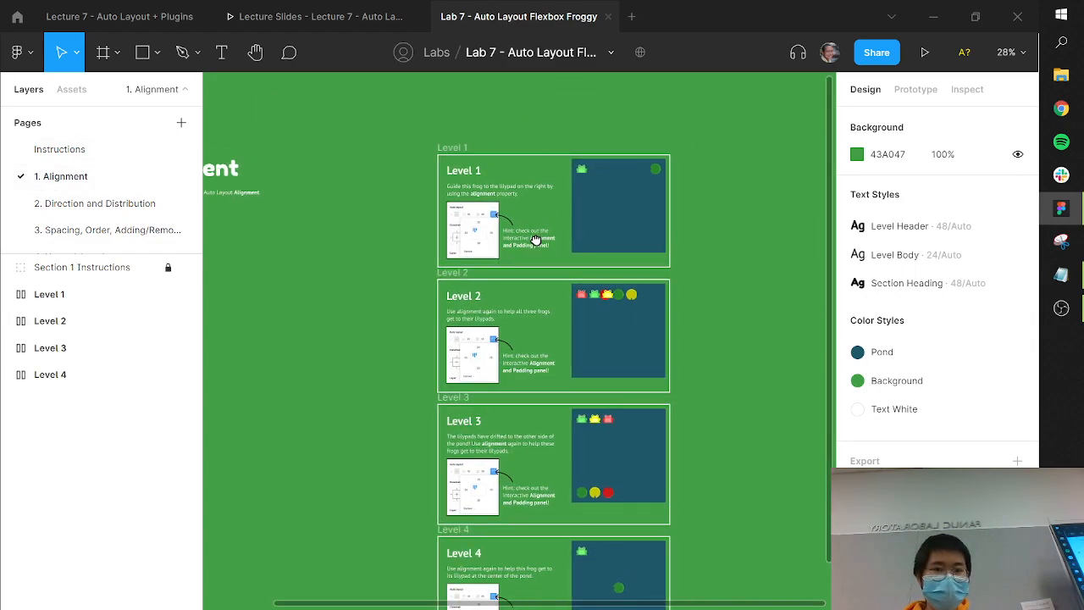
scroll(530, 228, "right", 2)
scroll(525, 223, "up", 5)
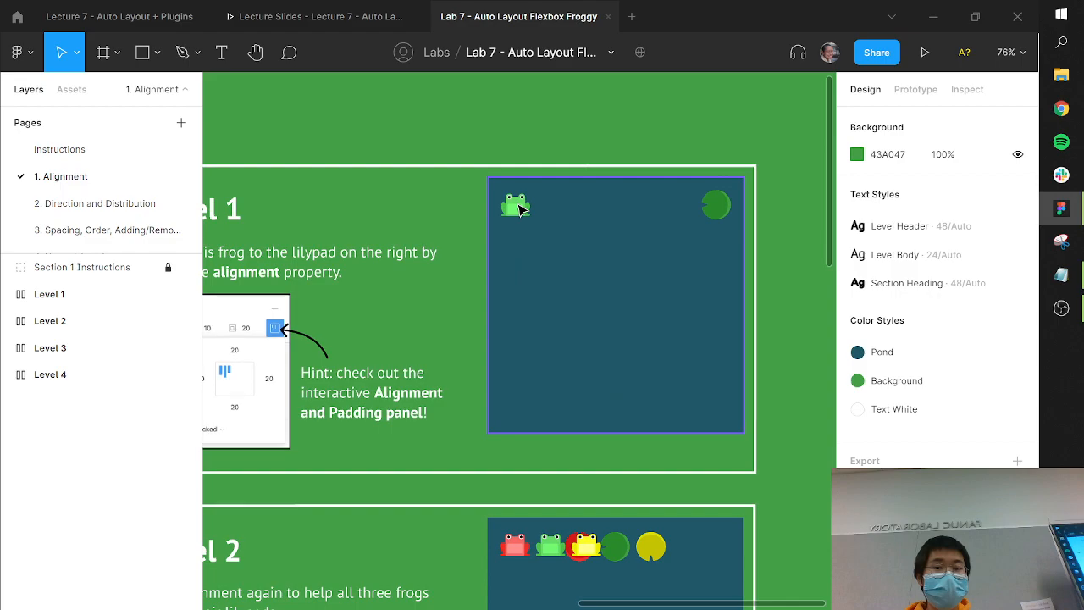
scroll(585, 266, "left", 2)
scroll(585, 266, "up", 1)
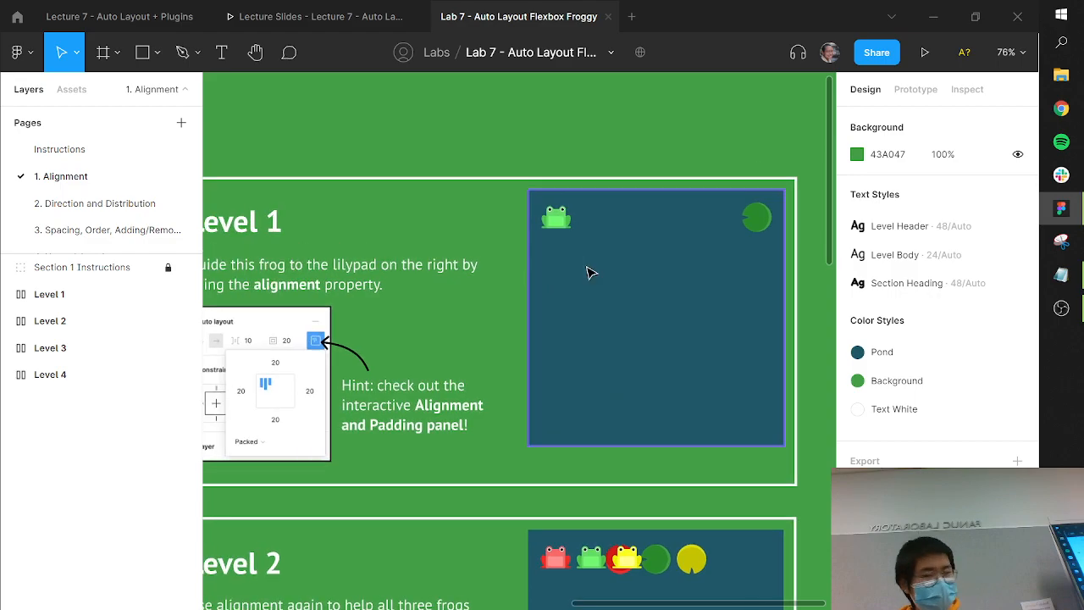
key("shift+1")
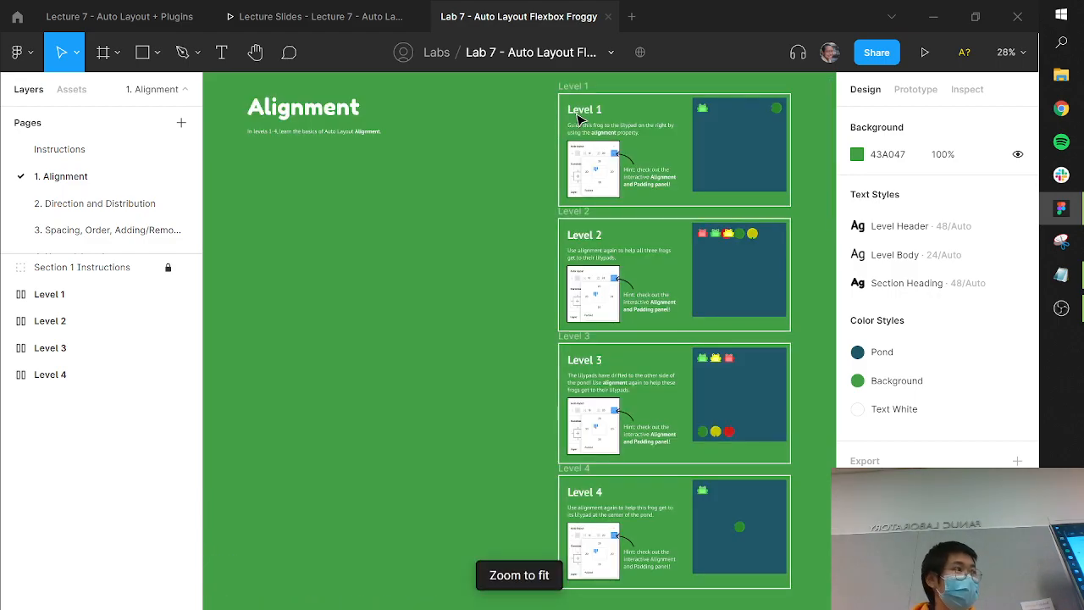
Close the Flexbox Froggy lab file and return to the "Lecture 7 - Auto Layout + Plugins" design file.
key("ctrl+w")
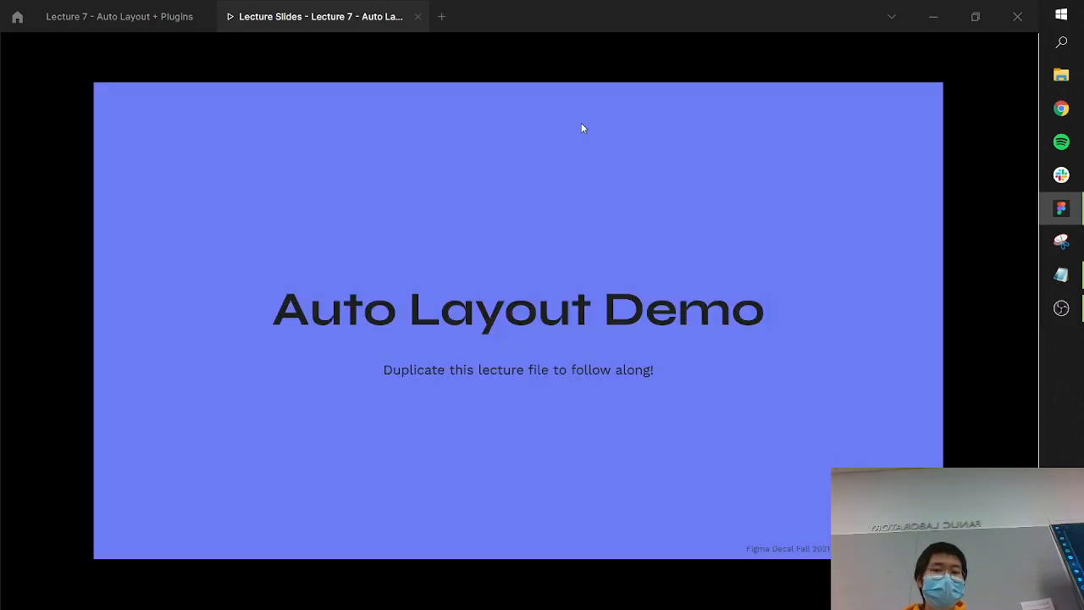
left_click(157, 17)
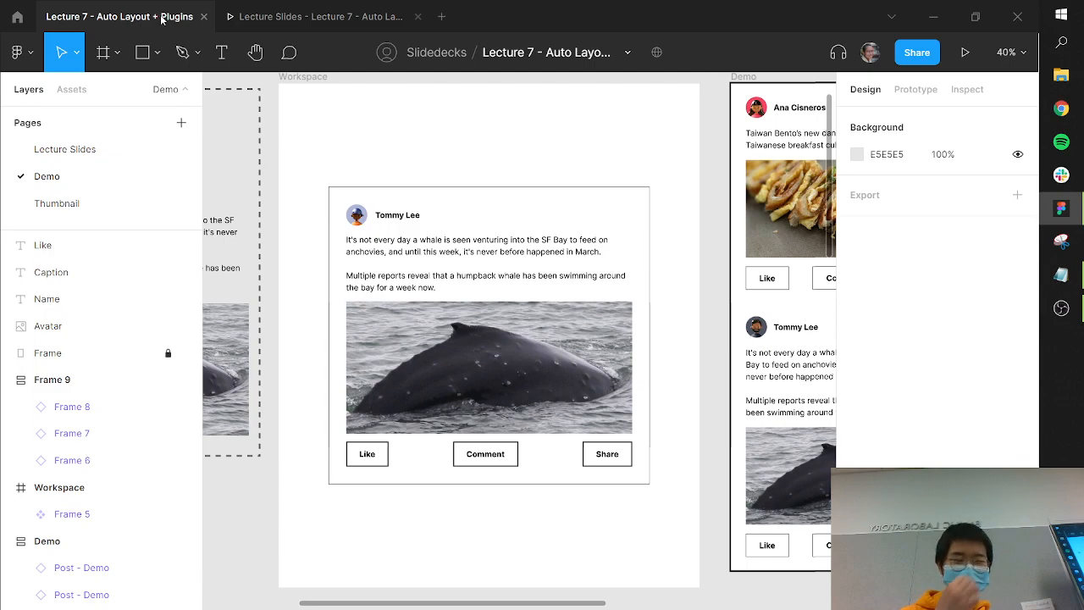
left_click(259, 25)
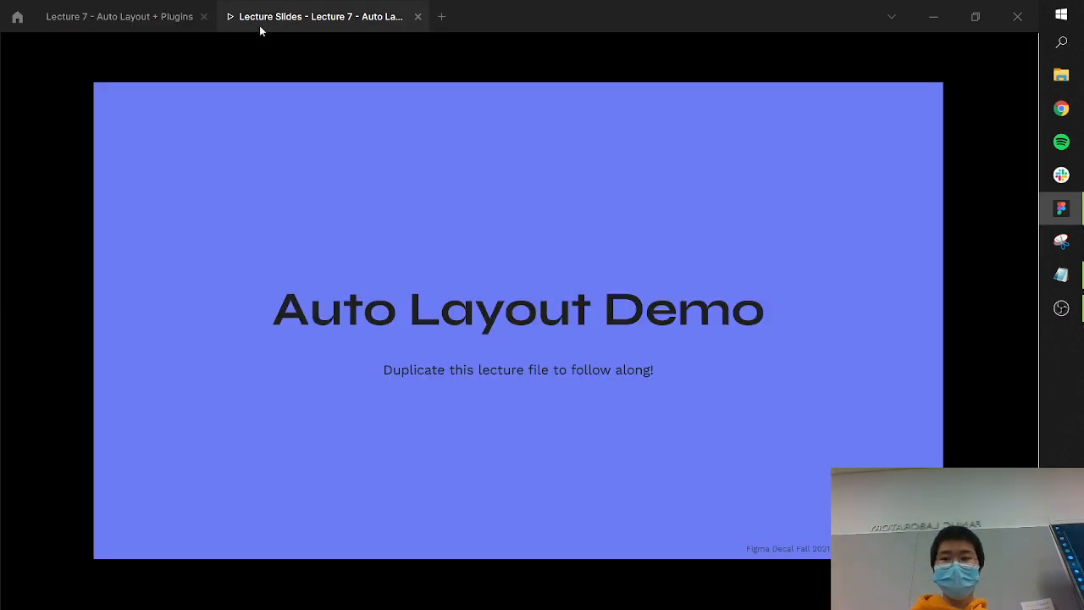
left_click(177, 20)
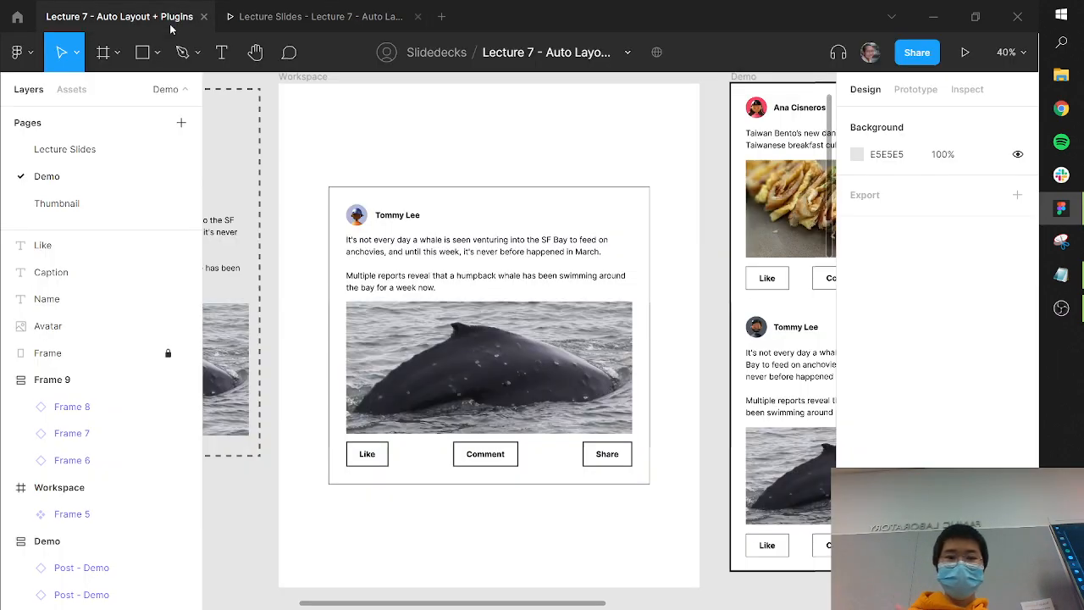
Show the Lecture Slides page, and advance the slide presentation to the "Content-driven design" slide.
left_click(61, 150)
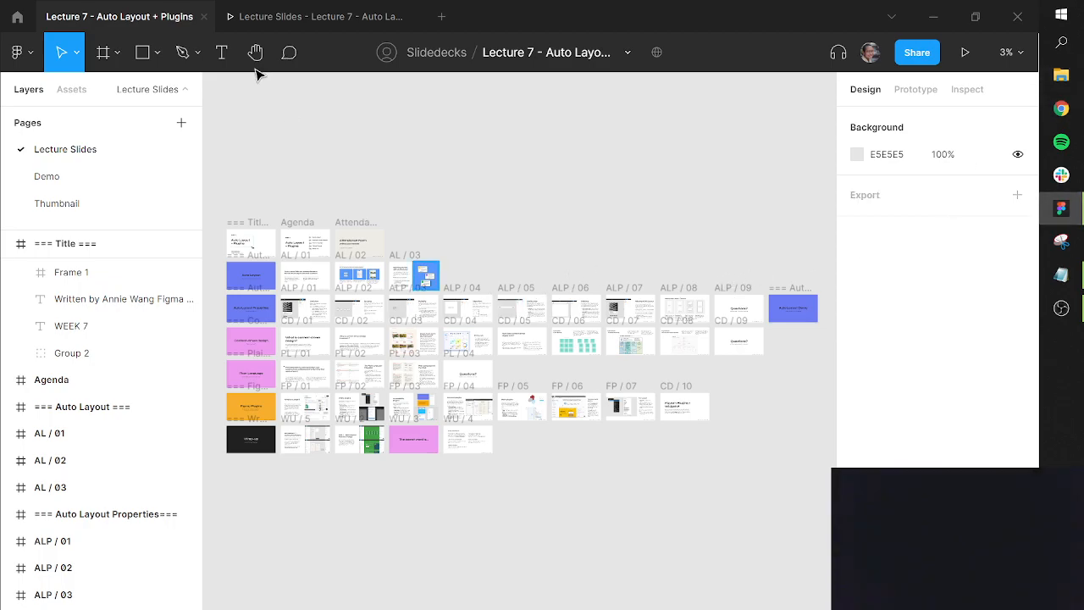
left_click(251, 18)
key("Right")
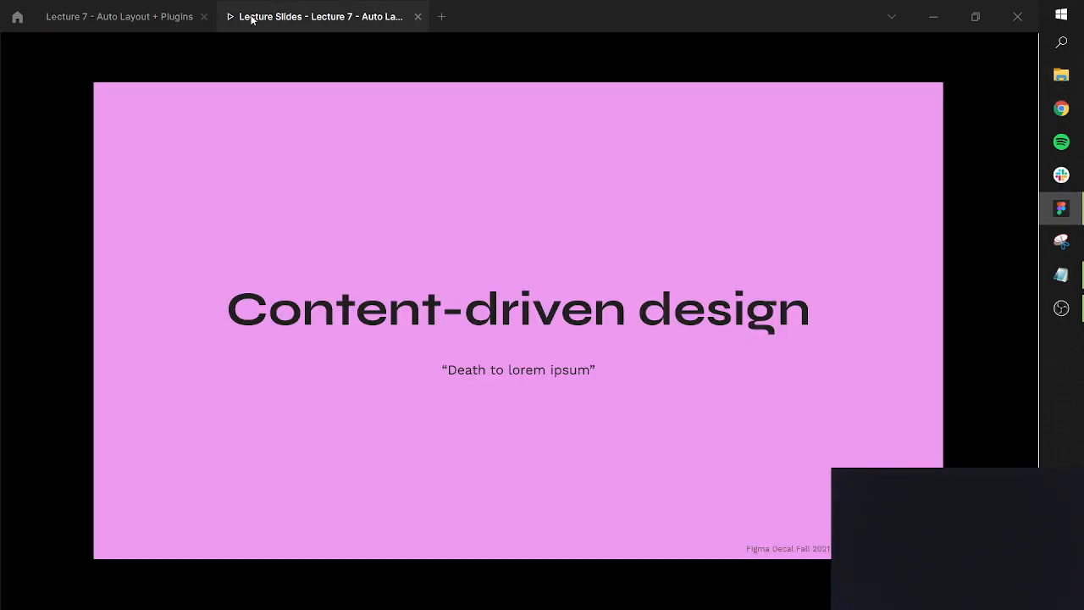